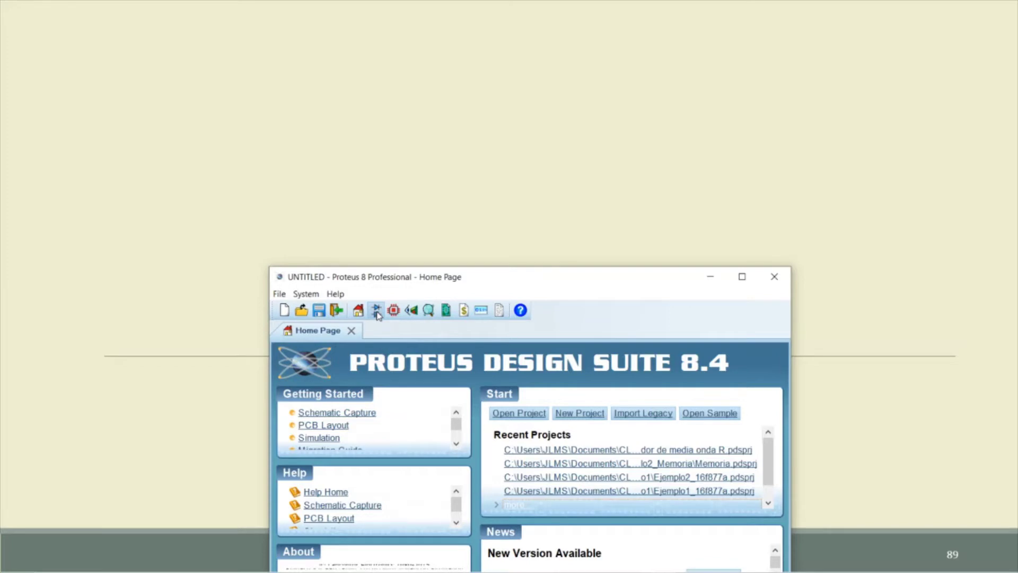
# Open a schematic sheet in a maximised window and add the generic resistor RES, searched as "res", to the device list.
pyautogui.click(377, 312)
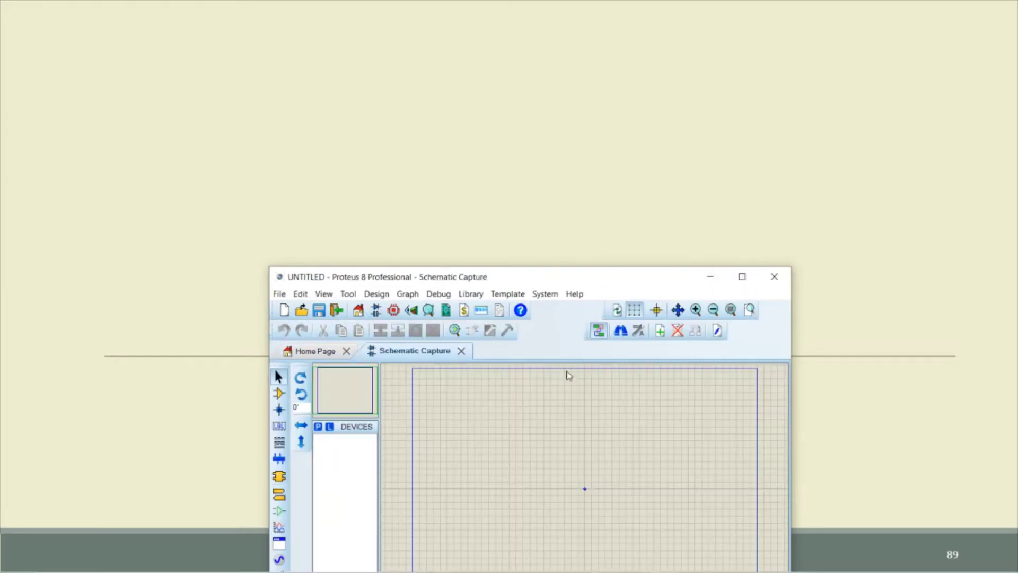
pyautogui.click(742, 277)
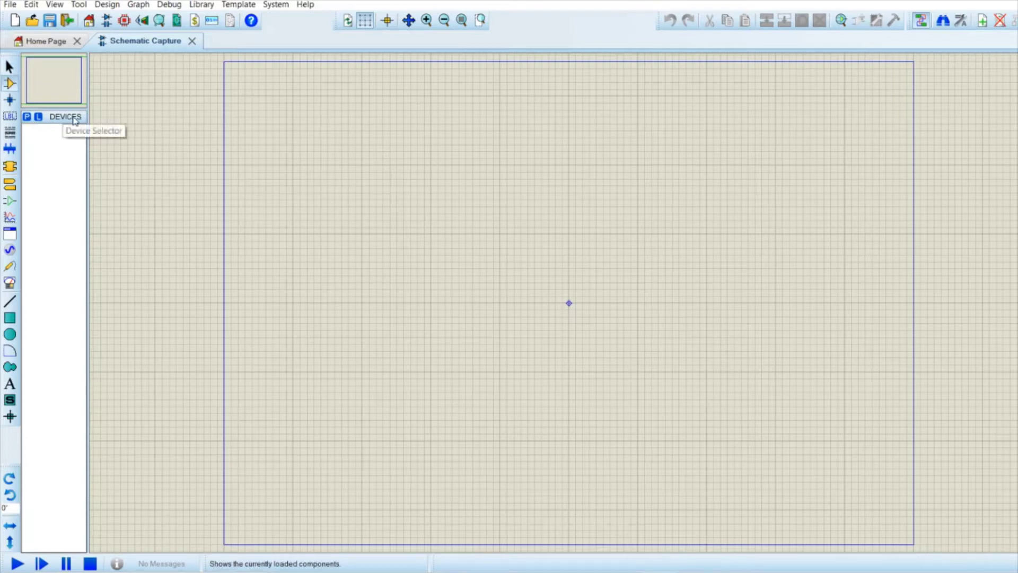
pyautogui.click(29, 119)
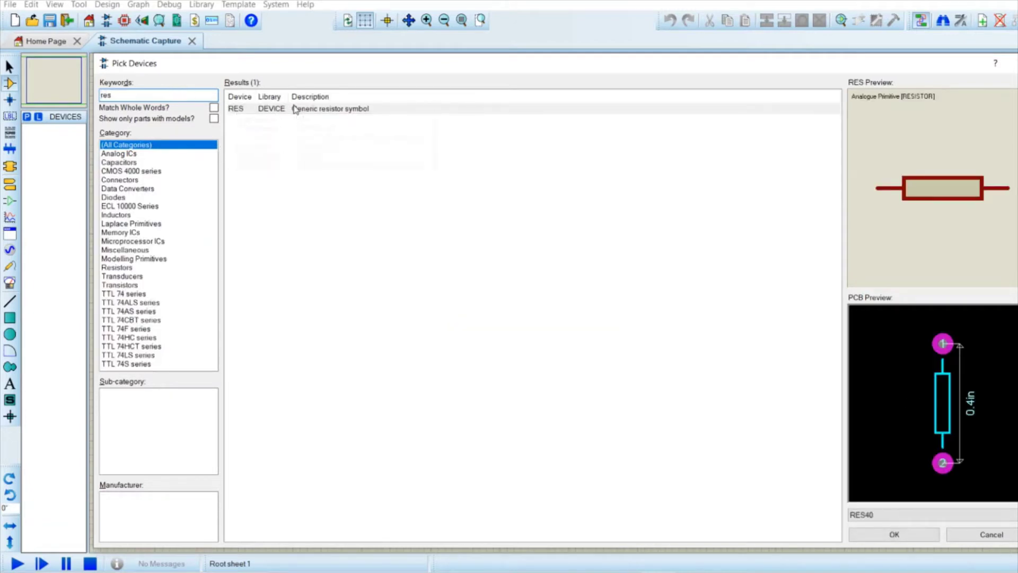
pyautogui.click(296, 108)
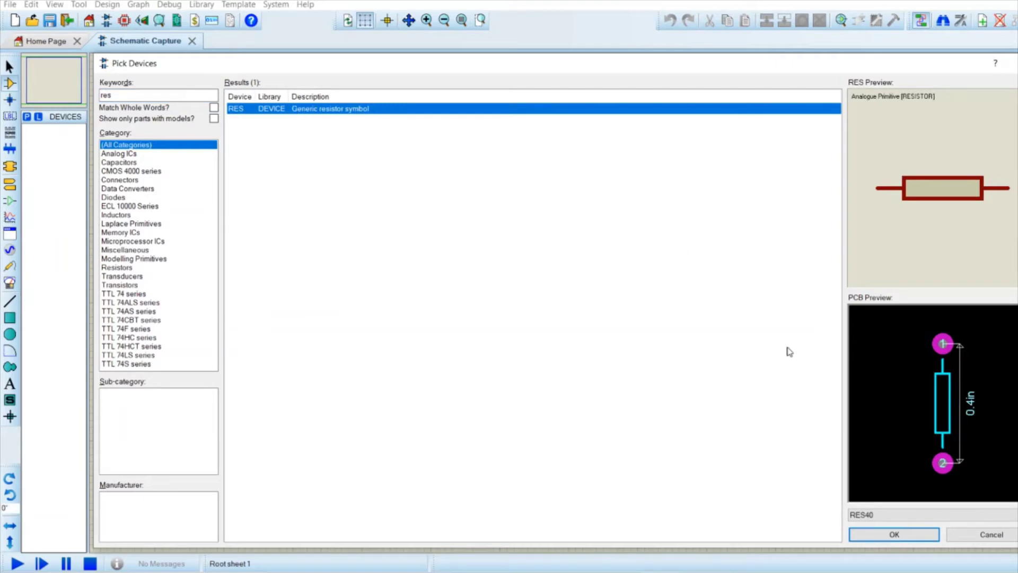
pyautogui.click(895, 534)
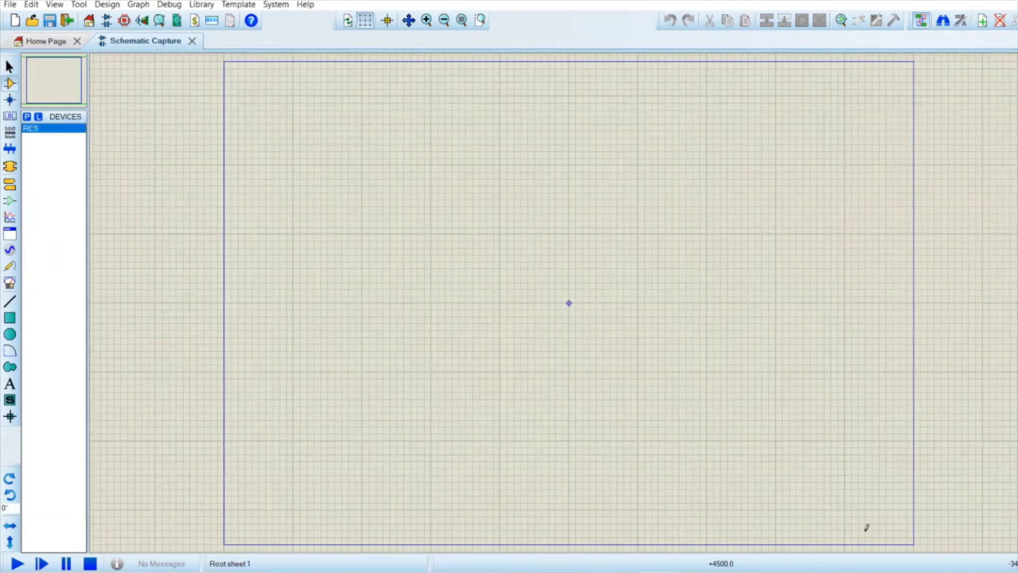
# Search the device library for "diode" and add the generic DIODE from the DEVICE library to the device list.
pyautogui.click(28, 117)
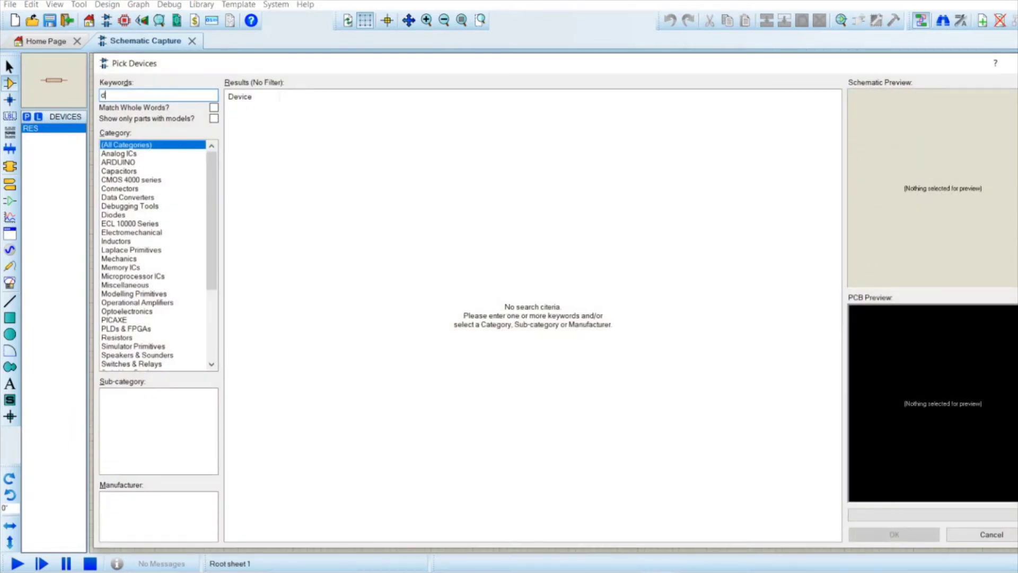
pyautogui.write('diode')
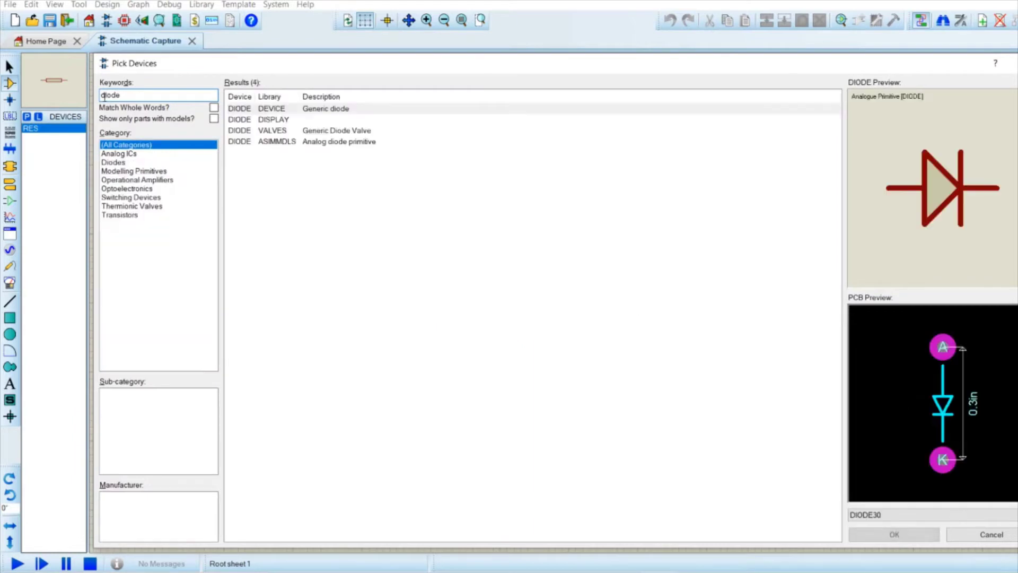
pyautogui.click(326, 110)
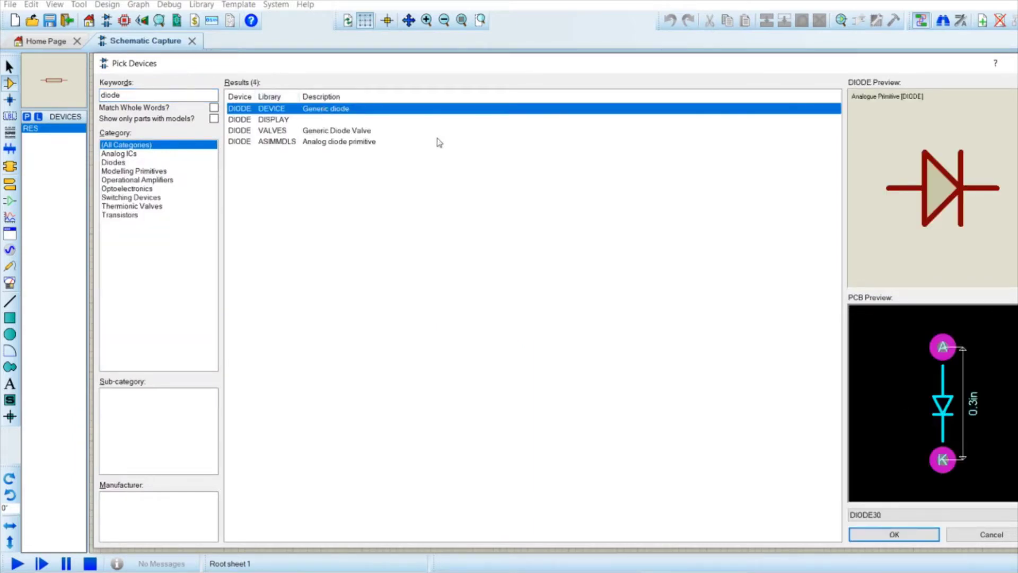
pyautogui.click(895, 533)
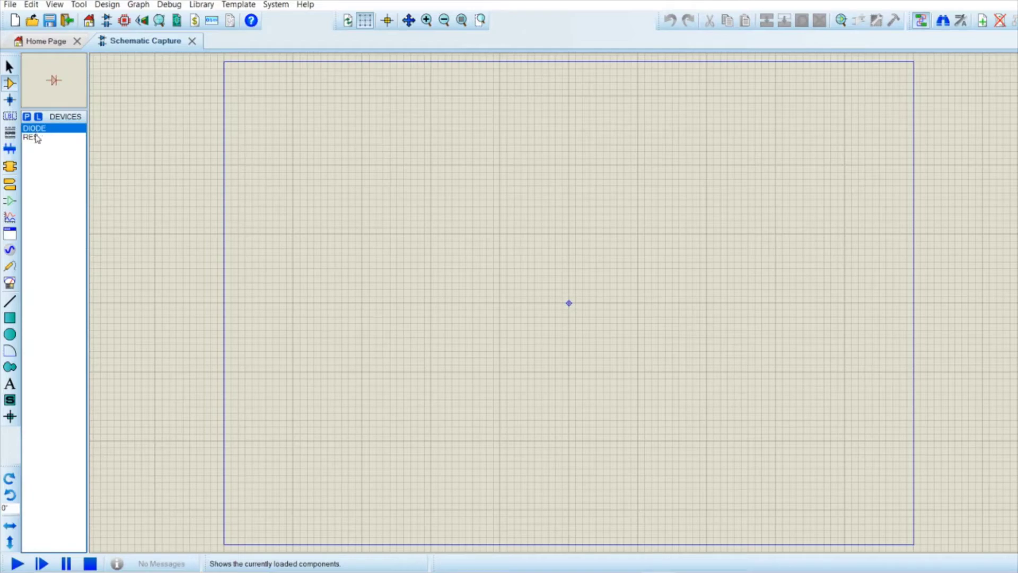
pyautogui.press('p')
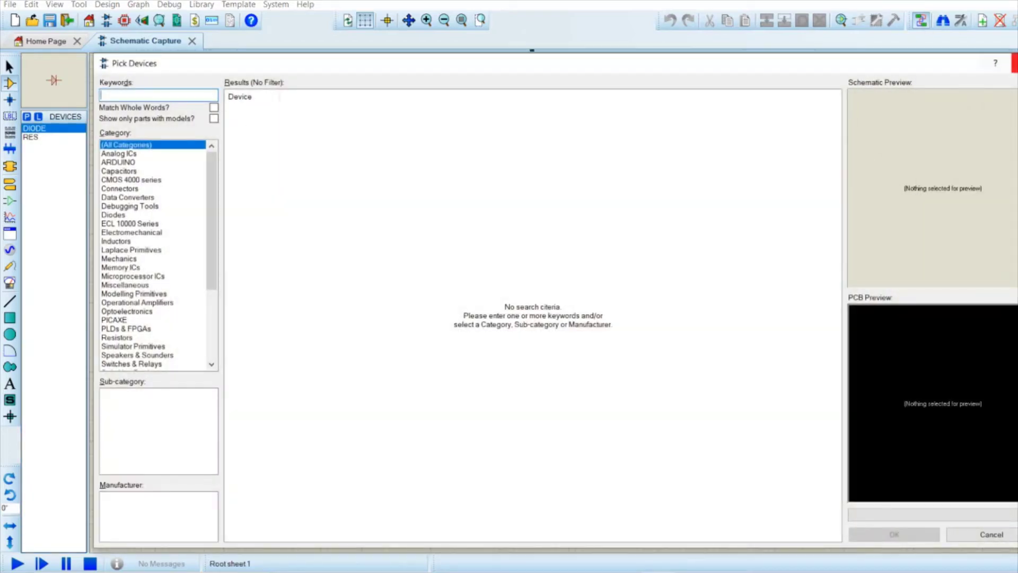
pyautogui.press('Escape')
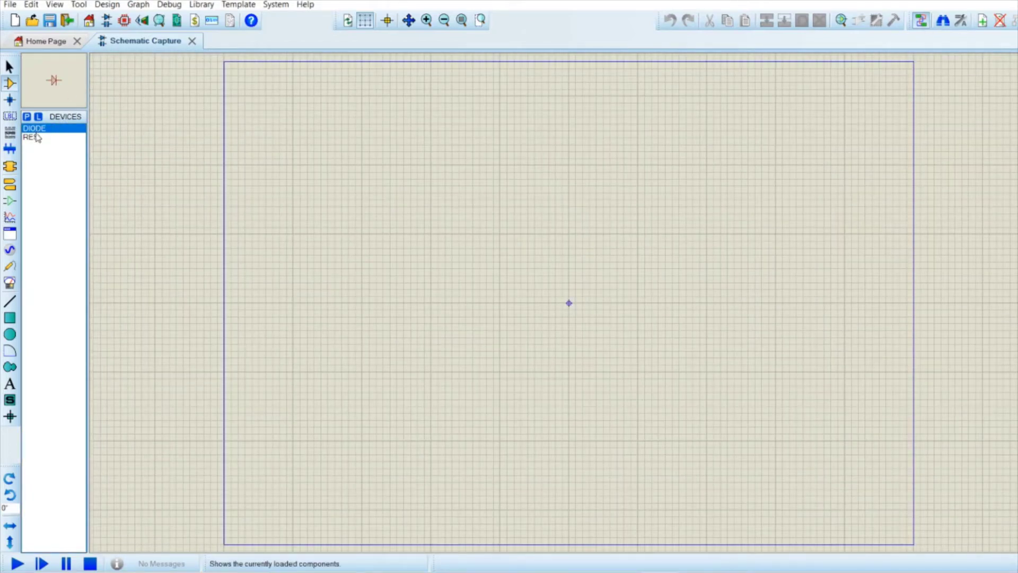
# Place the DIODE component horizontally in the upper-middle area of the schematic sheet.
pyautogui.click(32, 137)
pyautogui.click(34, 128)
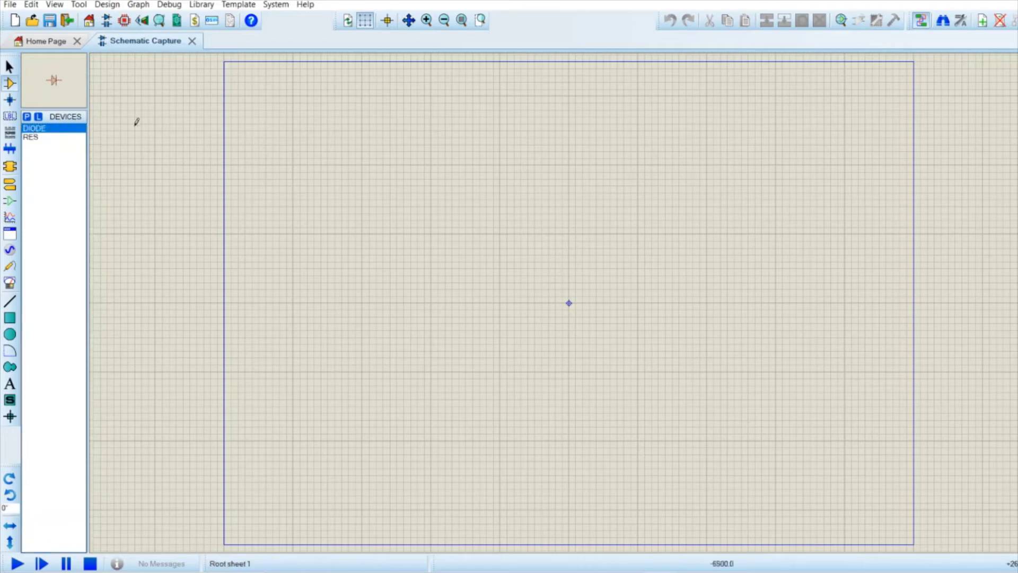
pyautogui.click(460, 184)
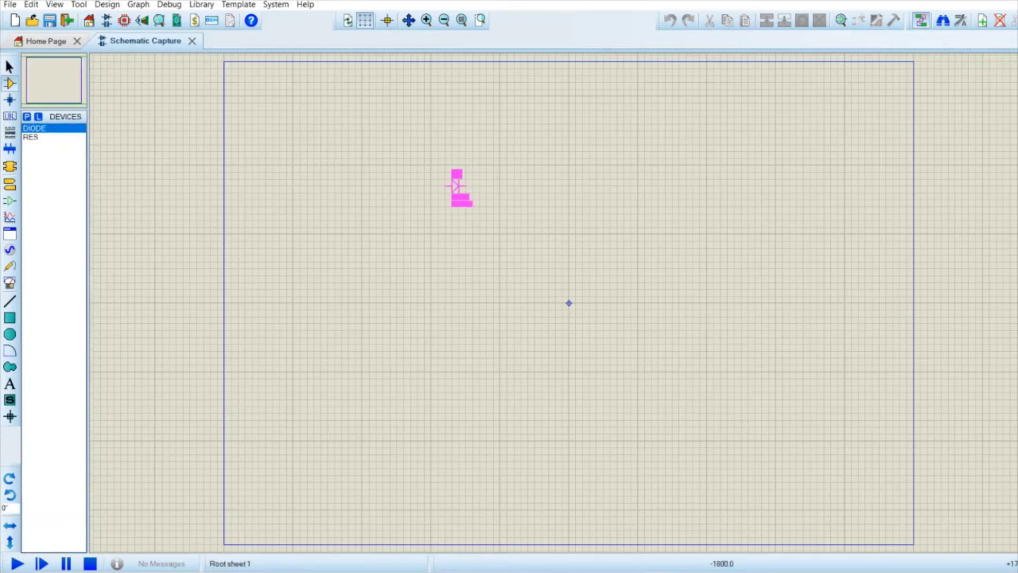
pyautogui.click(429, 186)
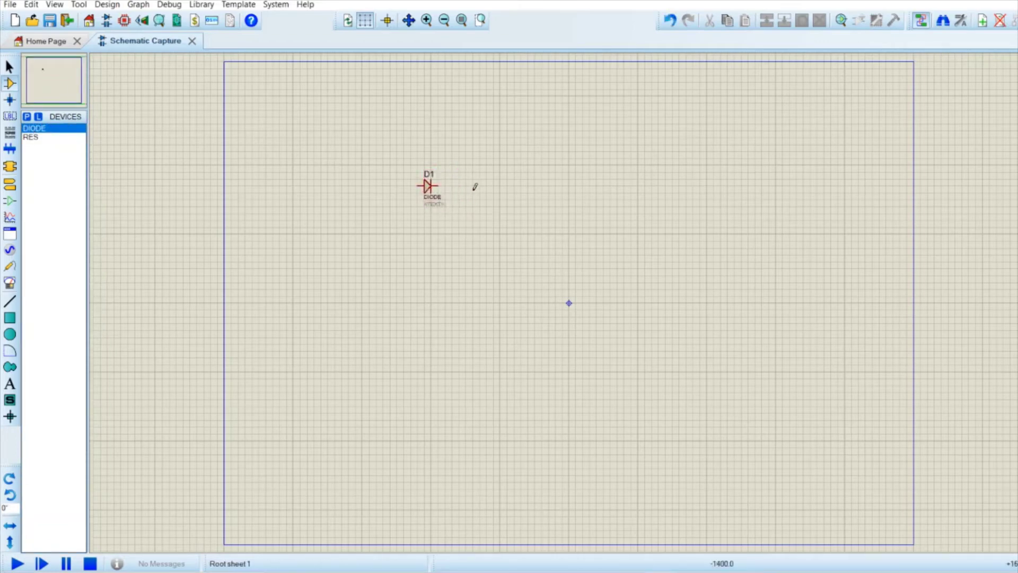
# Place the RES resistor below and to the right of the diode and rotate it clockwise to stand vertically.
pyautogui.click(32, 137)
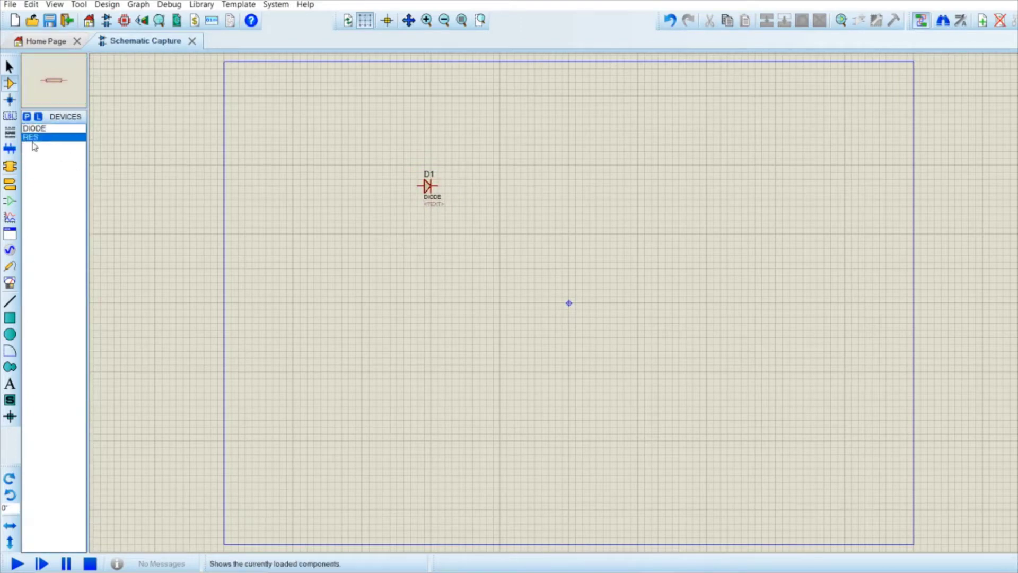
pyautogui.click(502, 220)
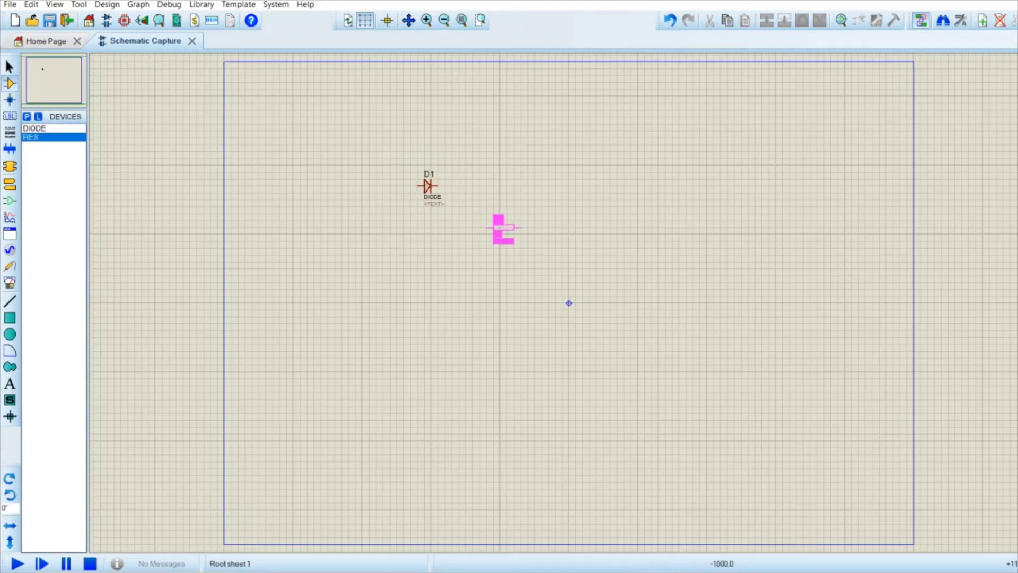
pyautogui.click(504, 229)
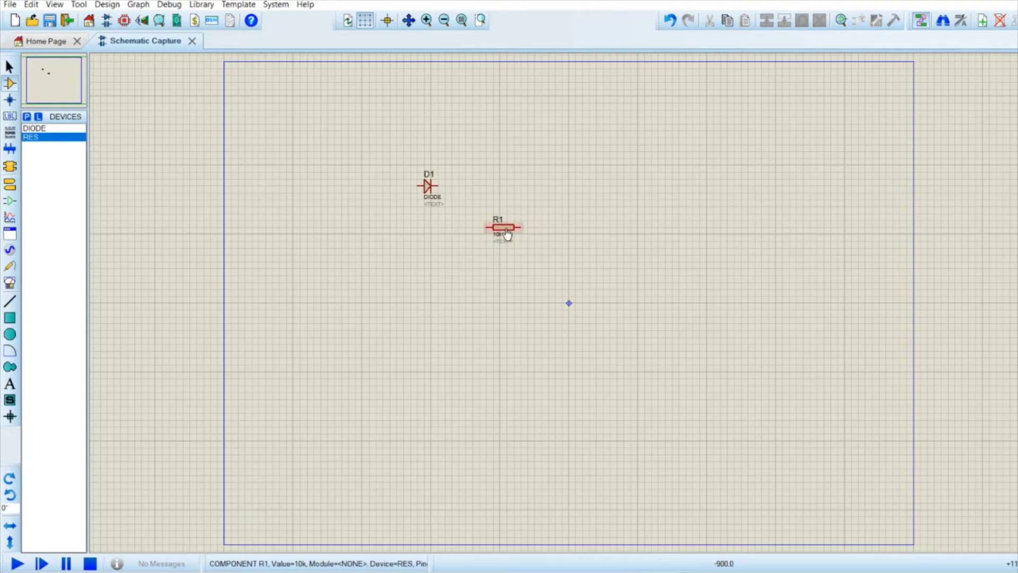
pyautogui.rightClick(507, 233)
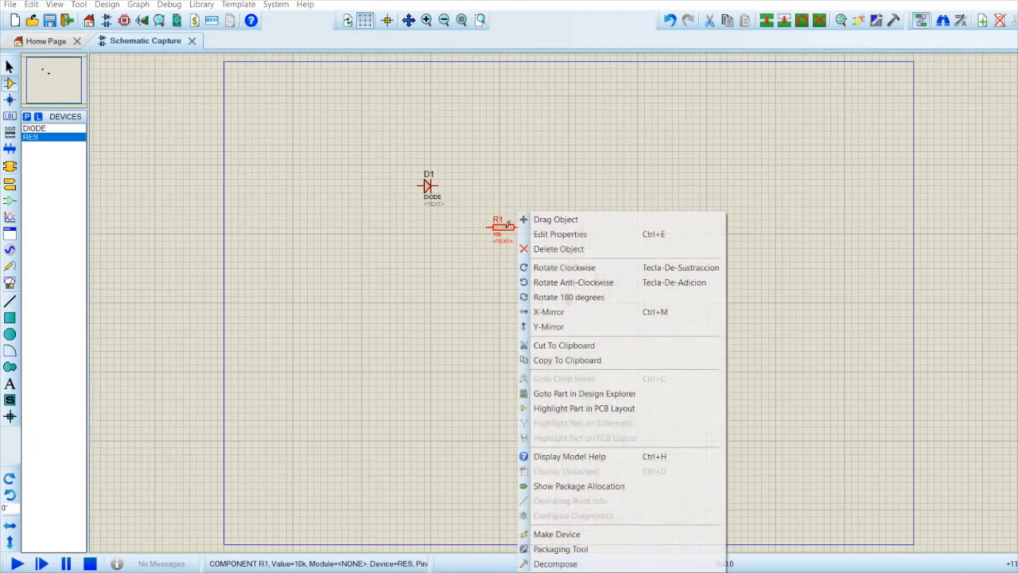
pyautogui.click(539, 268)
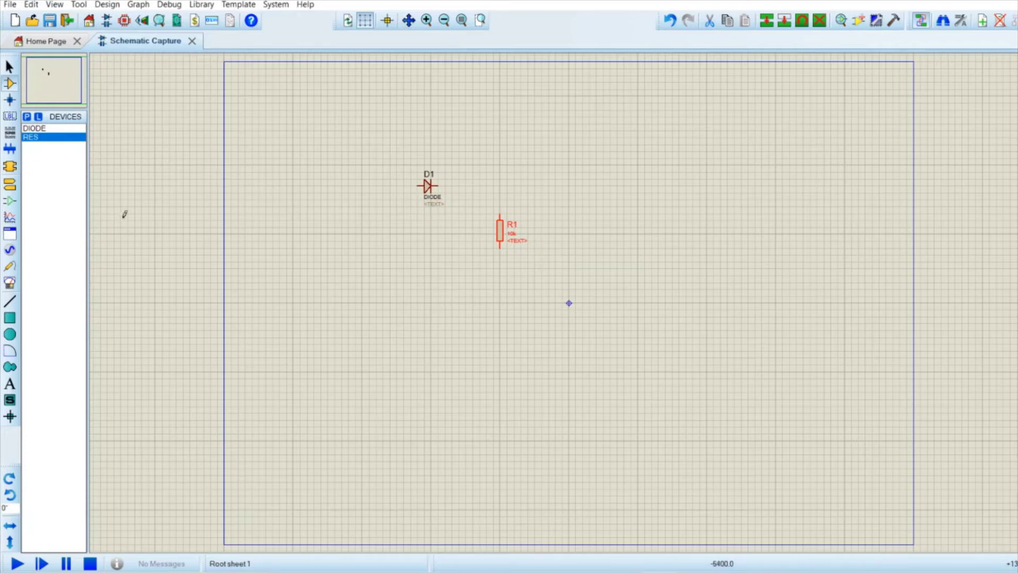
# Place a SINE generator to the left of the diode, level with it.
pyautogui.click(10, 251)
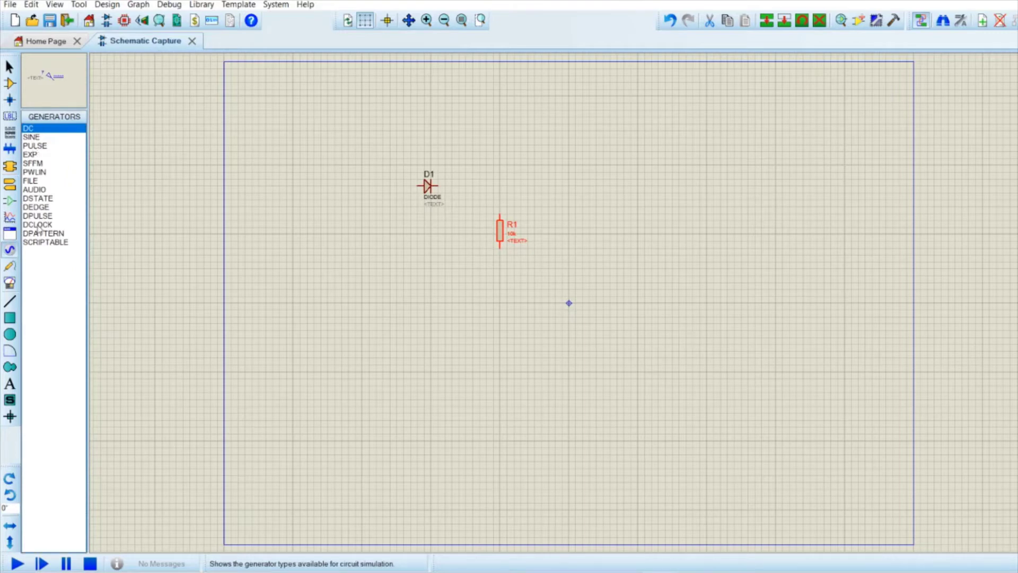
pyautogui.click(30, 137)
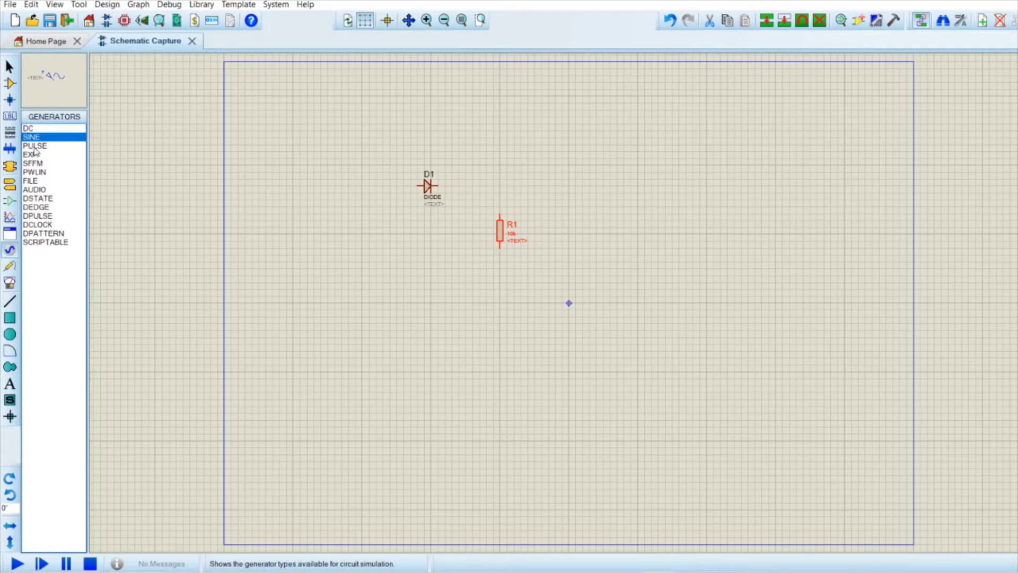
pyautogui.click(35, 147)
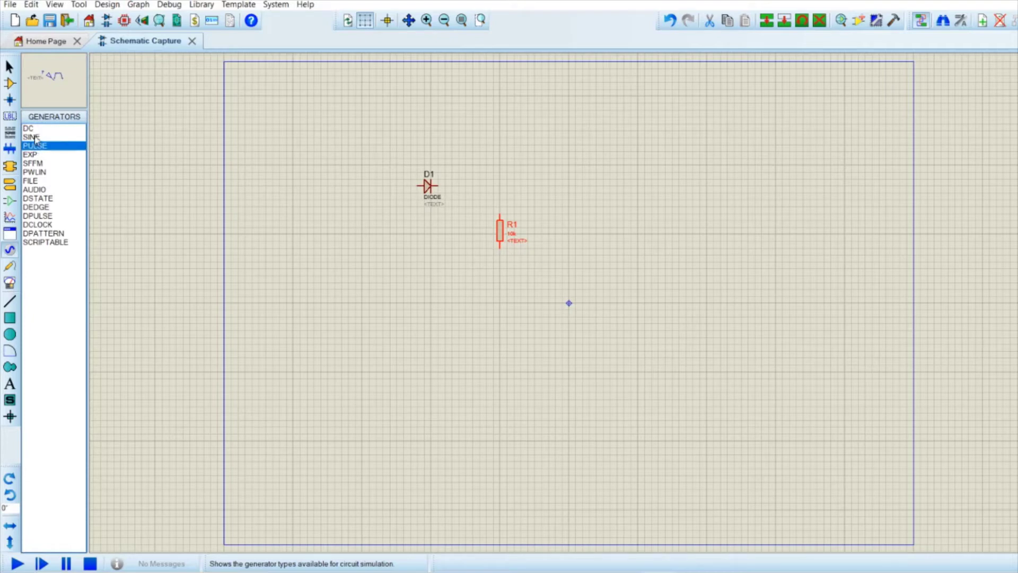
pyautogui.click(35, 137)
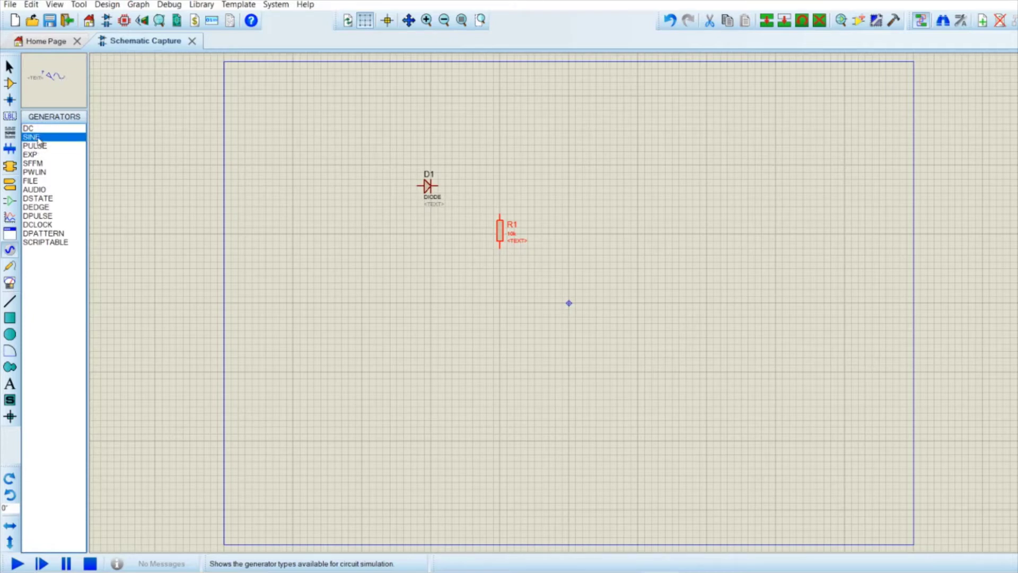
pyautogui.click(336, 189)
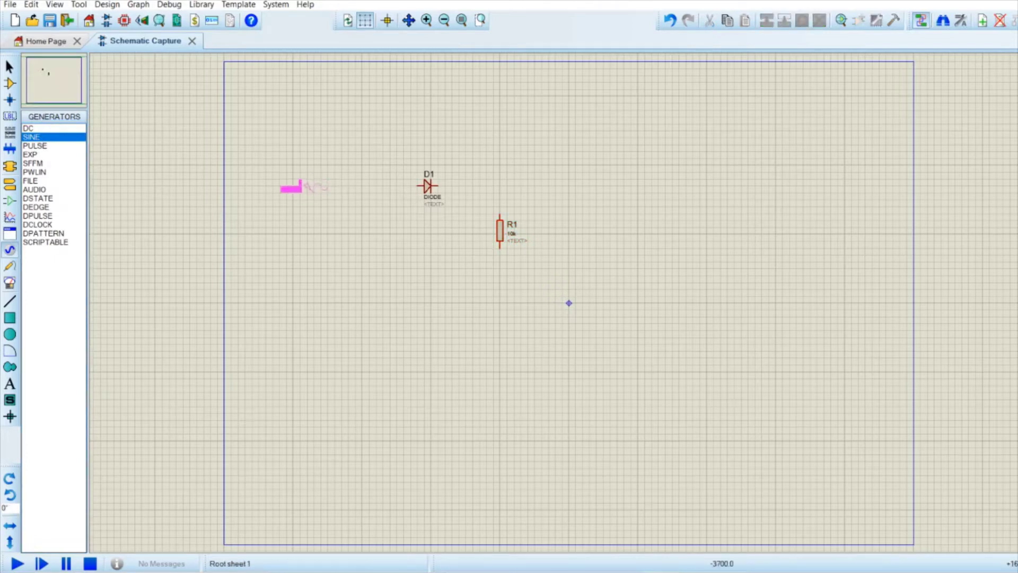
pyautogui.click(314, 190)
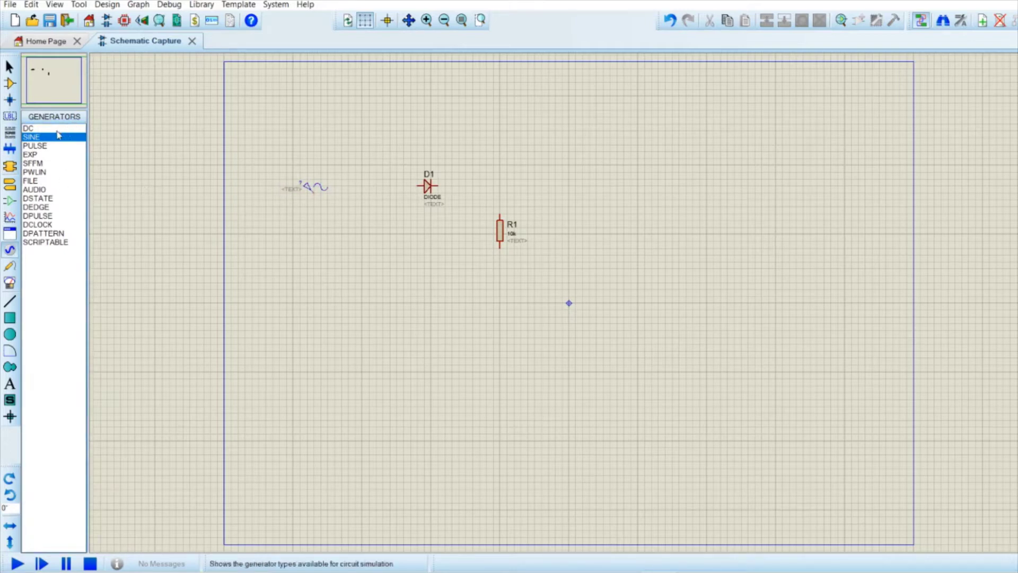
# Search the device library for "source", add the ALTERNATOR animated AC voltage source, and place it below the sine generator.
pyautogui.click(9, 83)
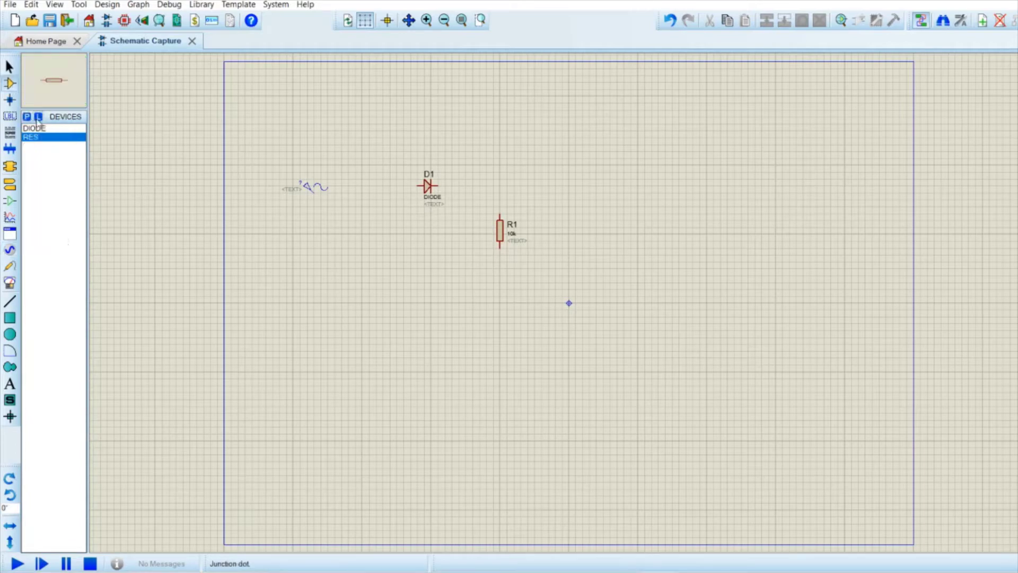
pyautogui.click(28, 117)
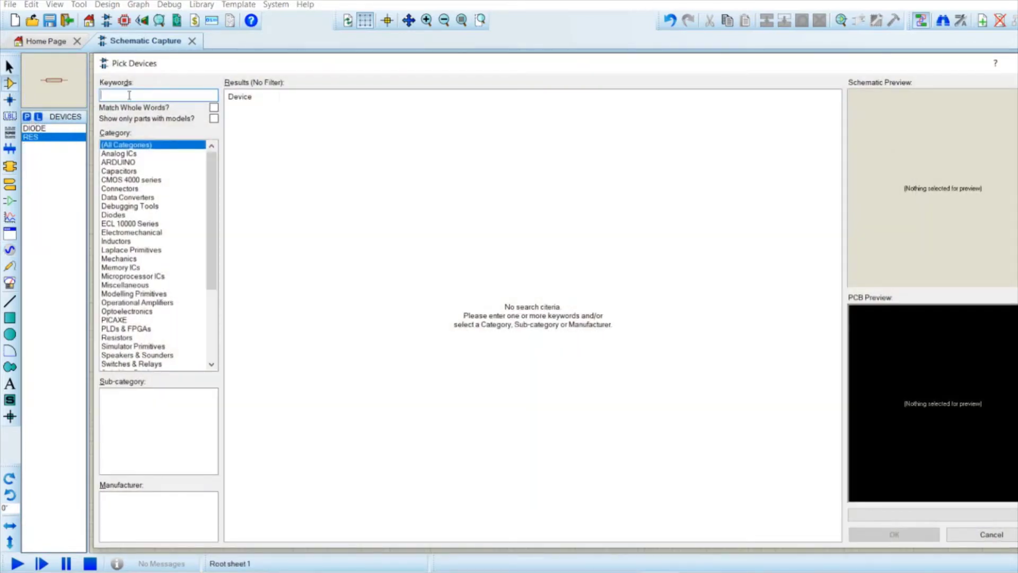
pyautogui.write('source')
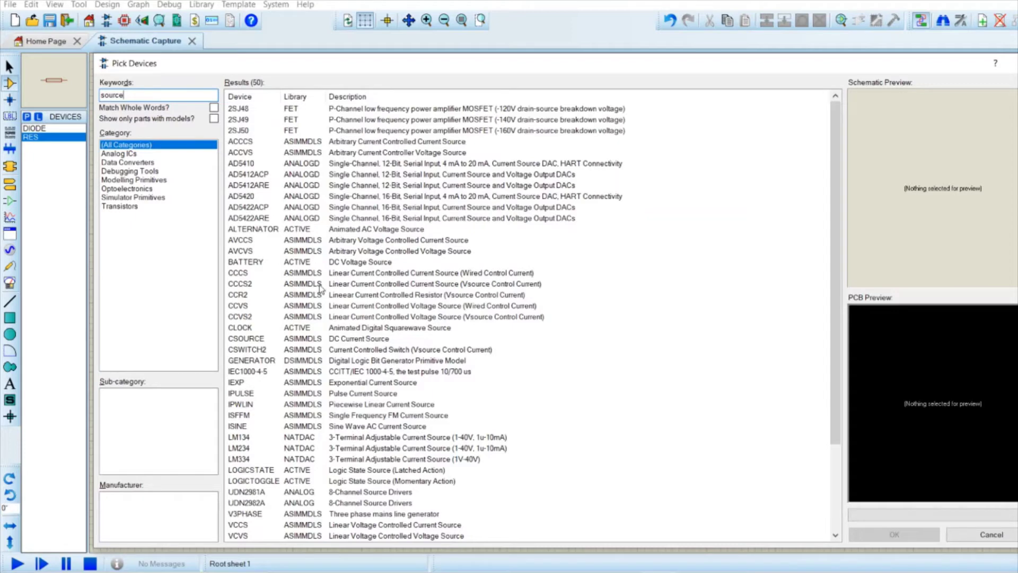
pyautogui.click(364, 263)
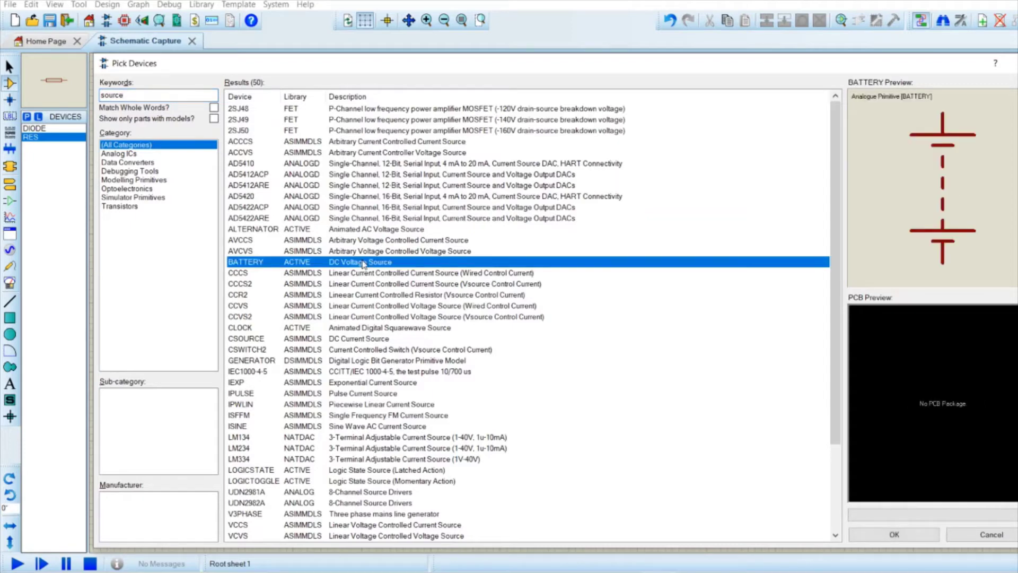
pyautogui.click(372, 231)
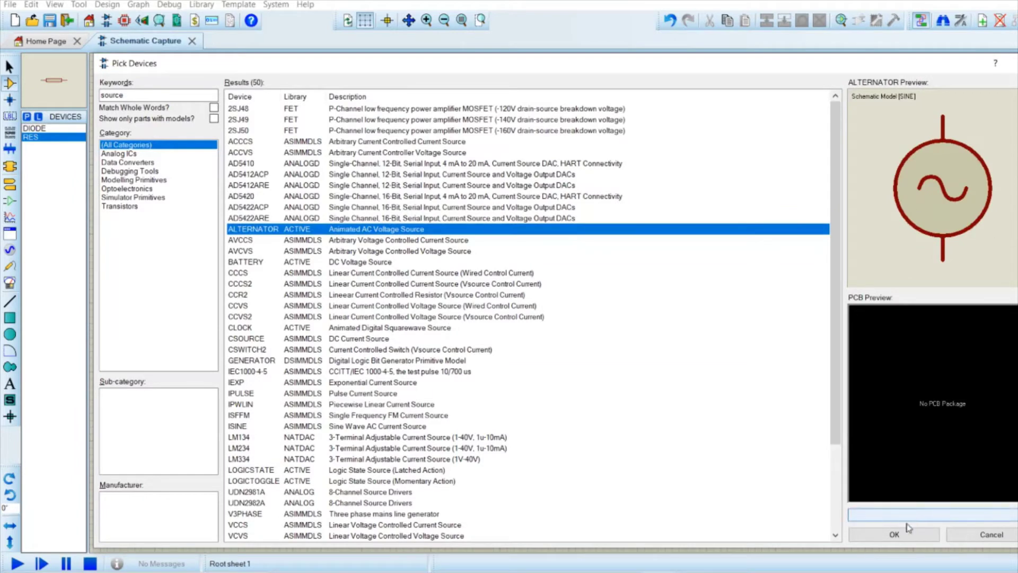
pyautogui.click(894, 534)
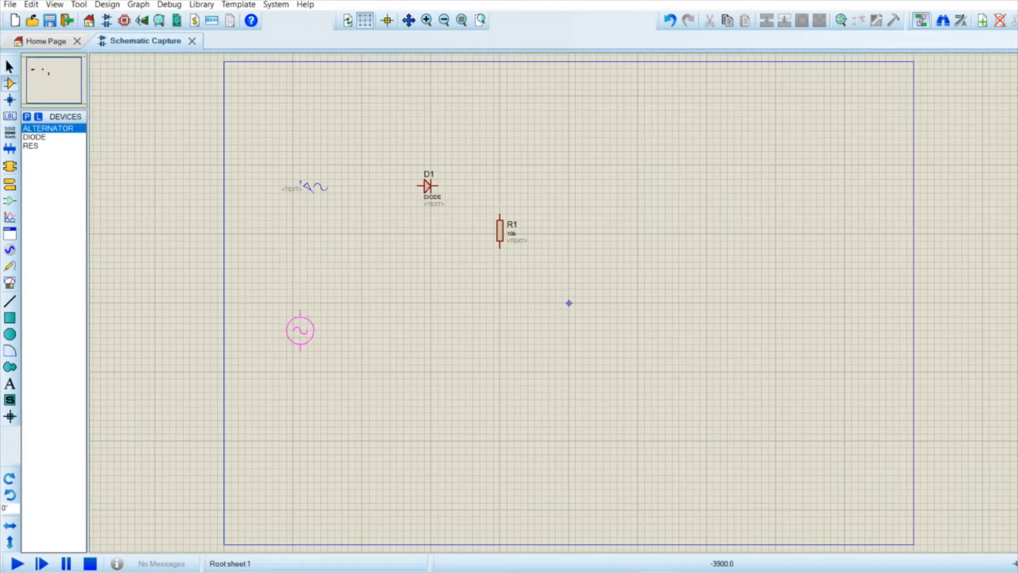
pyautogui.click(301, 330)
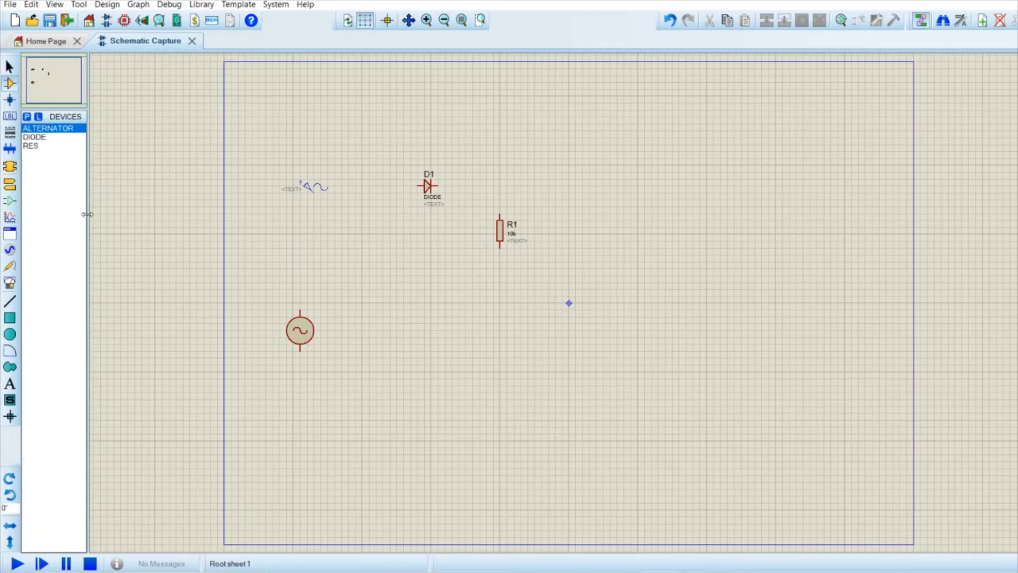
# Place a GROUND terminal between the sine generator and the alternator, and return to selection mode.
pyautogui.click(13, 184)
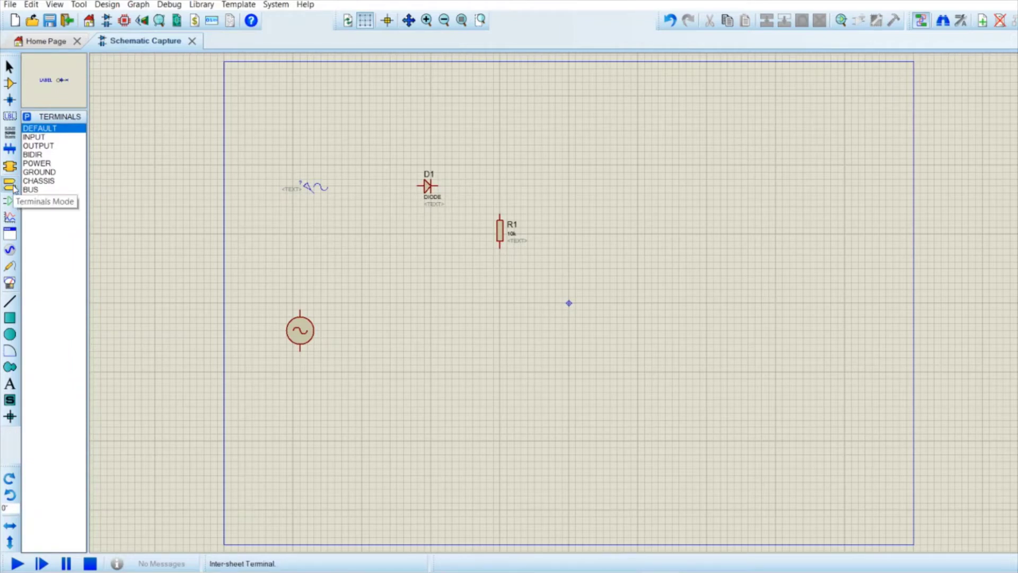
pyautogui.click(45, 174)
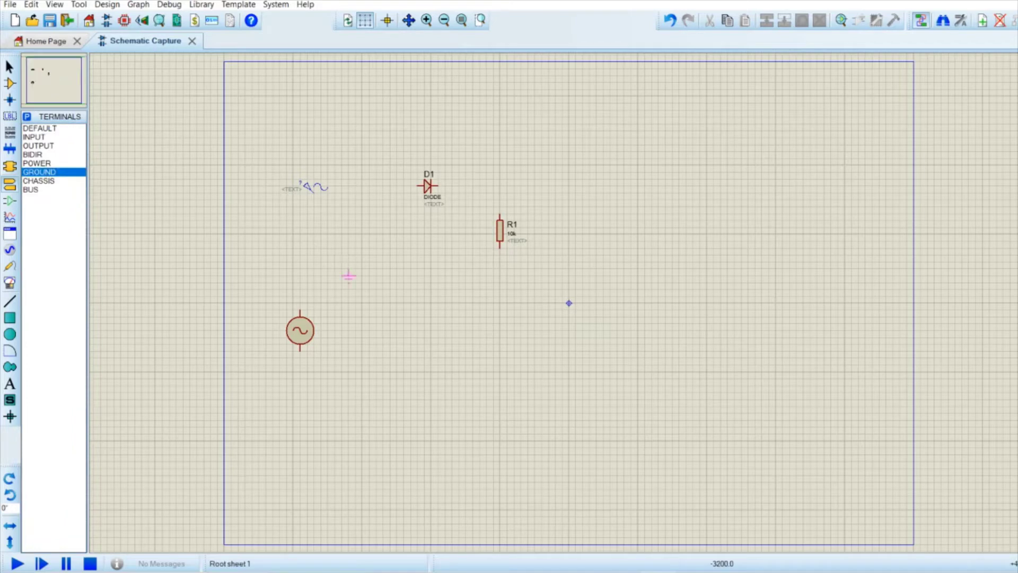
pyautogui.click(315, 265)
pyautogui.click(9, 66)
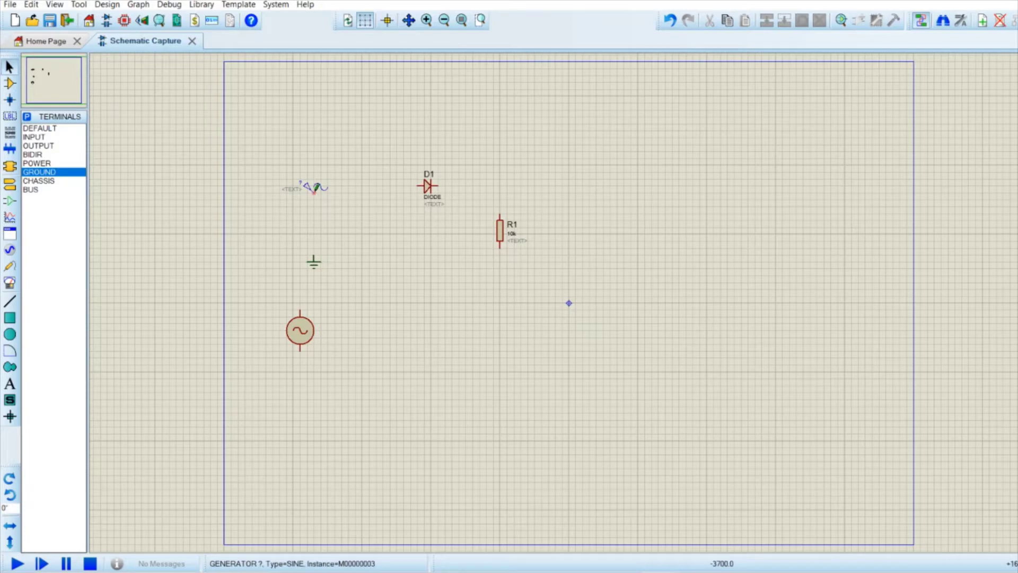
# Move the sine generator slightly up and to the left, and wire it to the diode's anode.
pyautogui.click(319, 191)
pyautogui.moveTo(319, 192); pyautogui.dragTo(305, 172)
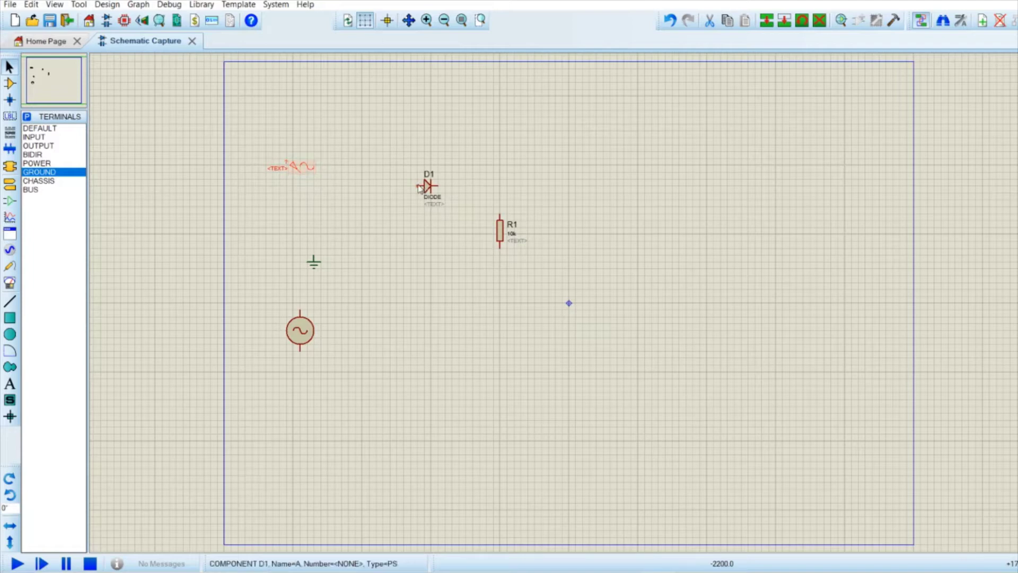
pyautogui.click(418, 186)
pyautogui.click(300, 170)
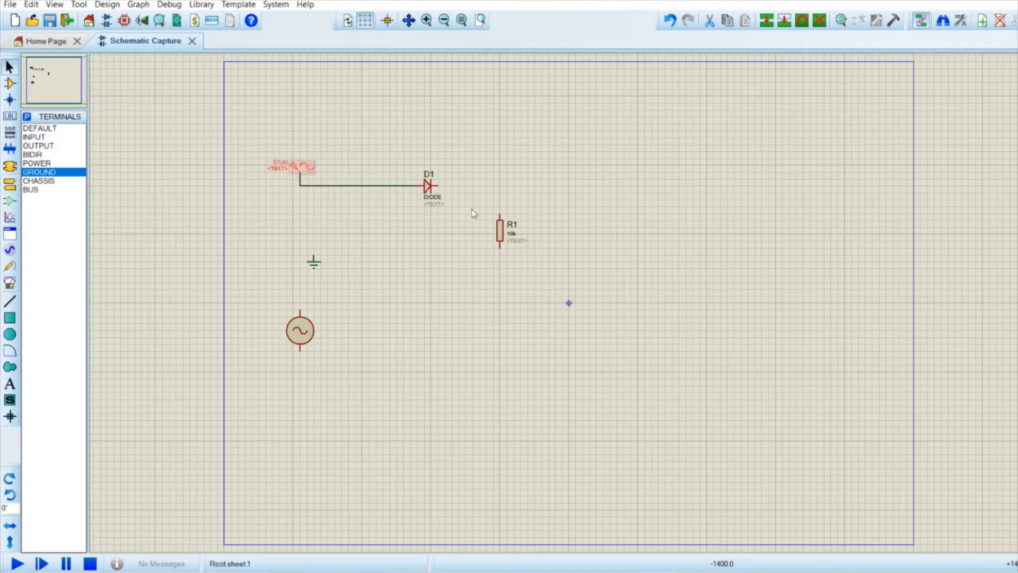
# Wire the diode's cathode to the resistor's upper pin, and move the resistor farther right.
pyautogui.click(440, 185)
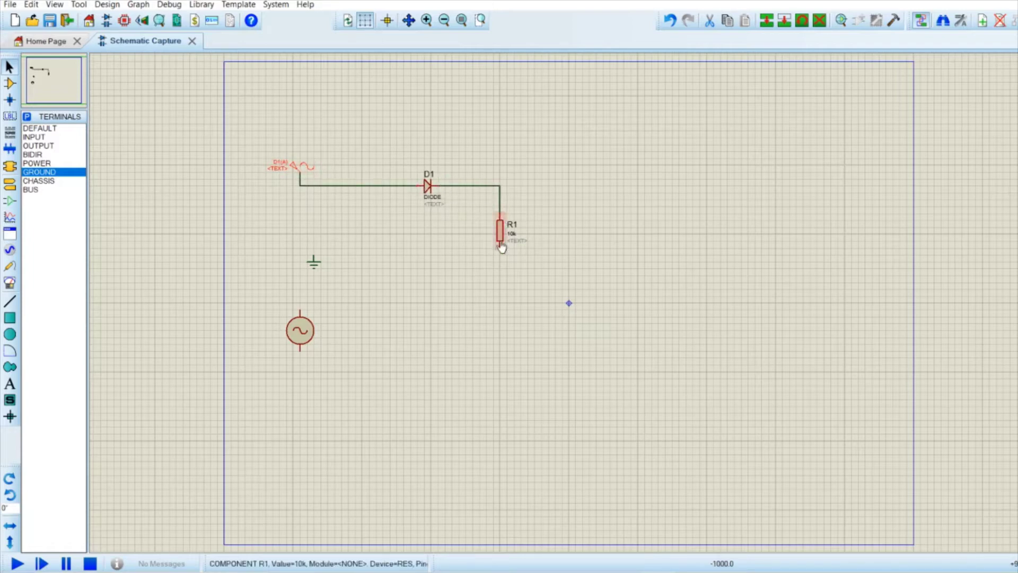
pyautogui.click(500, 218)
pyautogui.moveTo(501, 235); pyautogui.dragTo(608, 225)
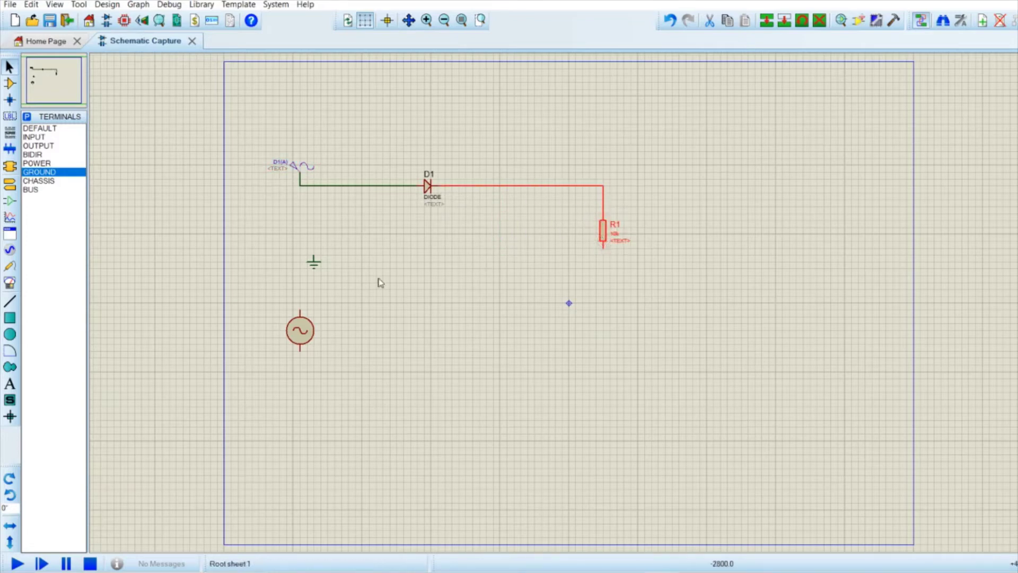
# Move the ground terminal out of the way and delete the alternator.
pyautogui.click(316, 266)
pyautogui.moveTo(316, 272); pyautogui.dragTo(284, 393)
pyautogui.click(311, 330)
pyautogui.moveTo(260, 359); pyautogui.dragTo(311, 434)
pyautogui.press('Delete')
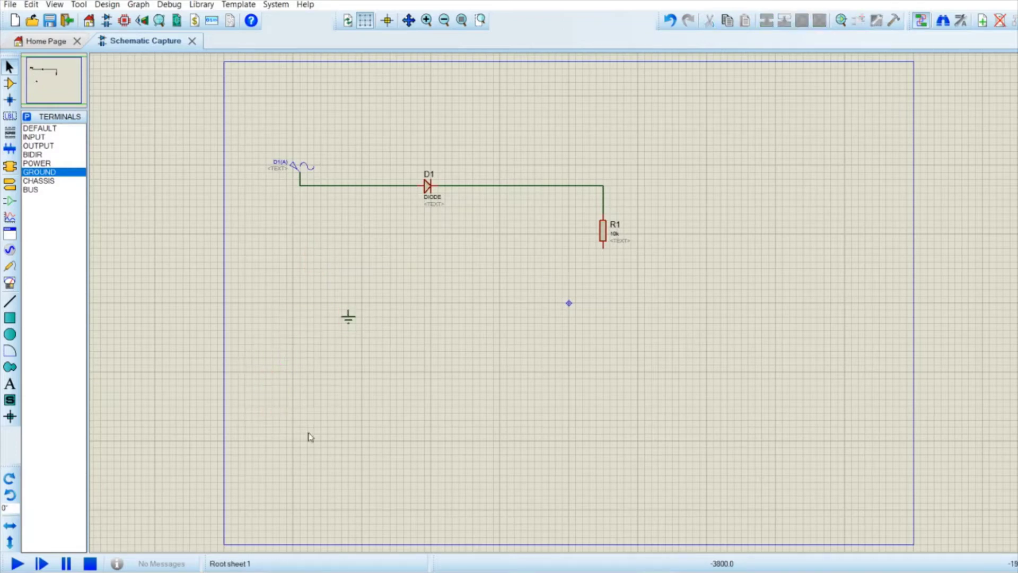
# Move the ground terminal directly below the sine generator and wire the resistor's lower pin to it.
pyautogui.click(350, 319)
pyautogui.moveTo(352, 320); pyautogui.dragTo(313, 314)
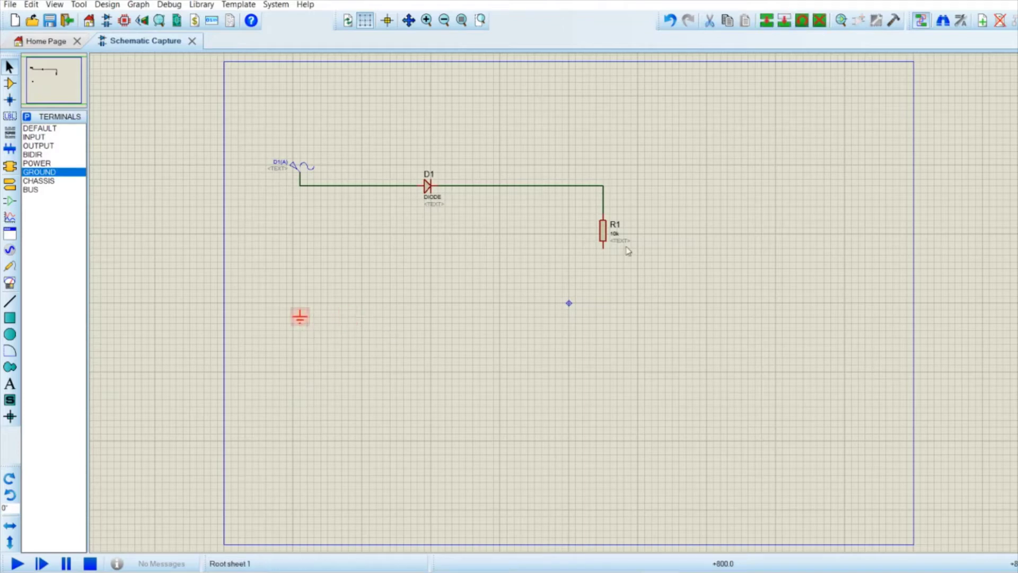
pyautogui.click(603, 247)
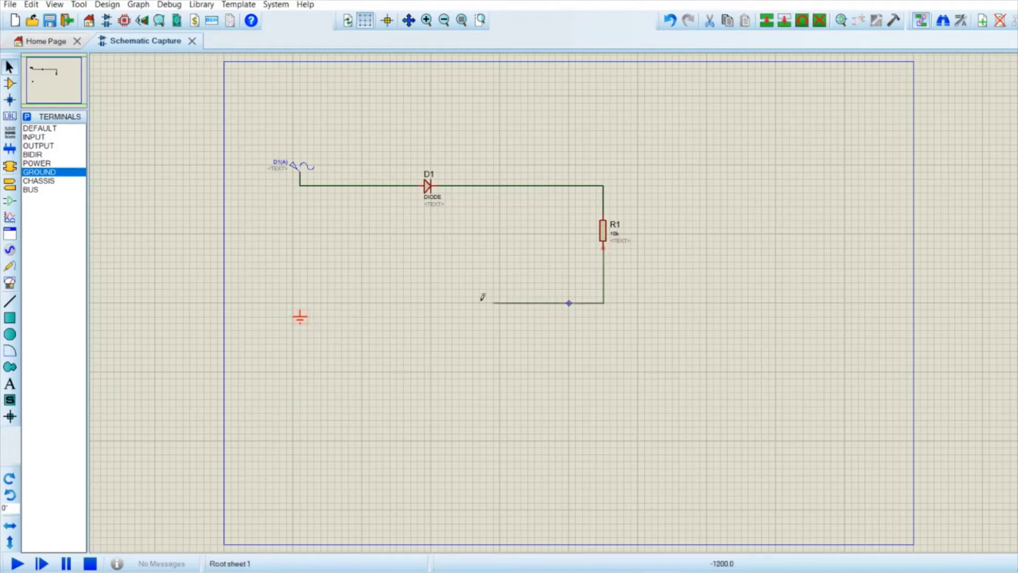
pyautogui.click(300, 310)
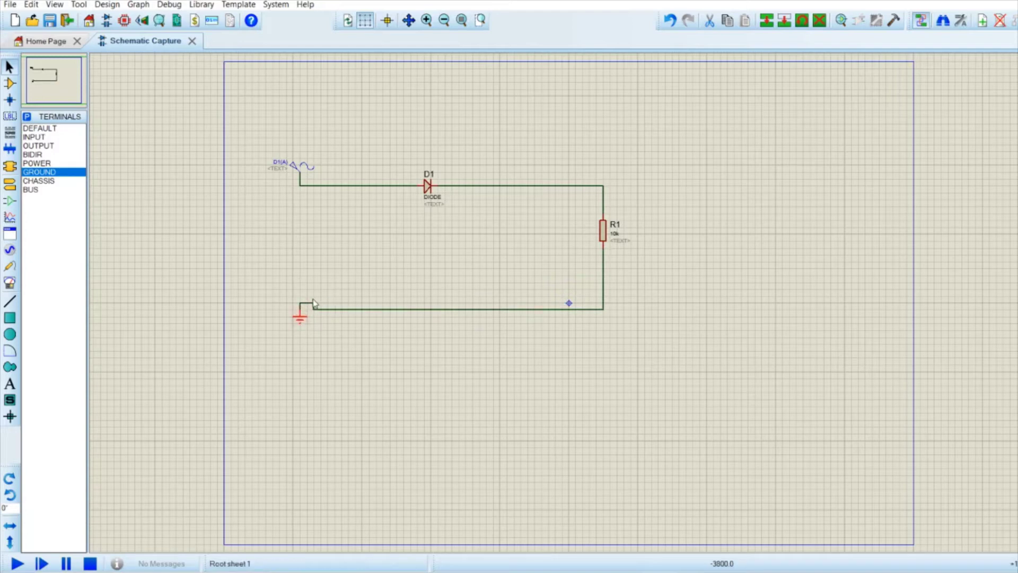
pyautogui.click(601, 237)
pyautogui.click(601, 238)
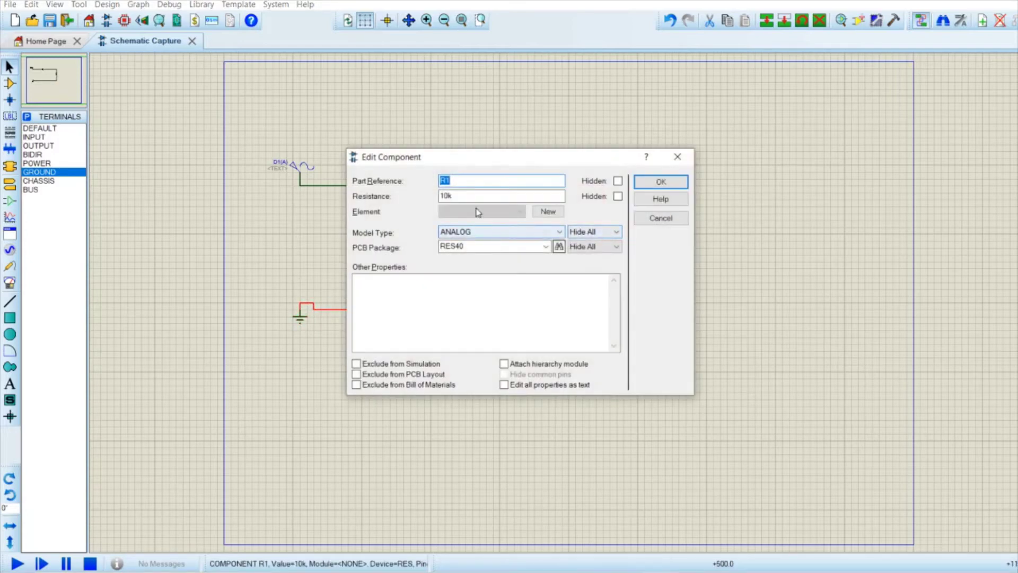
pyautogui.click(456, 195)
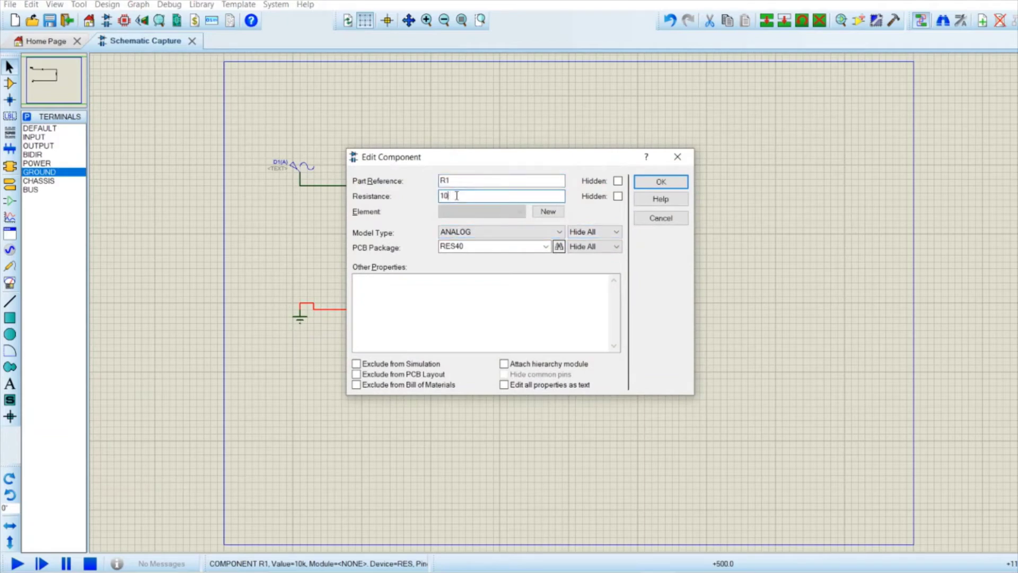
pyautogui.click(678, 156)
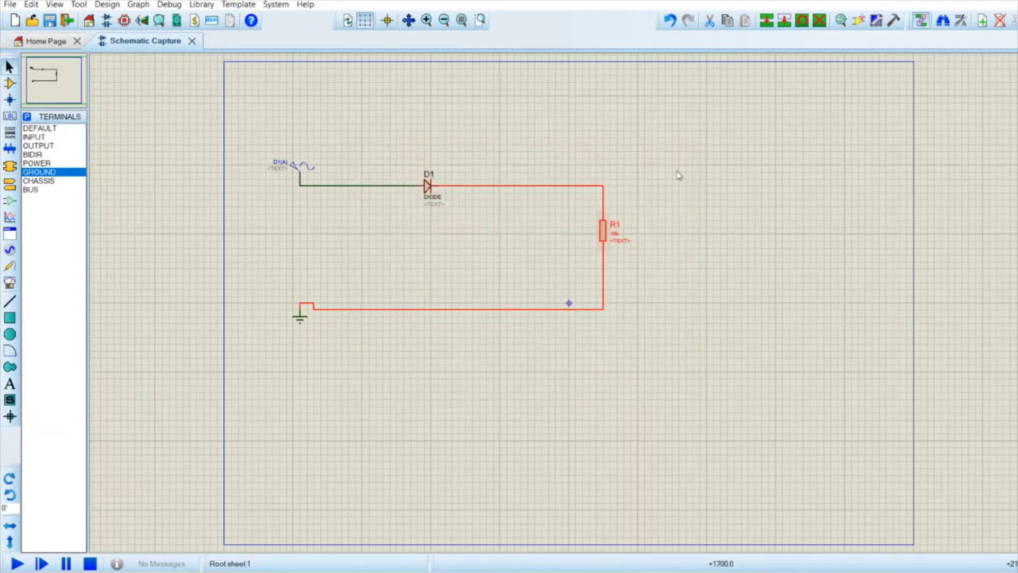
# Set the resistor's resistance to 10.
pyautogui.doubleClick(603, 231)
pyautogui.click(602, 232)
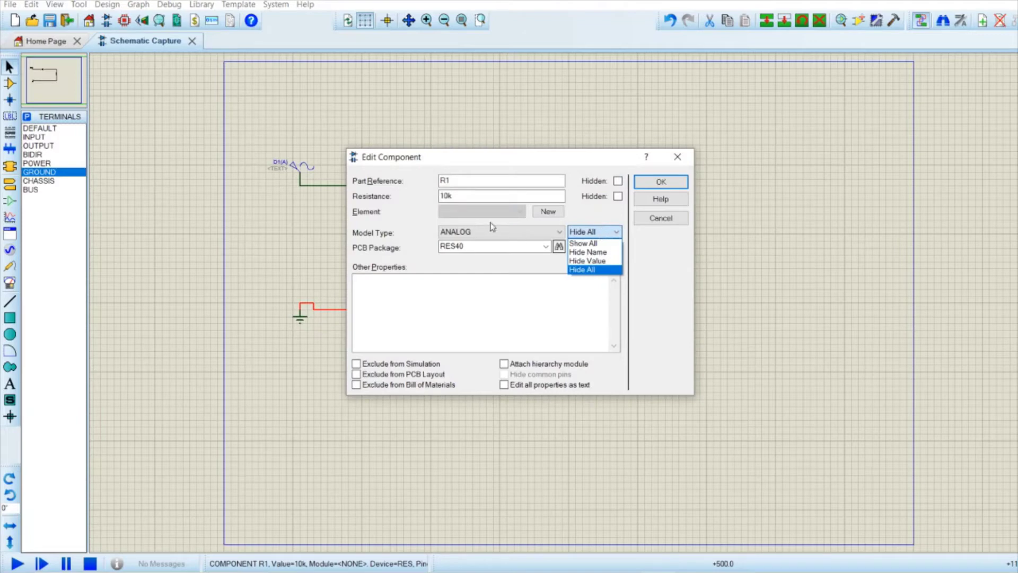
pyautogui.click(459, 195)
pyautogui.click(459, 194)
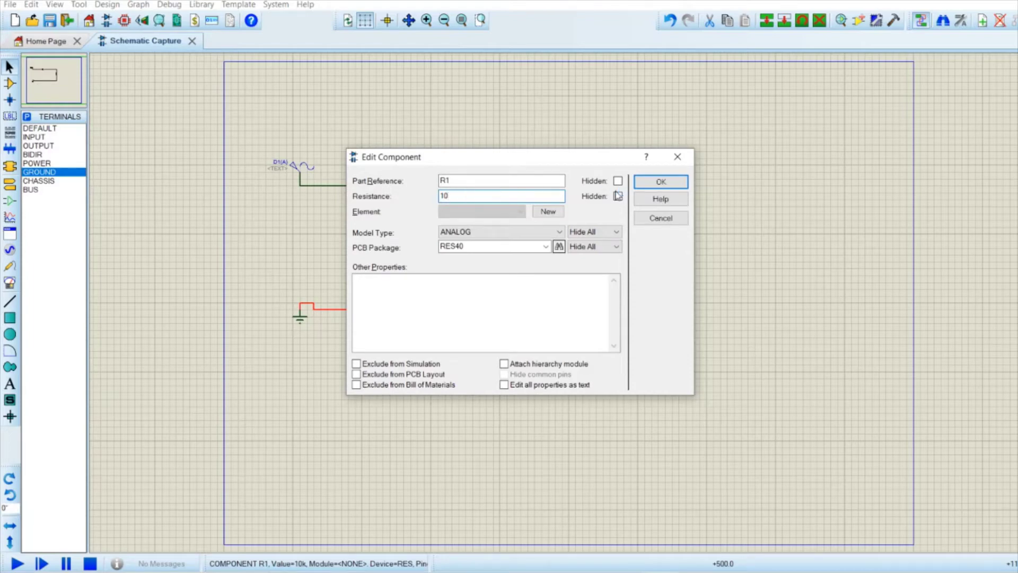
pyautogui.click(662, 184)
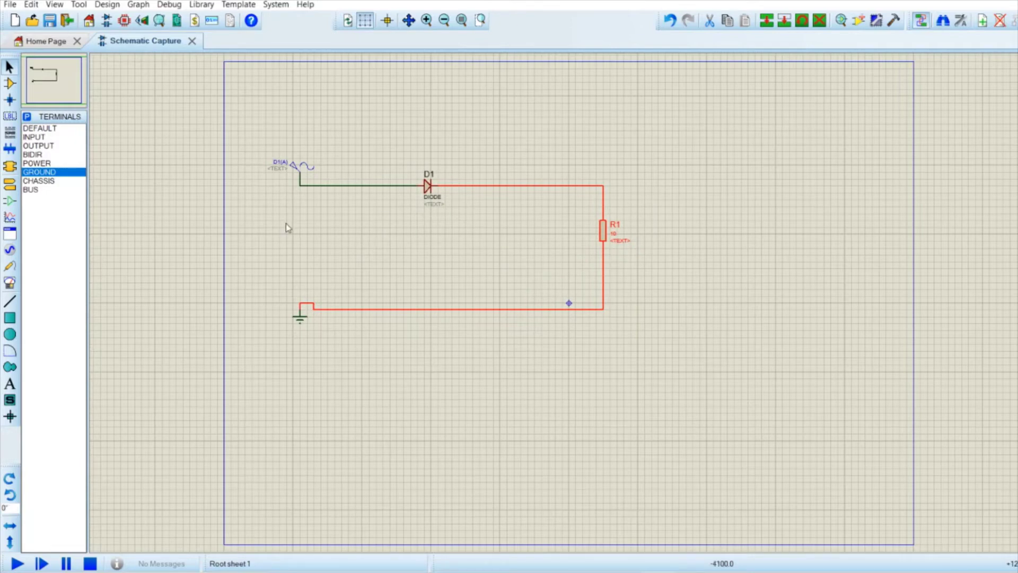
# Open the sine generator's properties and specify its amplitude as an RMS value of 127.
pyautogui.doubleClick(304, 169)
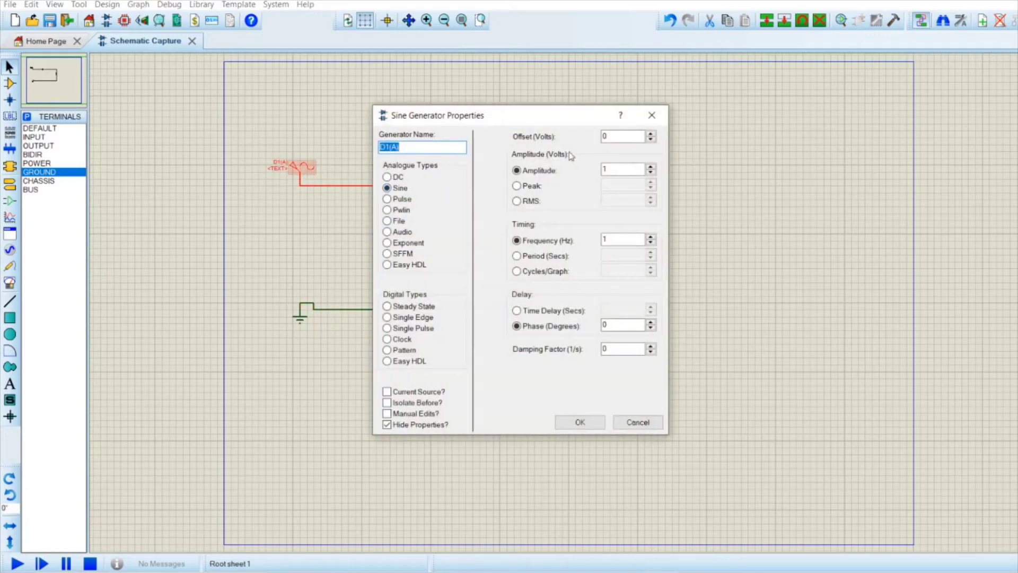
pyautogui.doubleClick(615, 136)
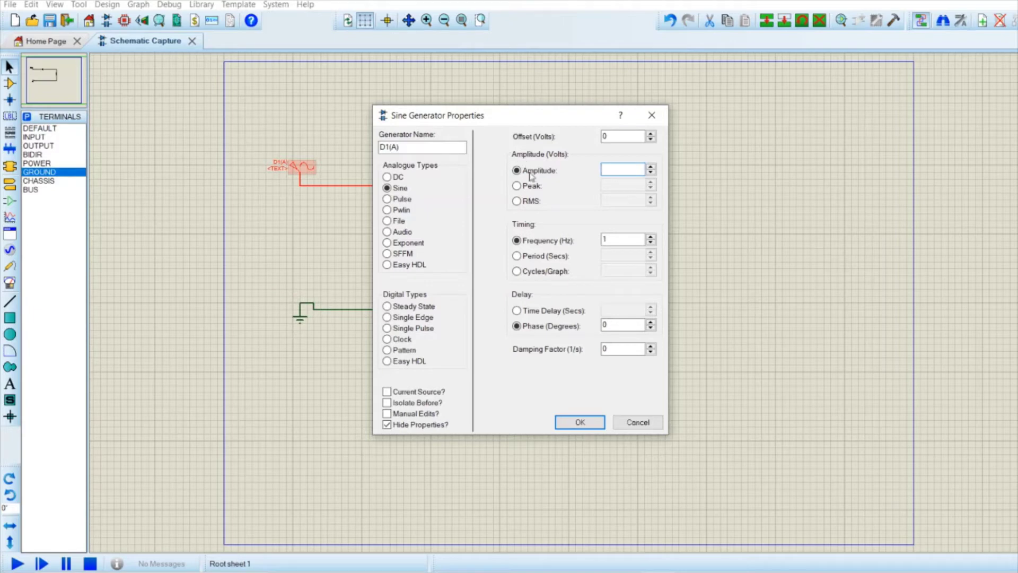
pyautogui.click(517, 202)
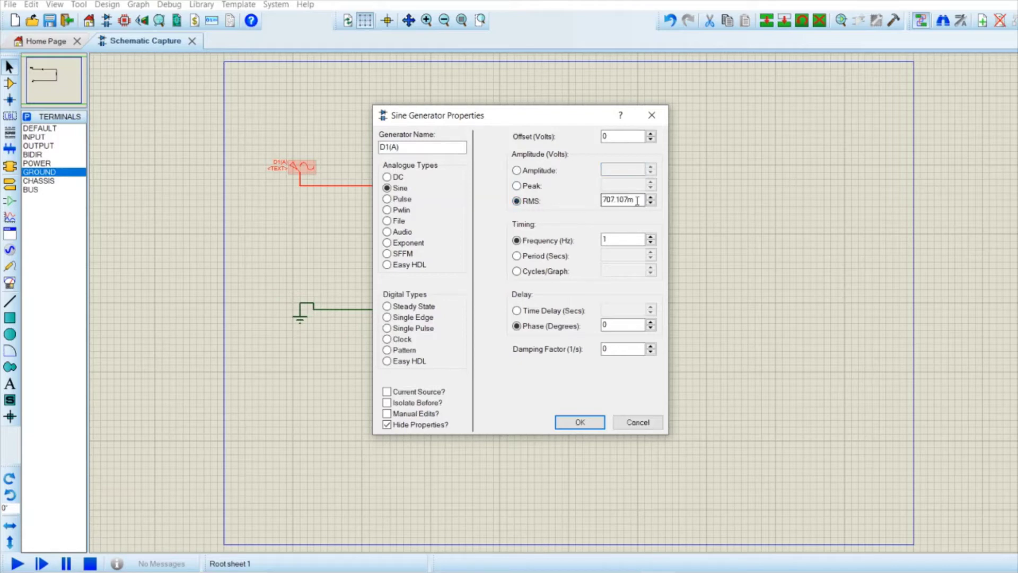
pyautogui.moveTo(636, 200); pyautogui.dragTo(593, 207)
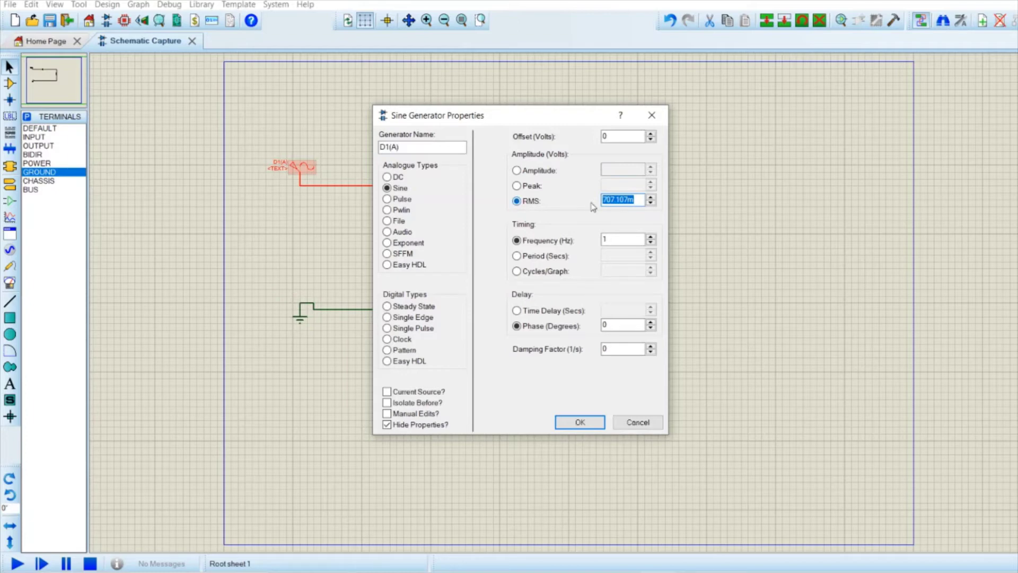
pyautogui.write('127')
pyautogui.click(521, 186)
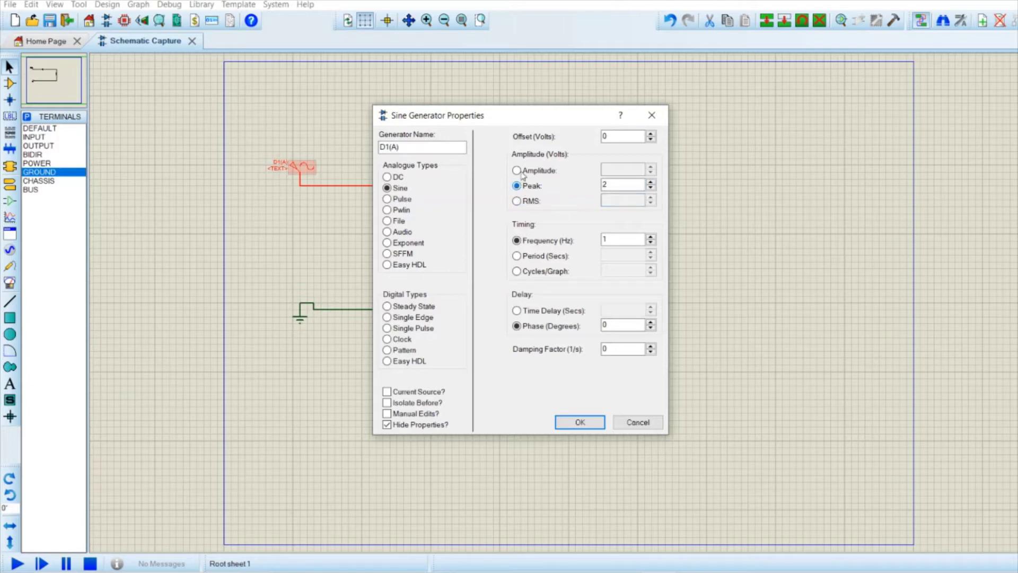
pyautogui.click(523, 170)
pyautogui.click(522, 190)
pyautogui.click(618, 186)
pyautogui.moveTo(617, 185); pyautogui.dragTo(603, 184)
# Set the sine generator's RMS amplitude to 127 V and its frequency to 60 Hz, and apply the properties.
pyautogui.click(520, 202)
pyautogui.click(615, 202)
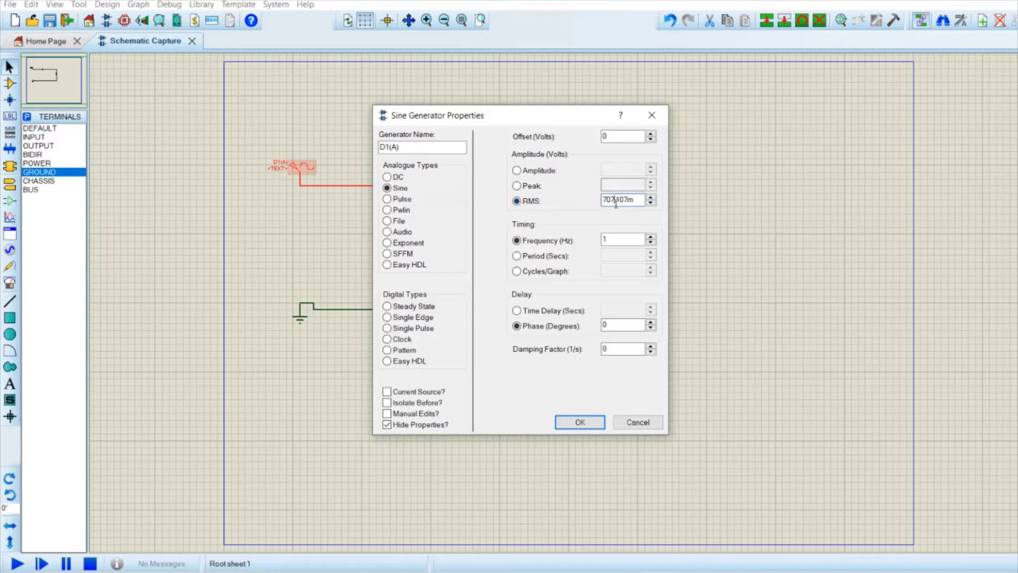
pyautogui.moveTo(604, 200); pyautogui.dragTo(641, 197)
pyautogui.write('12')
pyautogui.write('60')
pyautogui.click(615, 324)
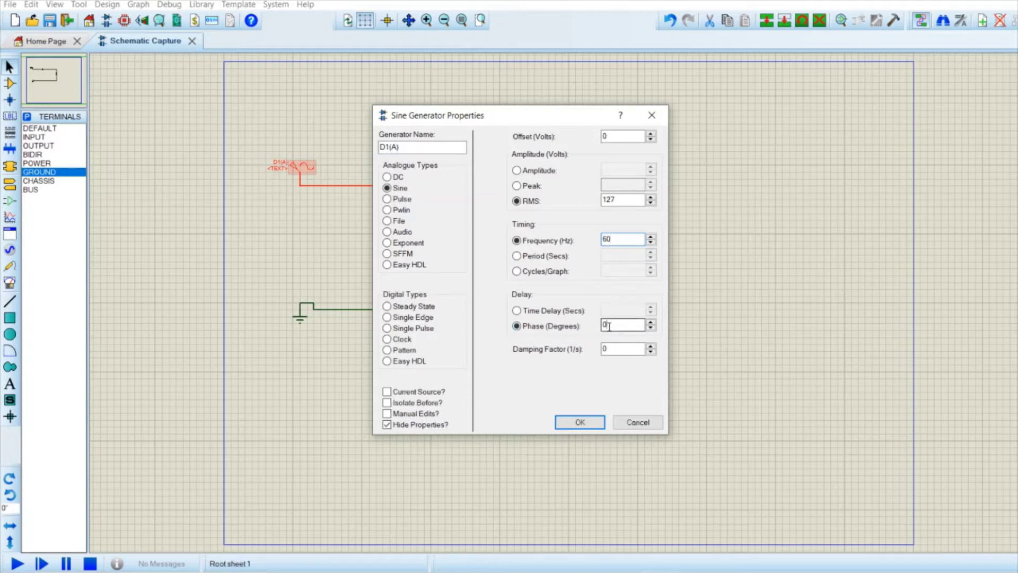
pyautogui.click(581, 423)
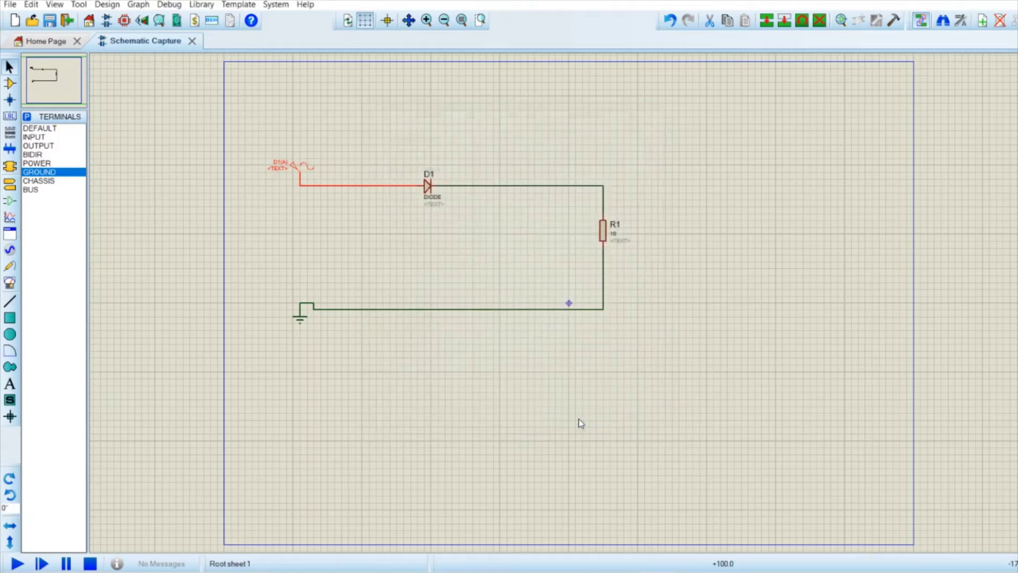
pyautogui.click(310, 220)
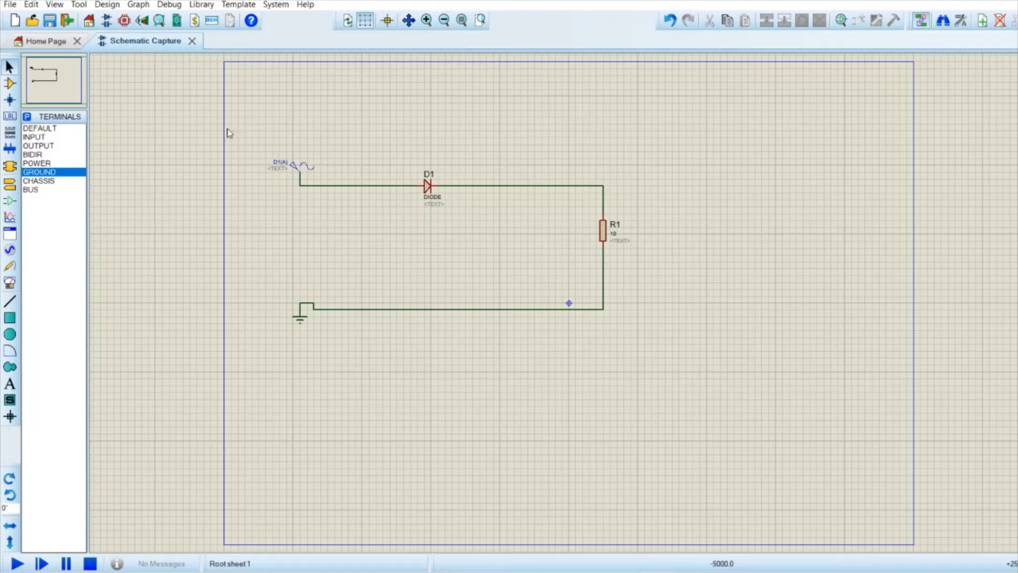
pyautogui.click(603, 238)
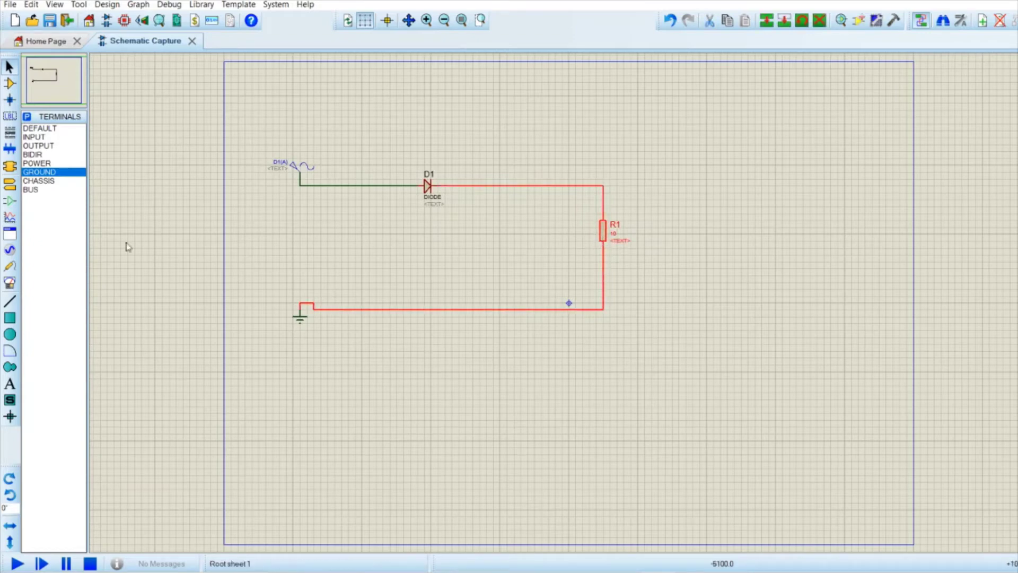
# Place an OSCILLOSCOPE instrument above and to the right of the circuit, and wire its channel A to the node between the diode and resistor.
pyautogui.click(10, 285)
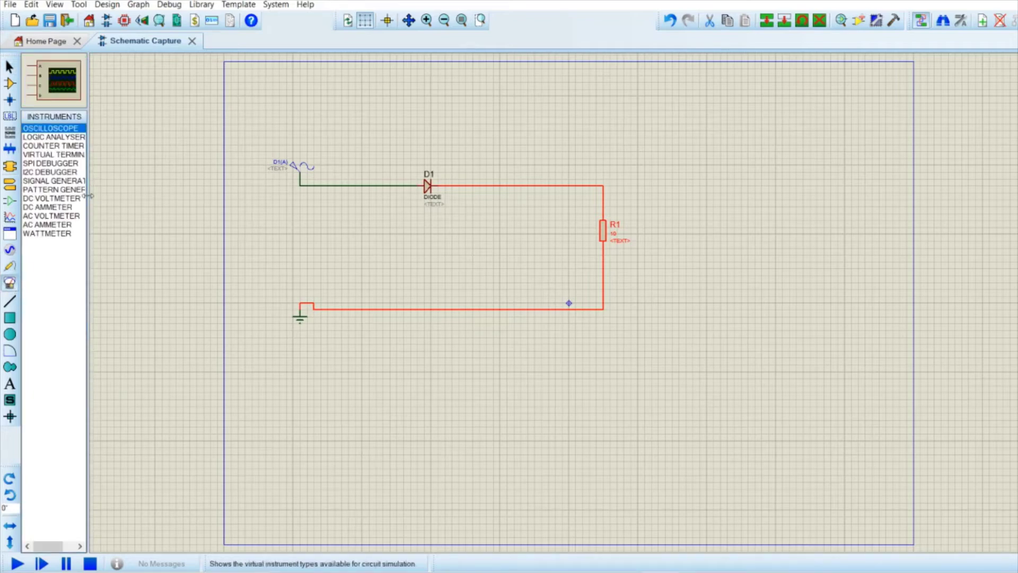
pyautogui.moveTo(88, 199); pyautogui.dragTo(111, 195)
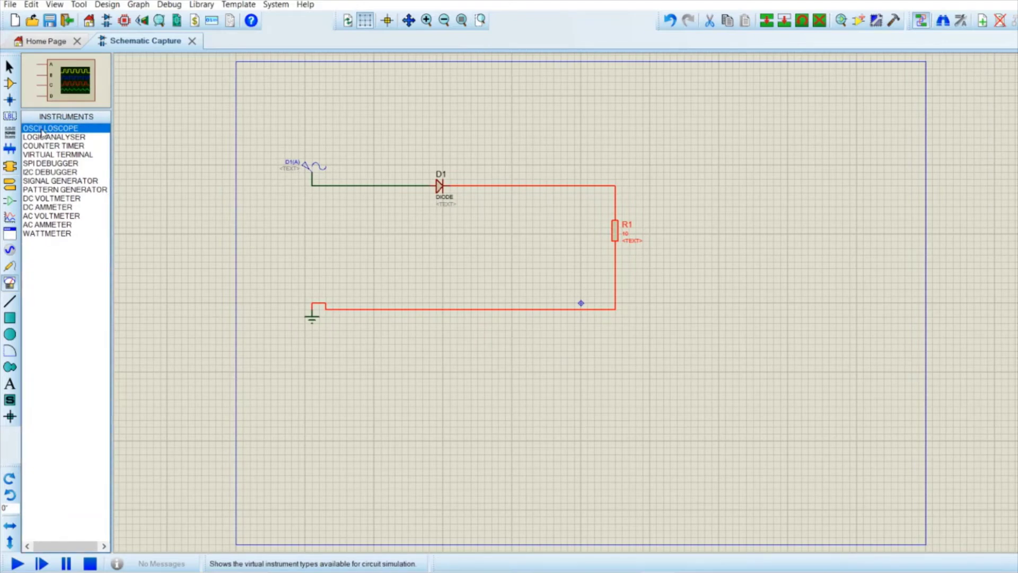
pyautogui.click(838, 230)
pyautogui.click(838, 231)
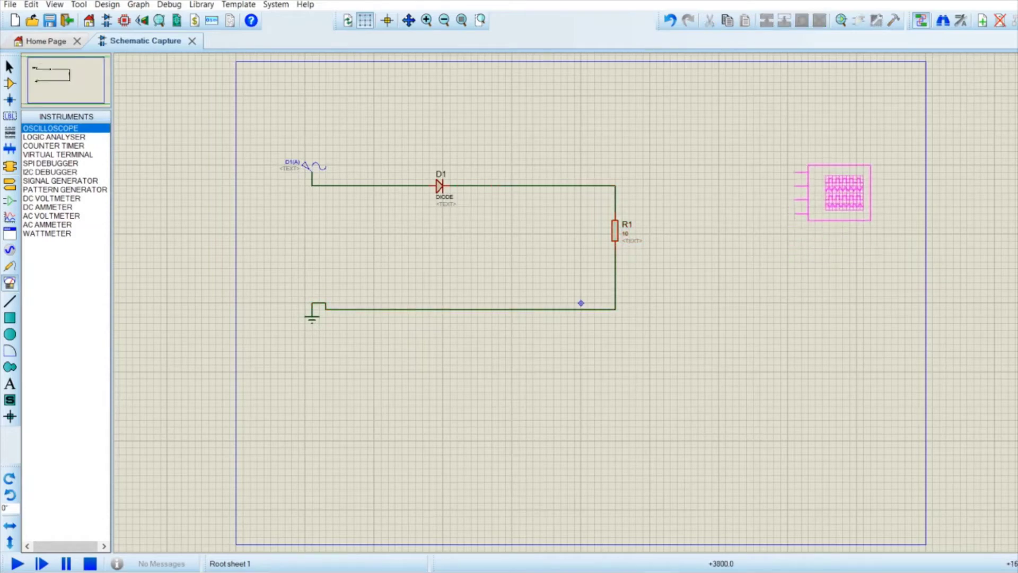
pyautogui.click(819, 131)
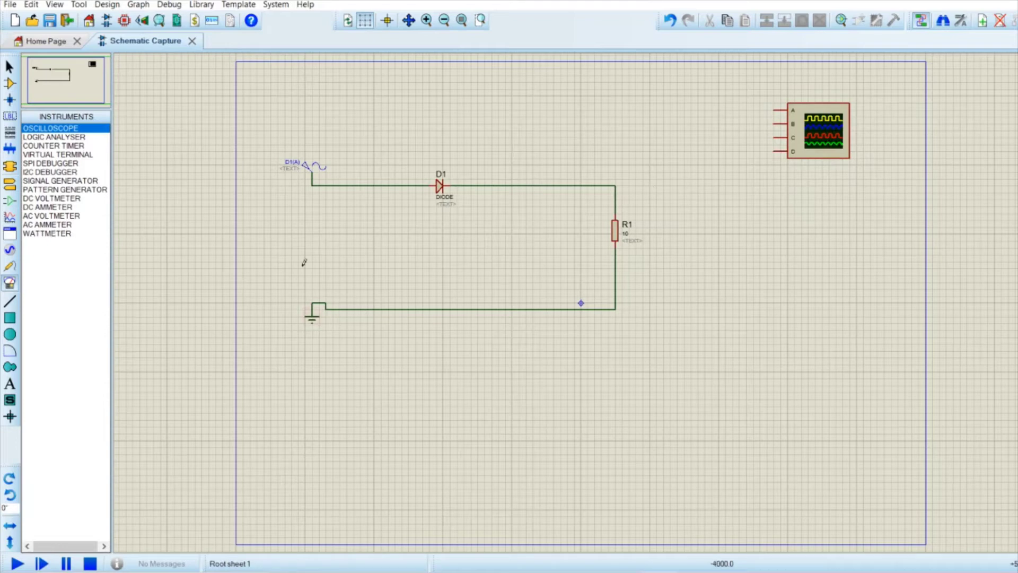
pyautogui.click(775, 110)
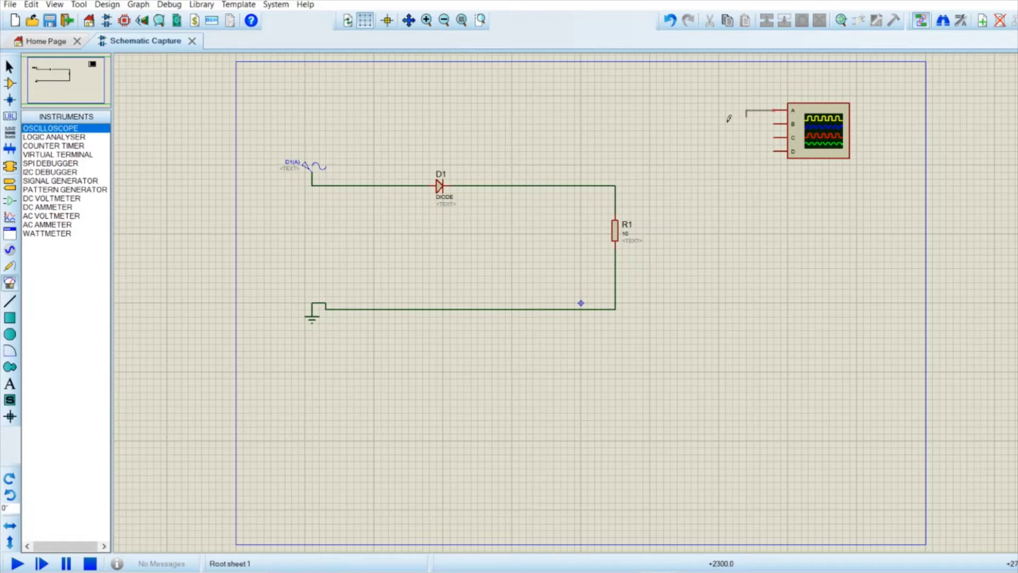
pyautogui.click(616, 182)
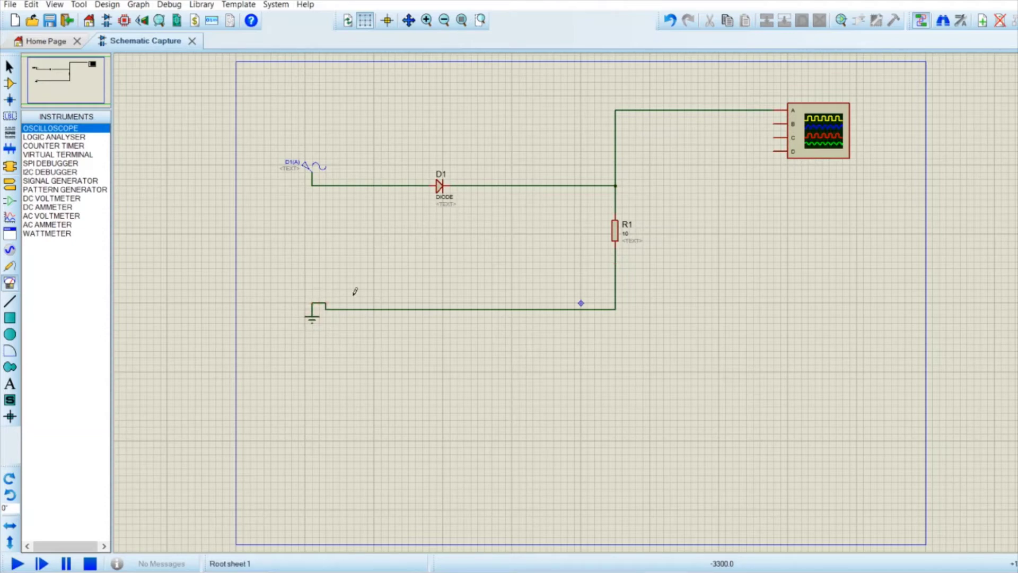
# Run the simulation and move the Digital Oscilloscope window below the circuit, toward the middle of the sheet.
pyautogui.scroll(-1, 291, 376)
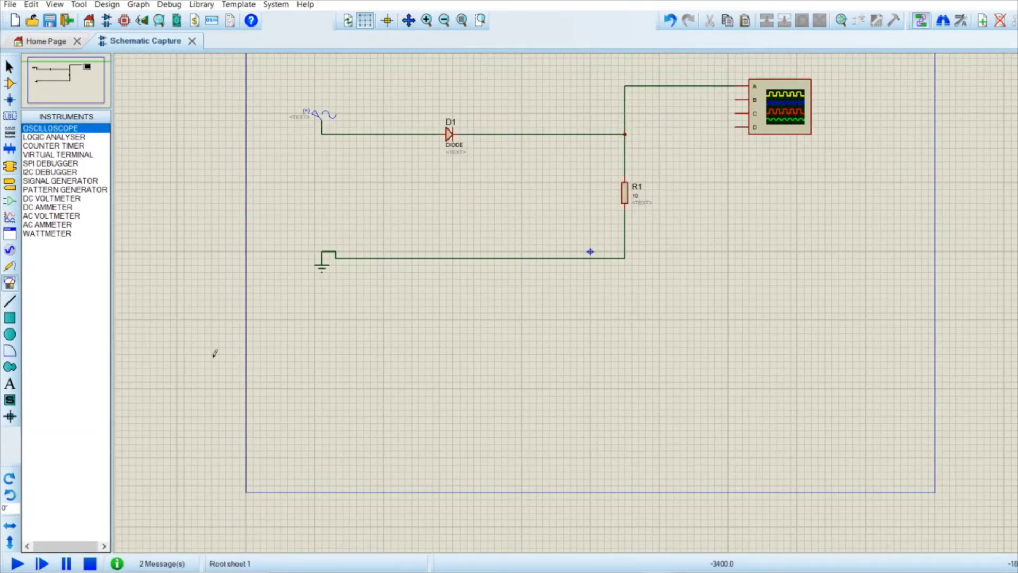
pyautogui.click(18, 564)
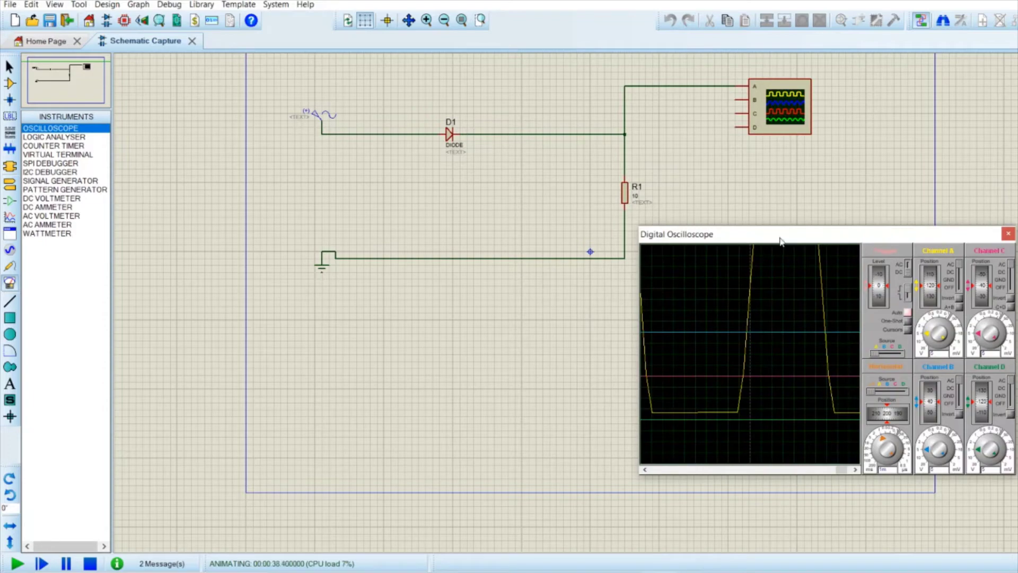
pyautogui.moveTo(780, 242); pyautogui.dragTo(697, 299)
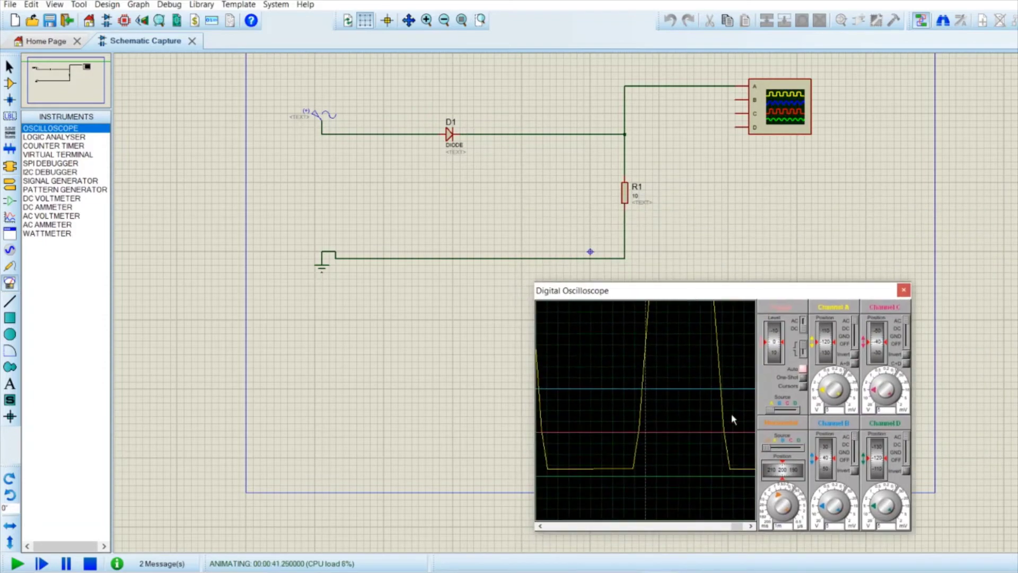
# Turn off oscilloscope channels C, B and D, and reposition the Digital Oscilloscope window directly beneath the circuit's ground wire.
pyautogui.click(908, 344)
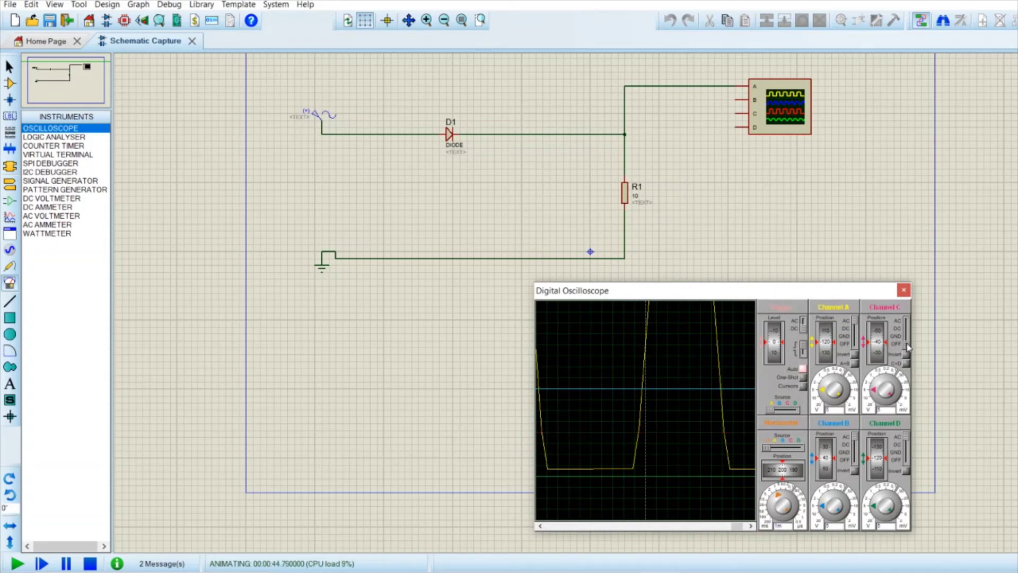
pyautogui.click(856, 460)
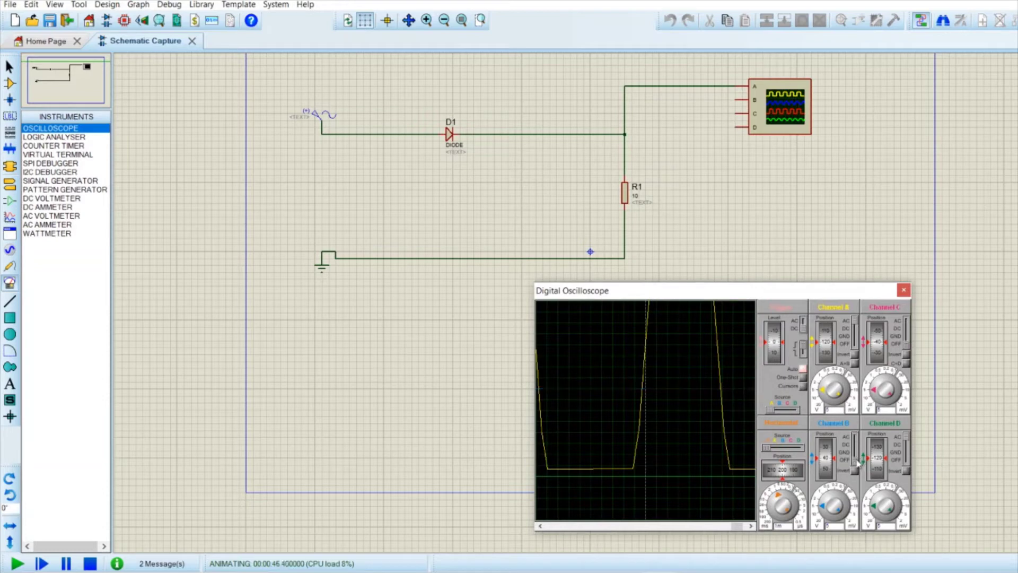
pyautogui.click(907, 462)
pyautogui.moveTo(770, 292); pyautogui.dragTo(542, 288)
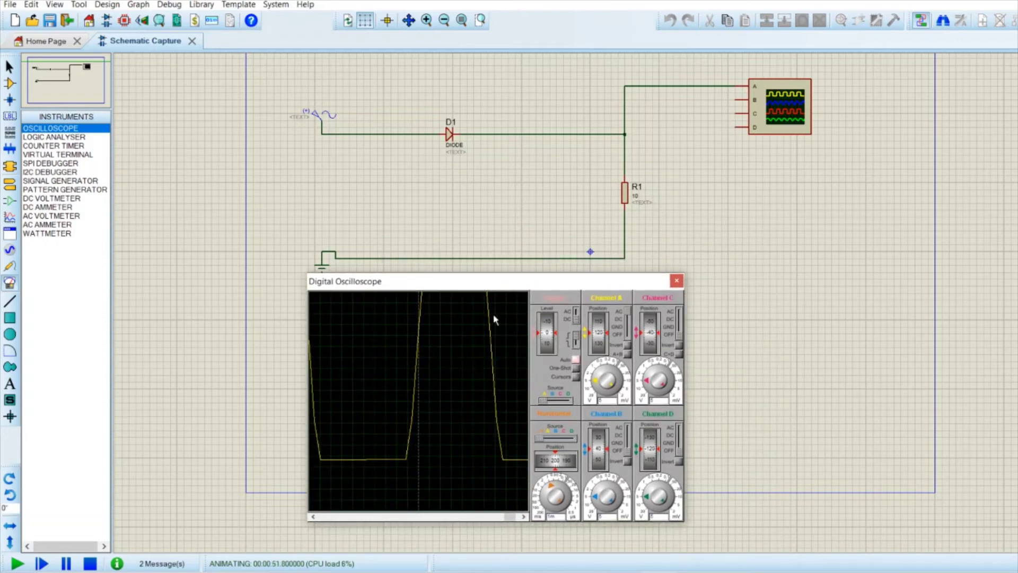
# Switch oscilloscope channel A to DC coupling and adjust its vertical position to 0.
pyautogui.click(629, 322)
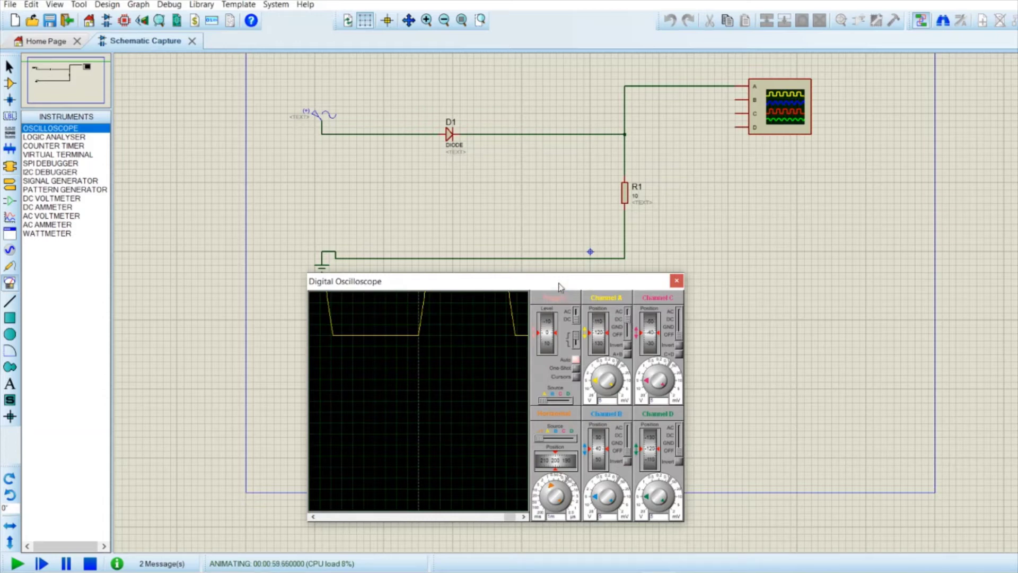
pyautogui.moveTo(561, 287); pyautogui.dragTo(561, 294)
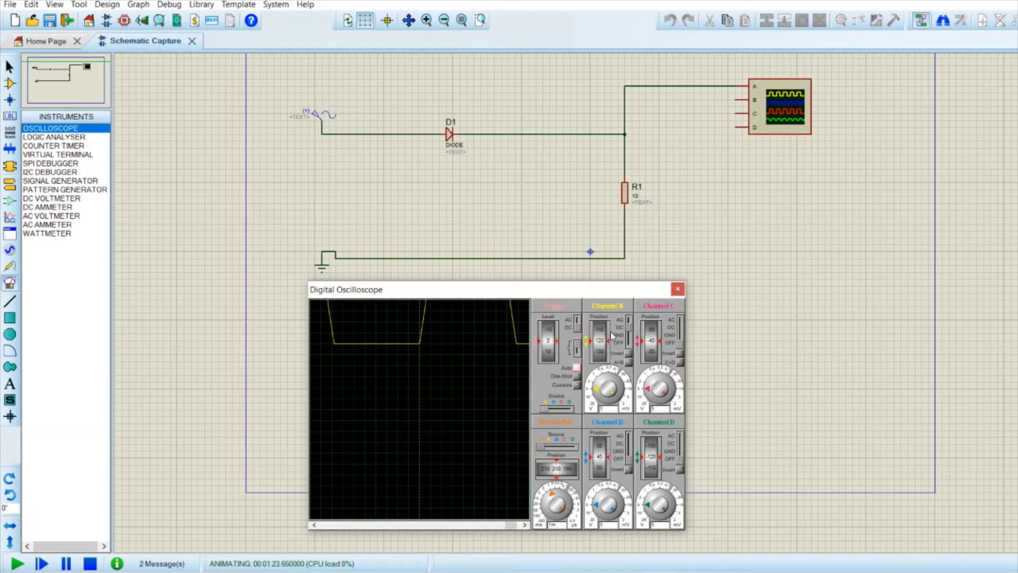
pyautogui.moveTo(606, 333); pyautogui.dragTo(607, 350)
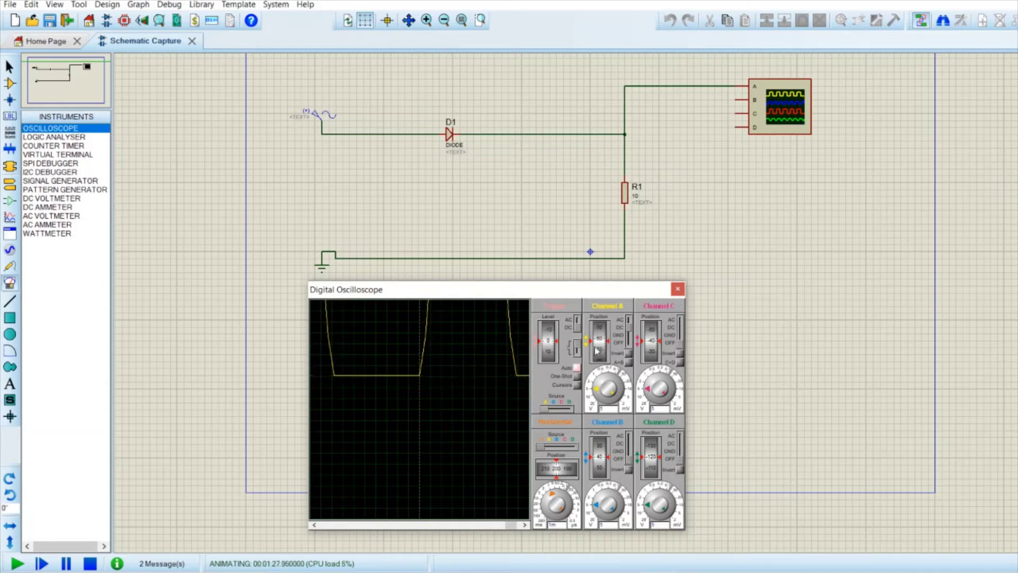
pyautogui.moveTo(602, 351); pyautogui.dragTo(603, 354)
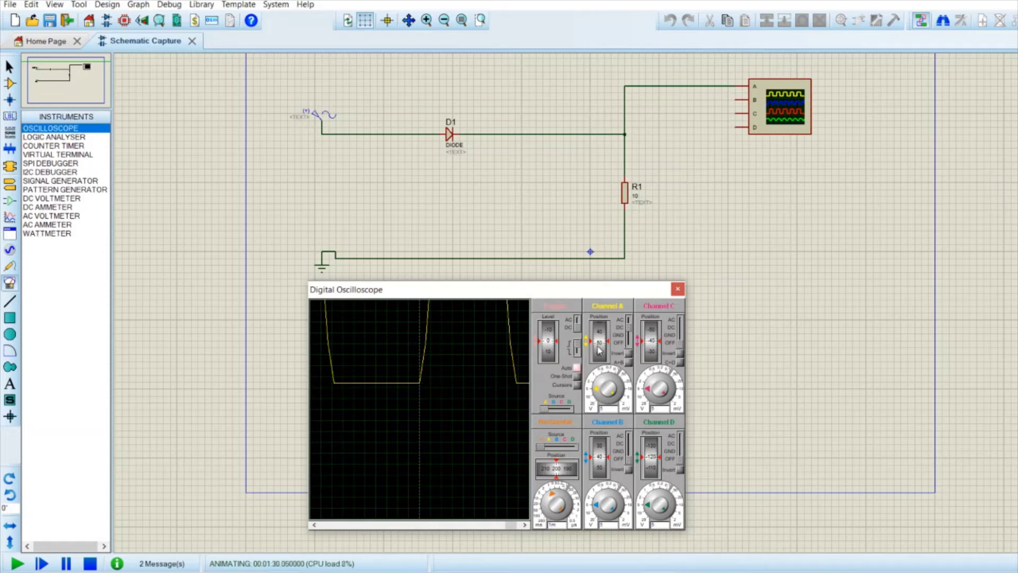
pyautogui.scroll(-4, 599, 352)
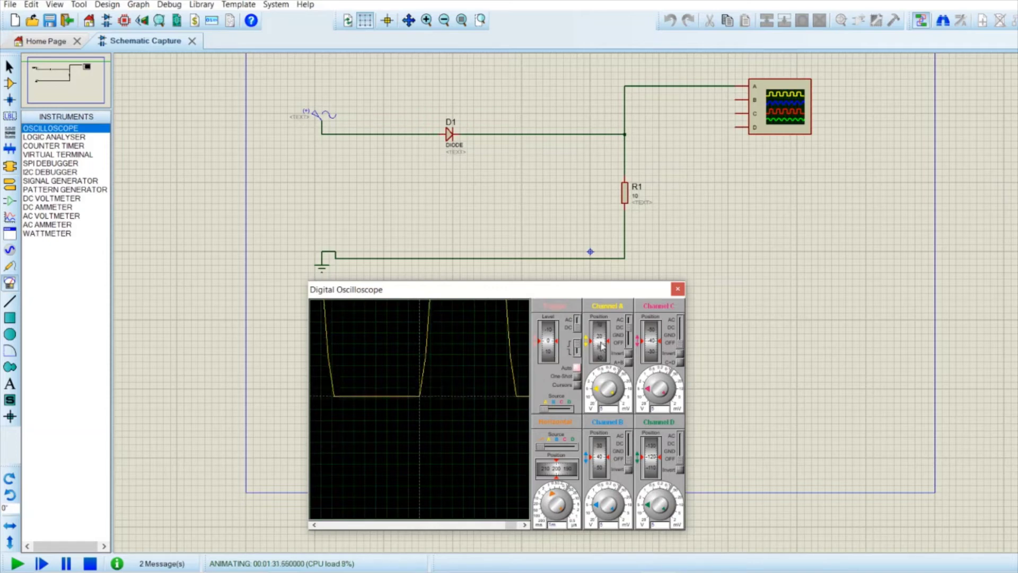
pyautogui.scroll(-1, 602, 350)
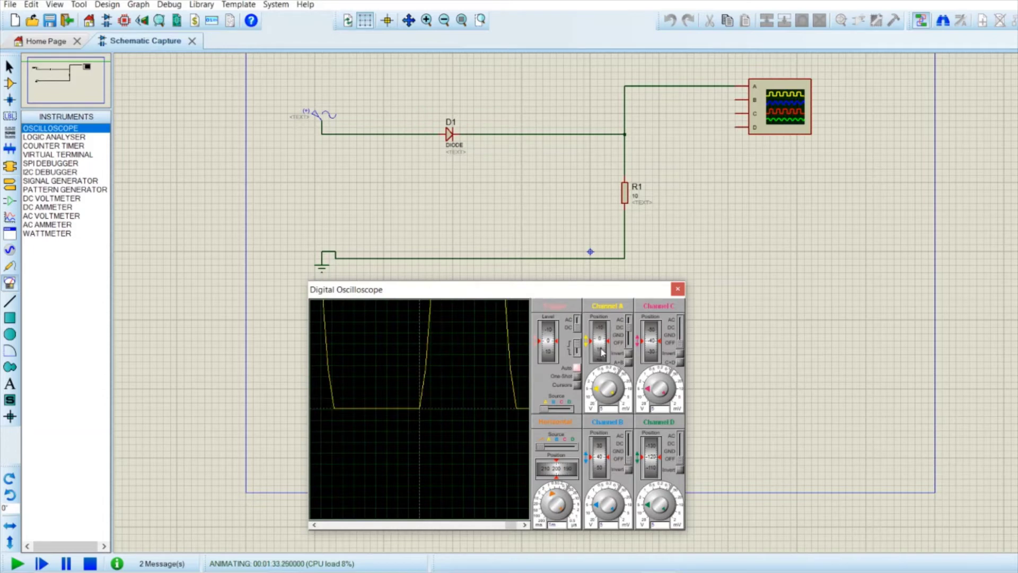
pyautogui.scroll(-1, 603, 351)
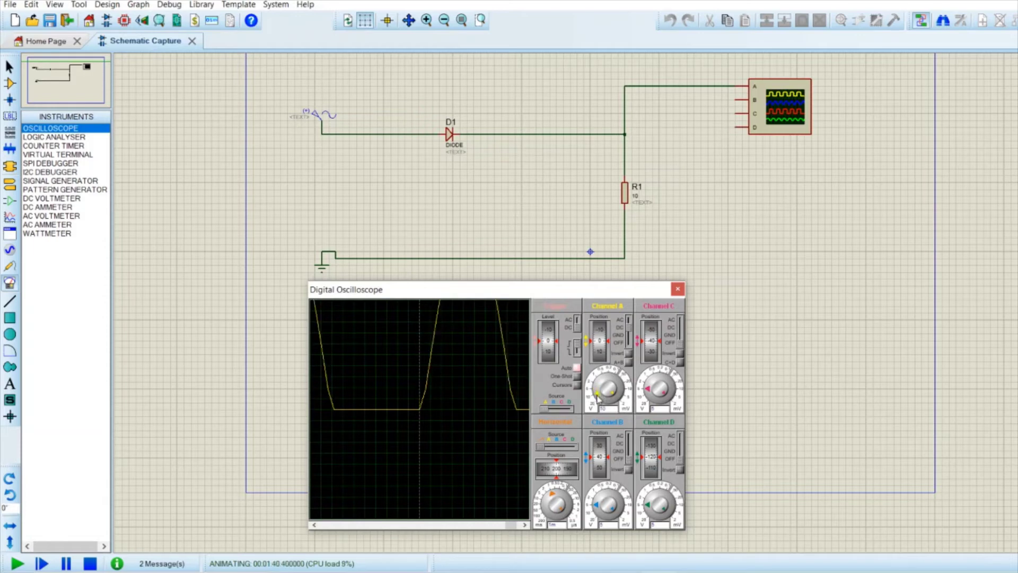
# Set channel A's scale to 20 V per division and the horizontal time base to 2 ms per division.
pyautogui.click(600, 399)
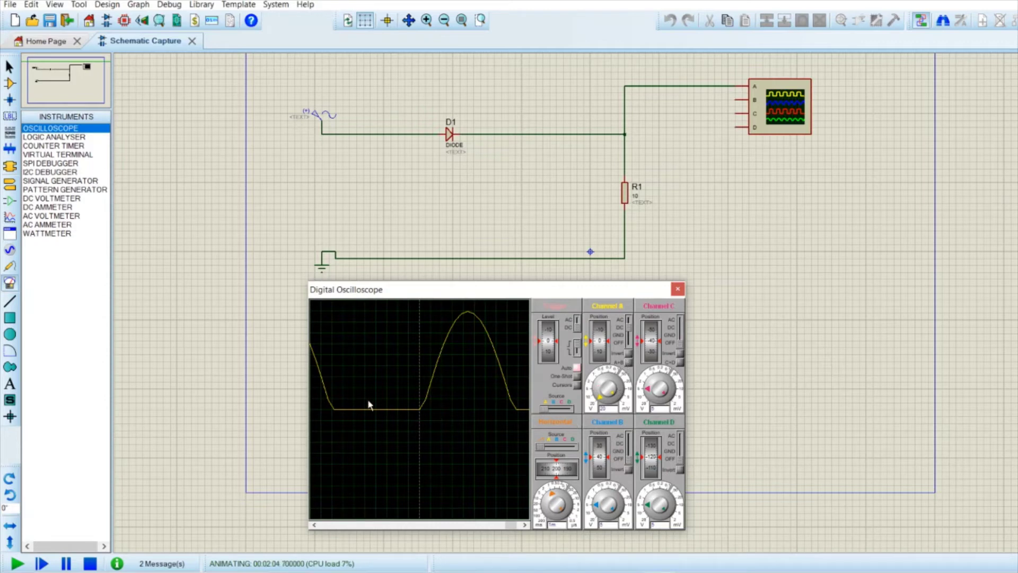
pyautogui.click(550, 494)
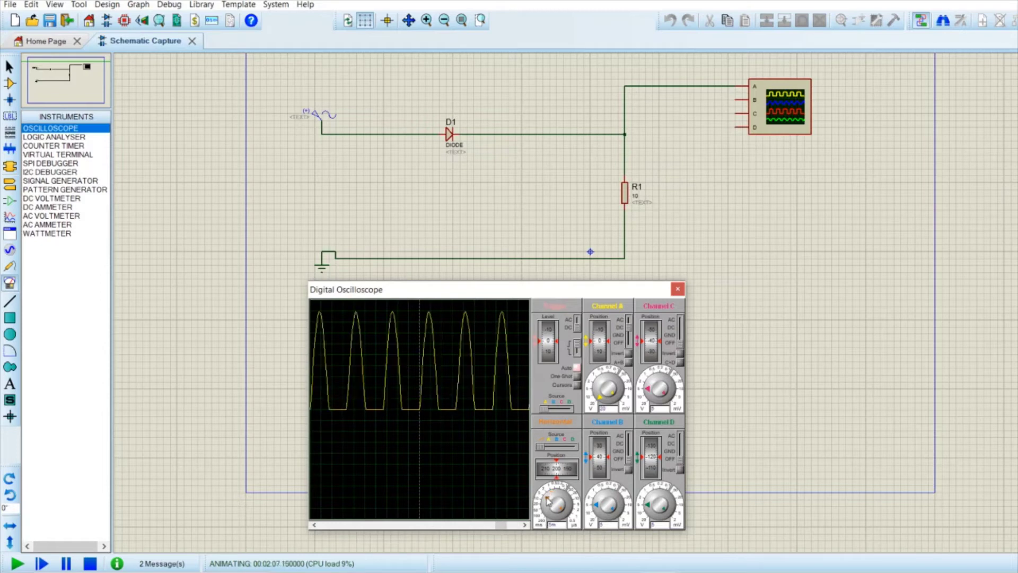
pyautogui.click(549, 495)
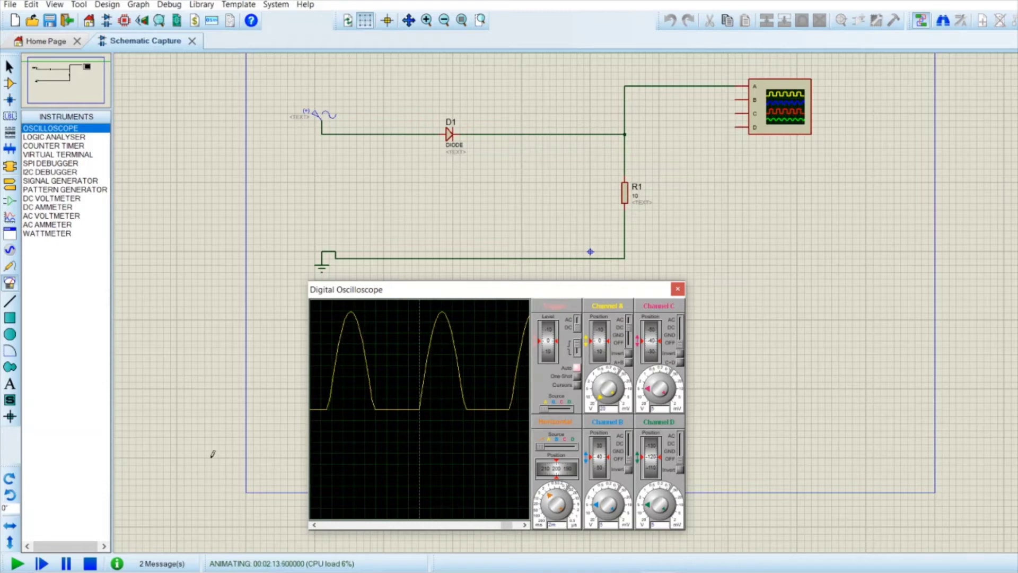
# Invert channel A with the simulation paused, resume it to view the inverted waveform, and stop the simulation.
pyautogui.click(65, 563)
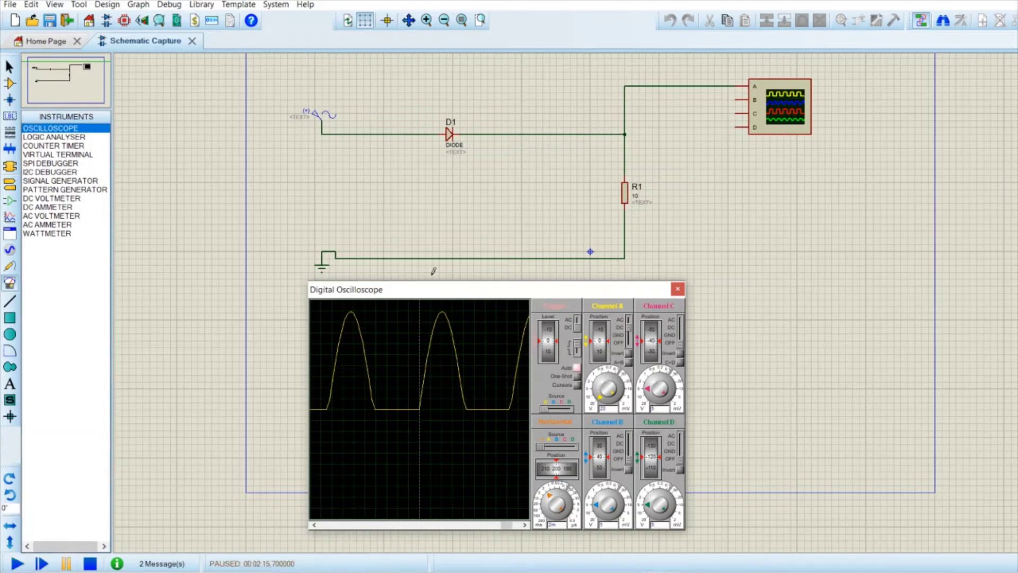
pyautogui.click(628, 353)
pyautogui.click(17, 563)
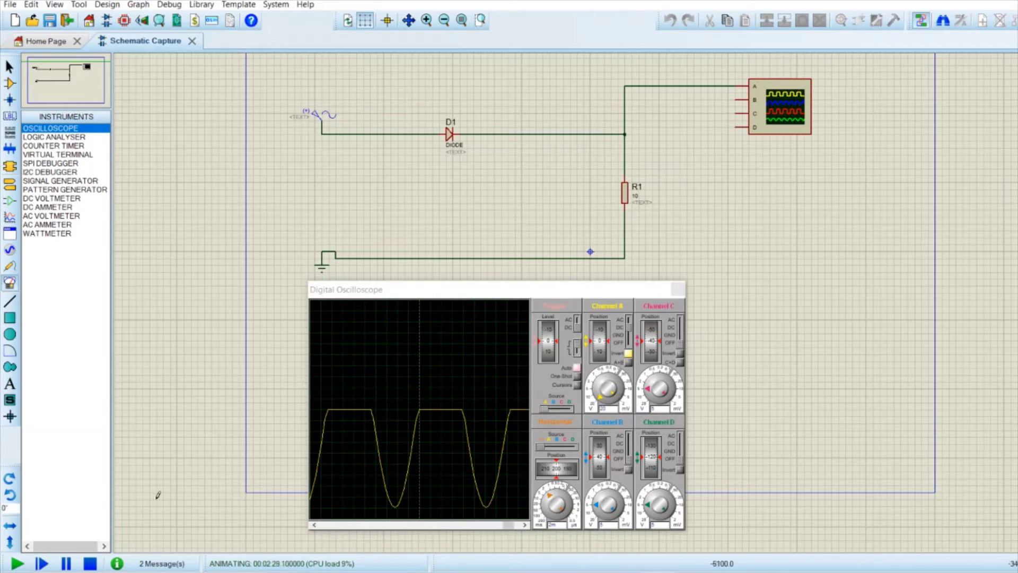
pyautogui.click(91, 562)
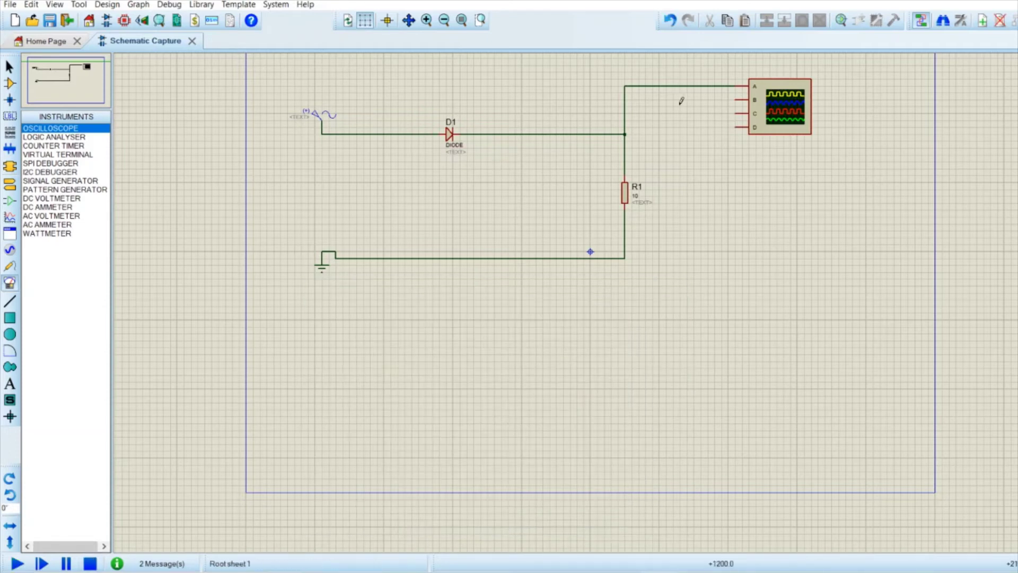
# Wire oscilloscope channel B to the node between the generator and diode, channel C to channel B's wire, and channel D to channel A's wire.
pyautogui.click(738, 98)
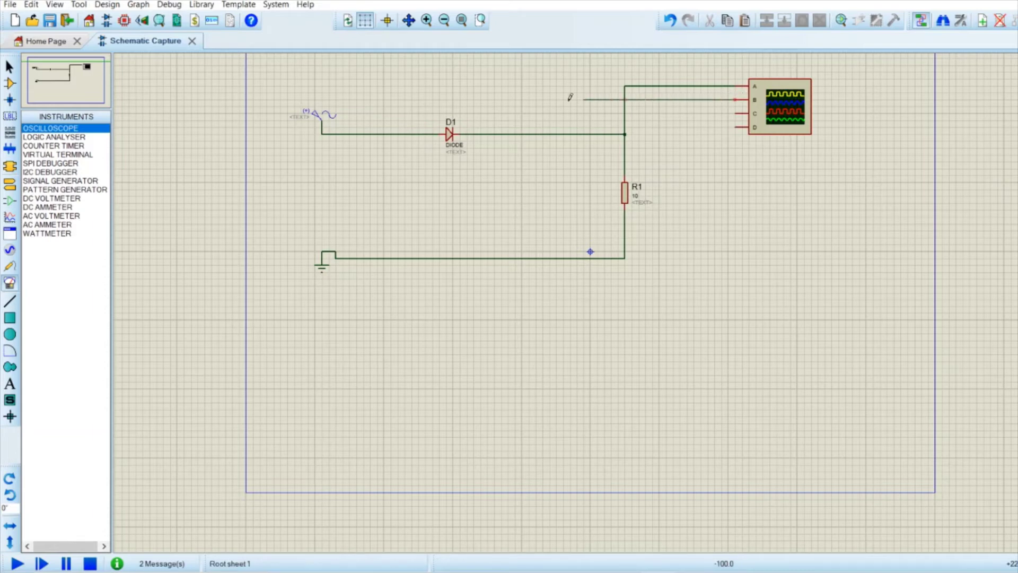
pyautogui.click(364, 134)
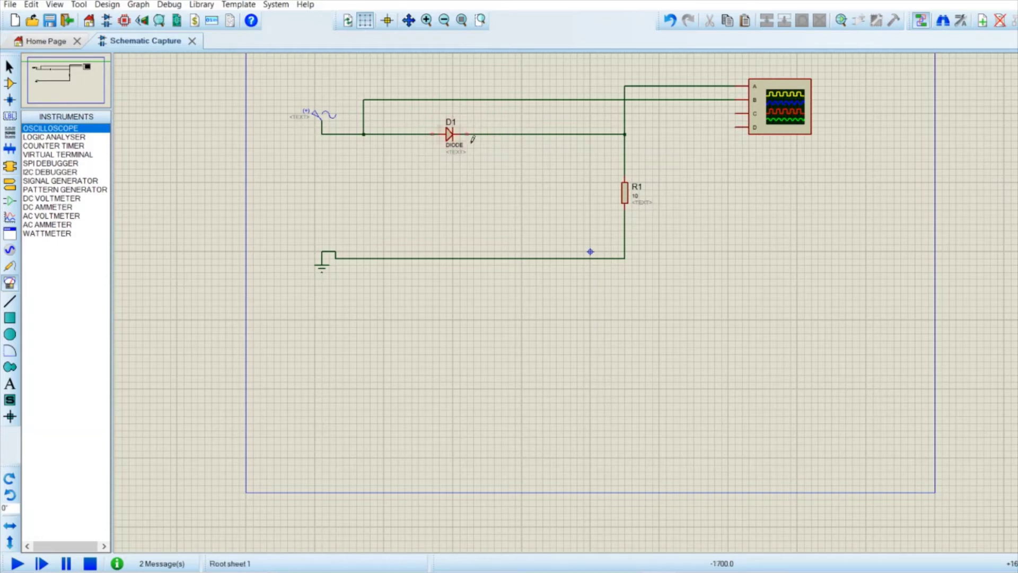
pyautogui.click(737, 112)
pyautogui.click(694, 98)
pyautogui.click(737, 127)
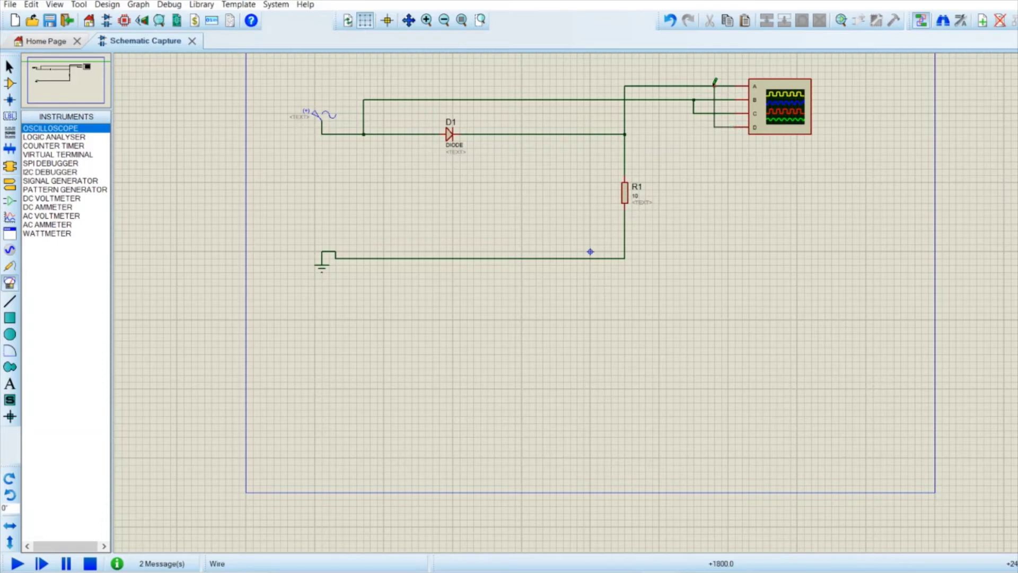
pyautogui.click(715, 85)
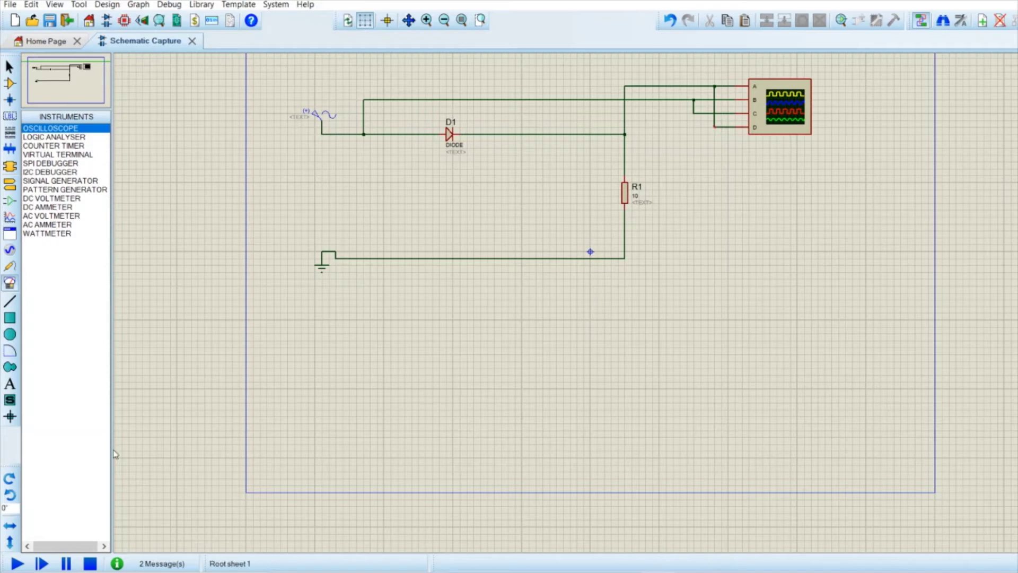
# Run the simulation, move the Digital Oscilloscope window up over the circuit, and switch channel A off and channel B to DC coupling.
pyautogui.click(17, 563)
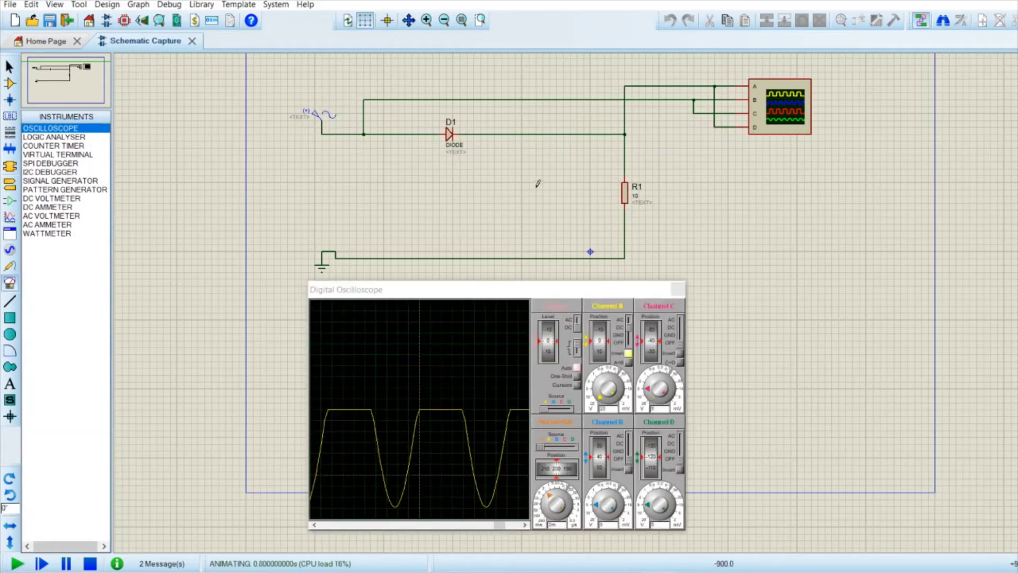
pyautogui.moveTo(527, 289); pyautogui.dragTo(509, 143)
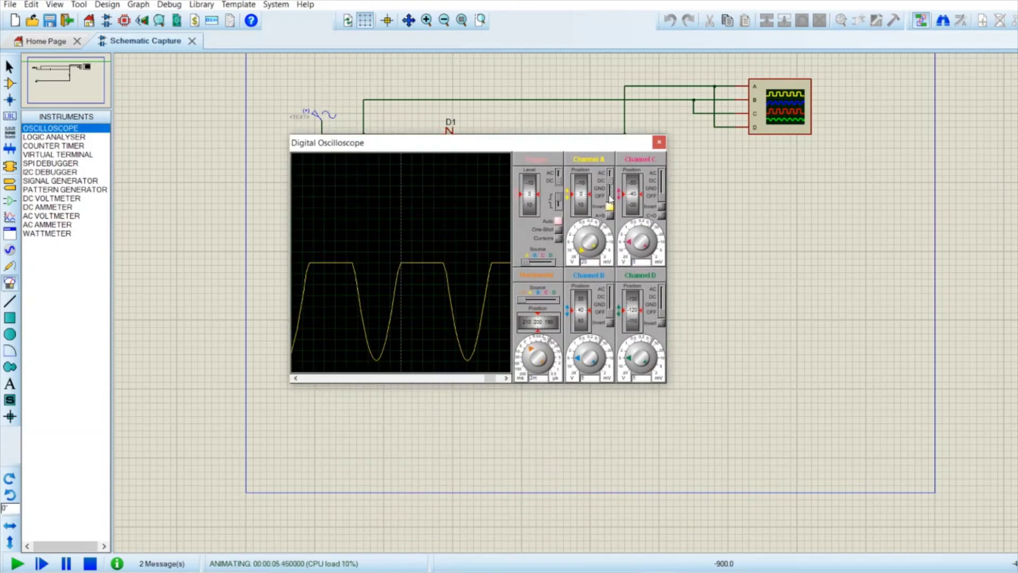
pyautogui.click(610, 197)
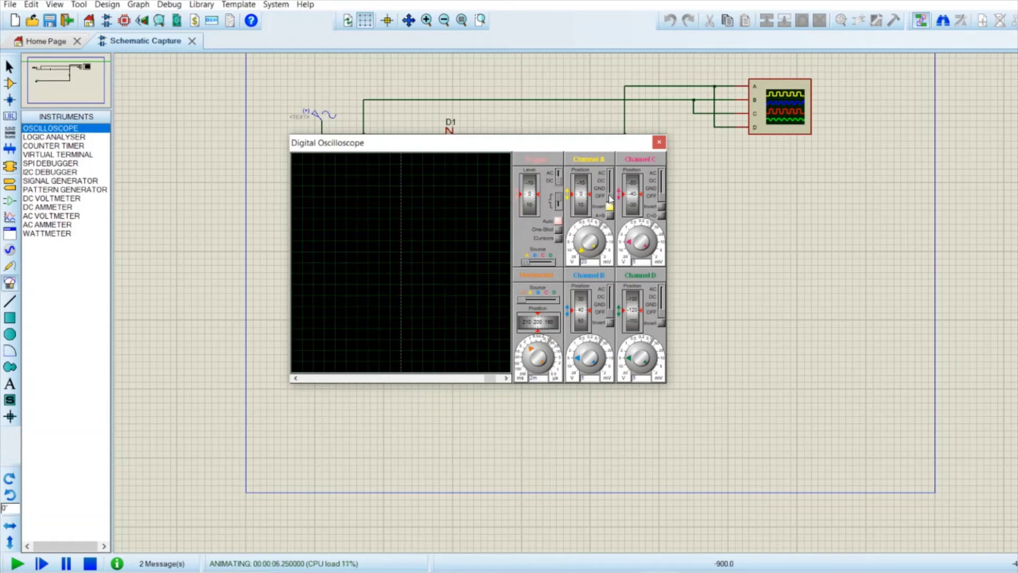
pyautogui.click(608, 296)
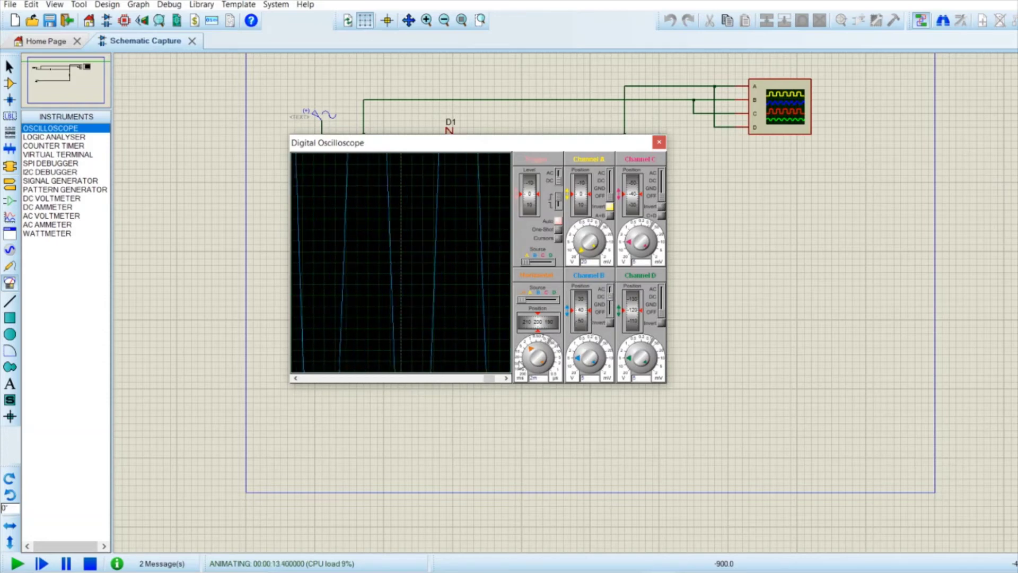
# Set the horizontal time base to 1 ms per division and channel B's scale to 20 V per division.
pyautogui.click(535, 357)
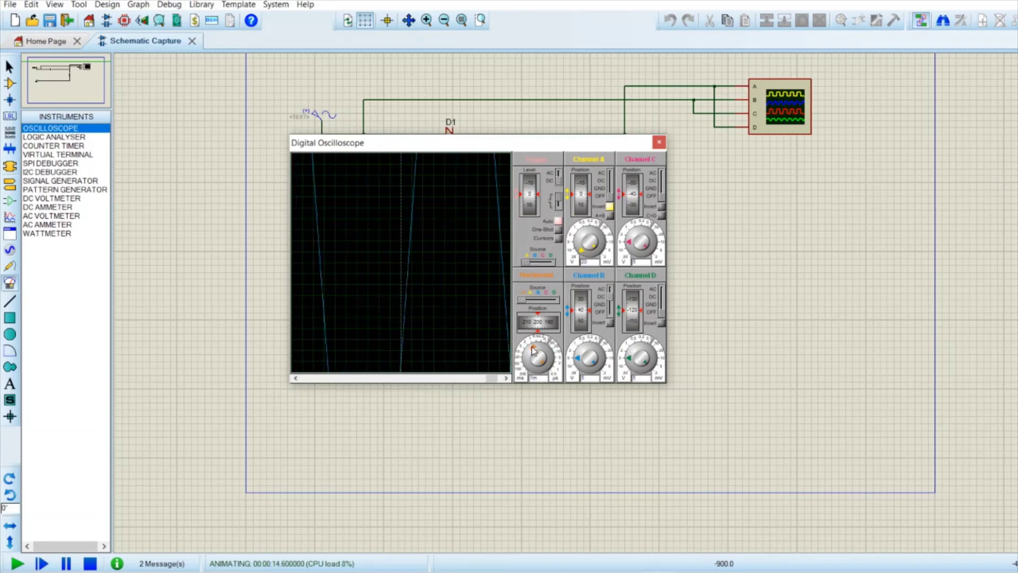
pyautogui.click(579, 361)
pyautogui.click(579, 362)
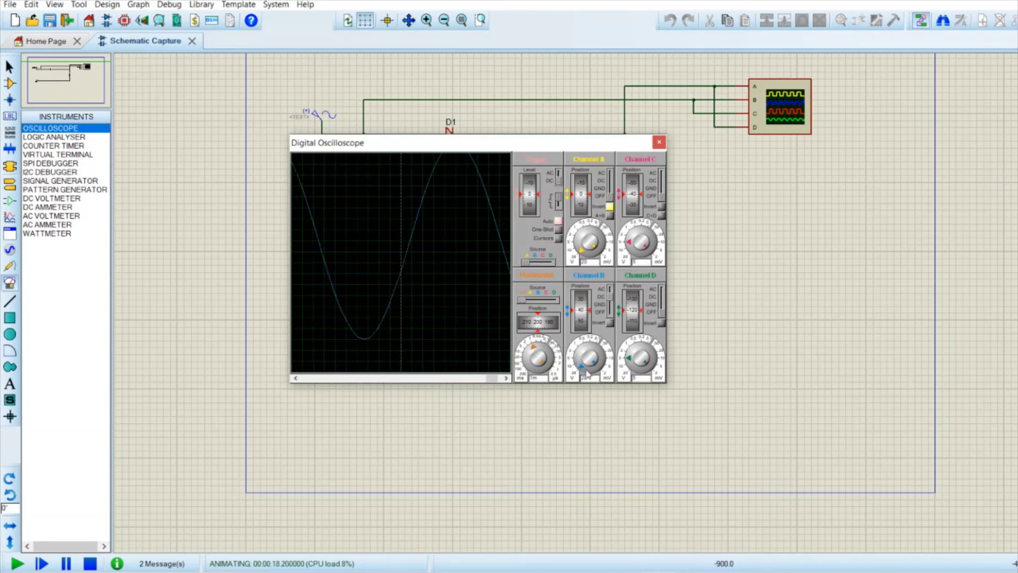
pyautogui.click(580, 362)
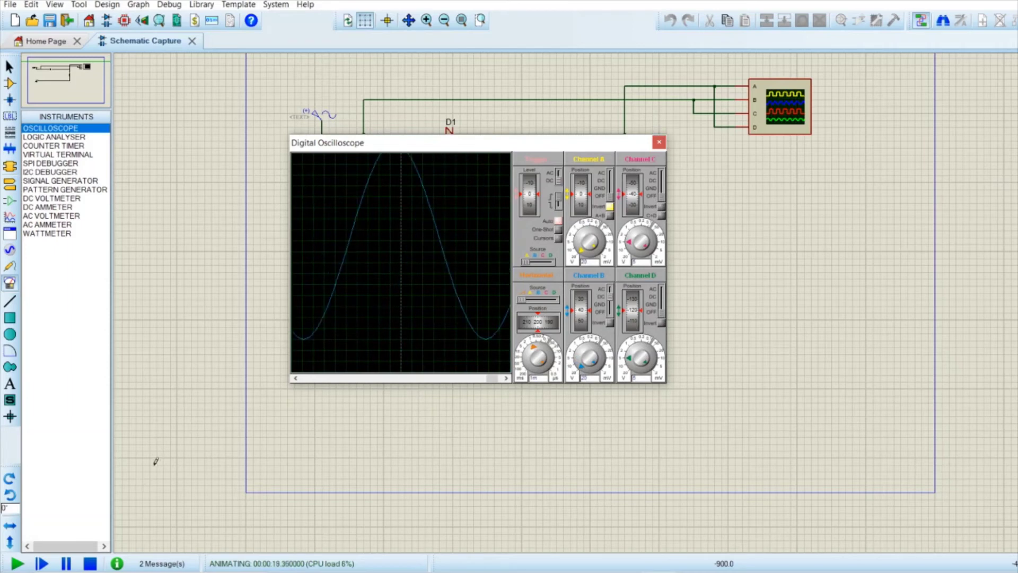
# Pause the simulation, set the time base to 2 ms per division, and shift channel B's trace horizontally and to vertical position 0.
pyautogui.click(67, 562)
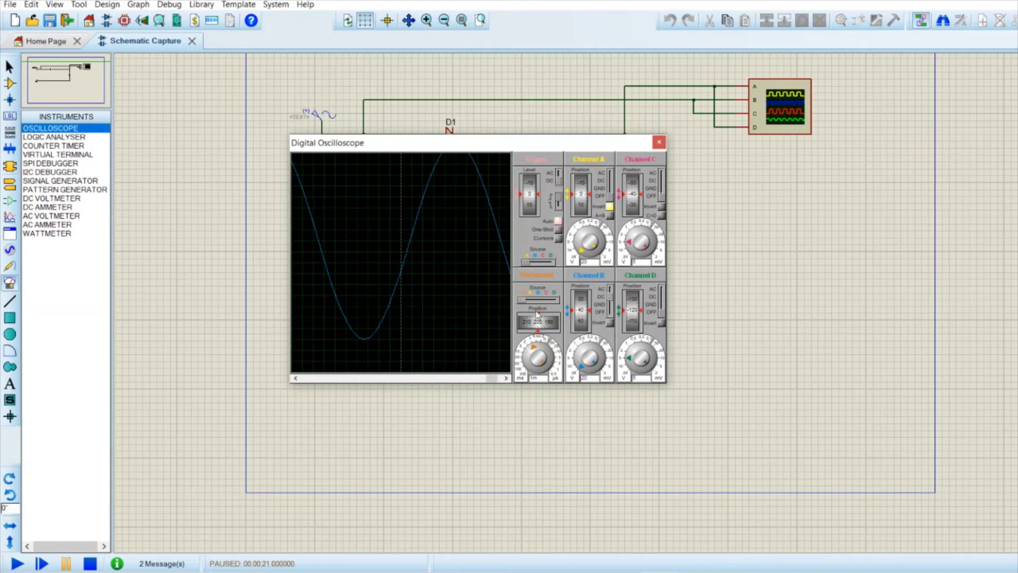
pyautogui.click(531, 350)
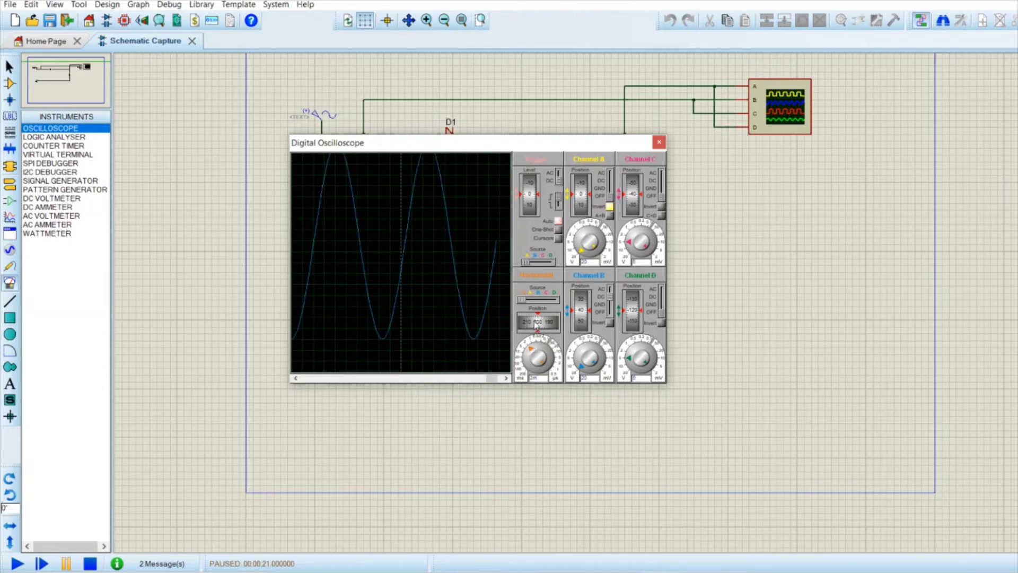
pyautogui.moveTo(538, 325); pyautogui.dragTo(557, 324)
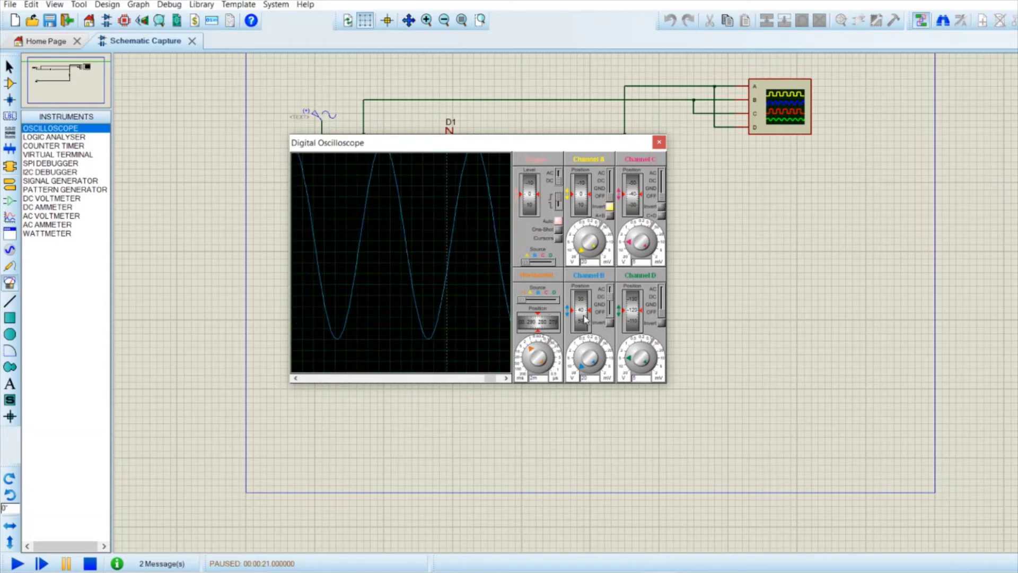
pyautogui.moveTo(584, 313); pyautogui.dragTo(585, 323)
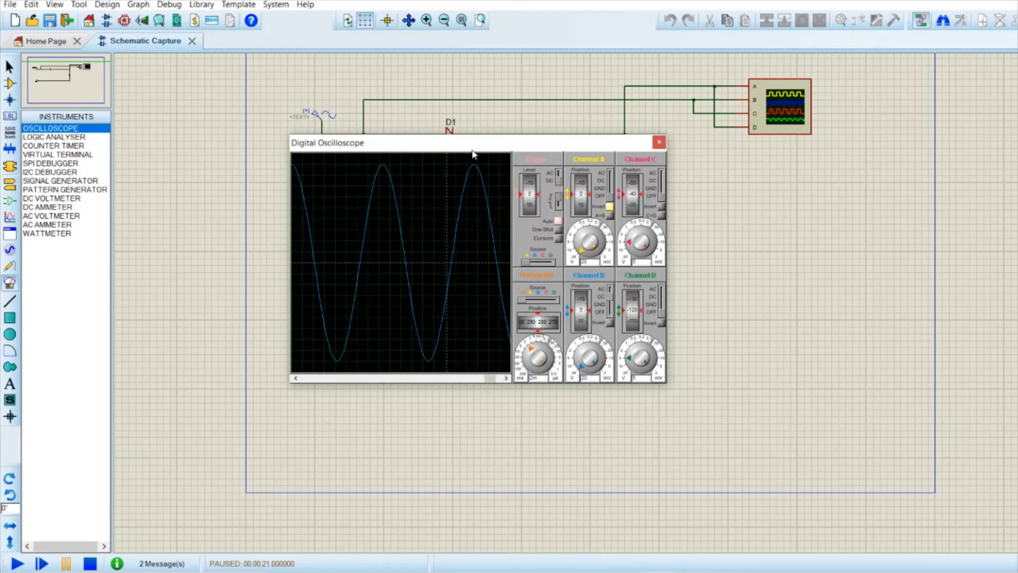
# Move the Digital Oscilloscope window below the circuit, turn channel B off, and turn channels C and D on.
pyautogui.moveTo(473, 152); pyautogui.dragTo(642, 301)
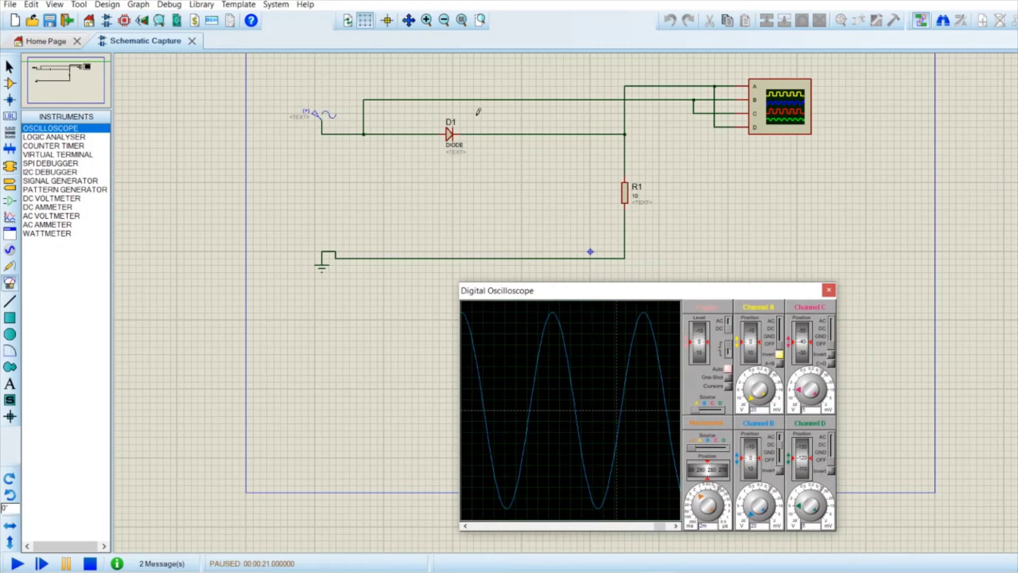
pyautogui.moveTo(687, 291); pyautogui.dragTo(529, 284)
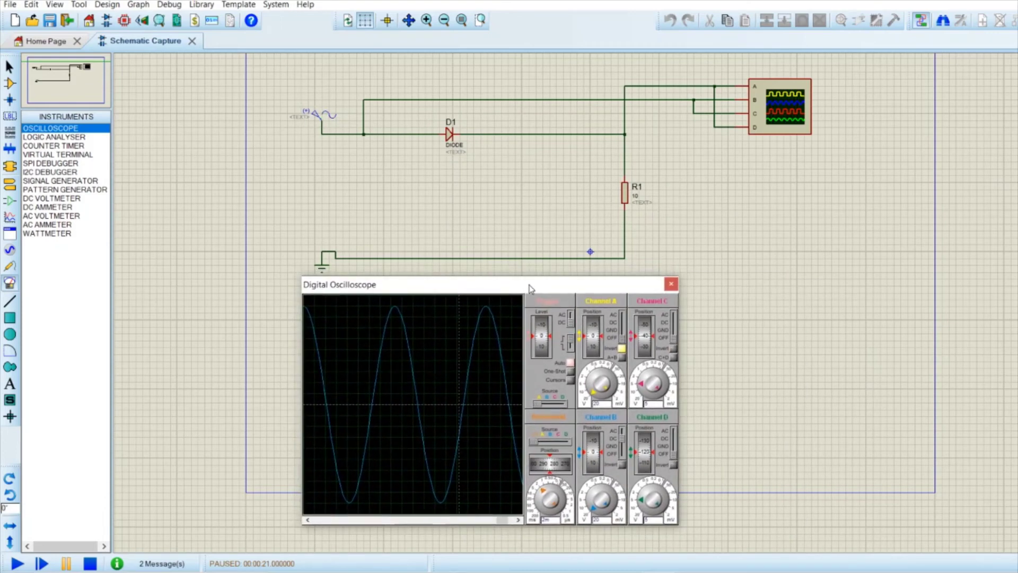
pyautogui.click(623, 454)
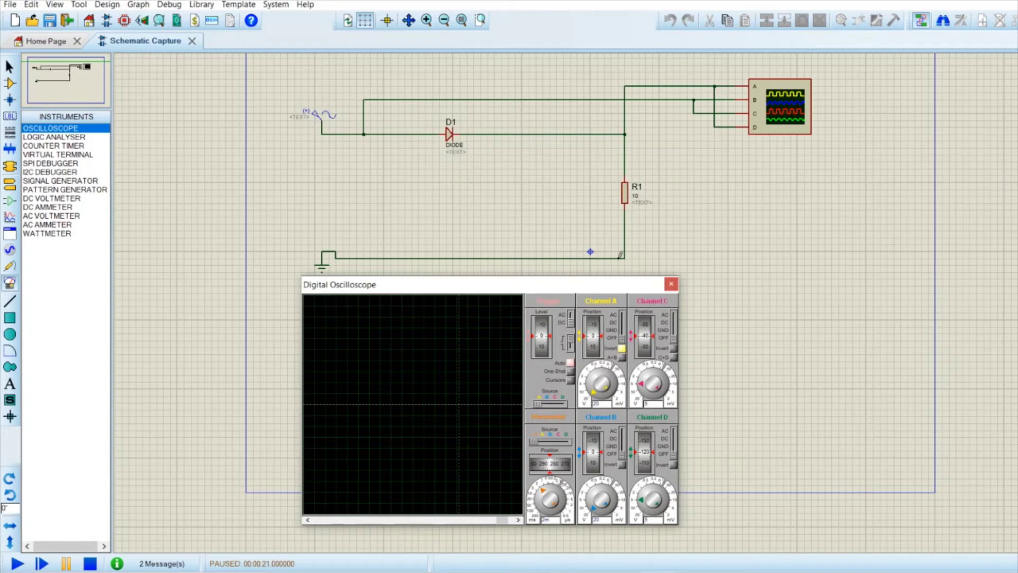
pyautogui.click(674, 331)
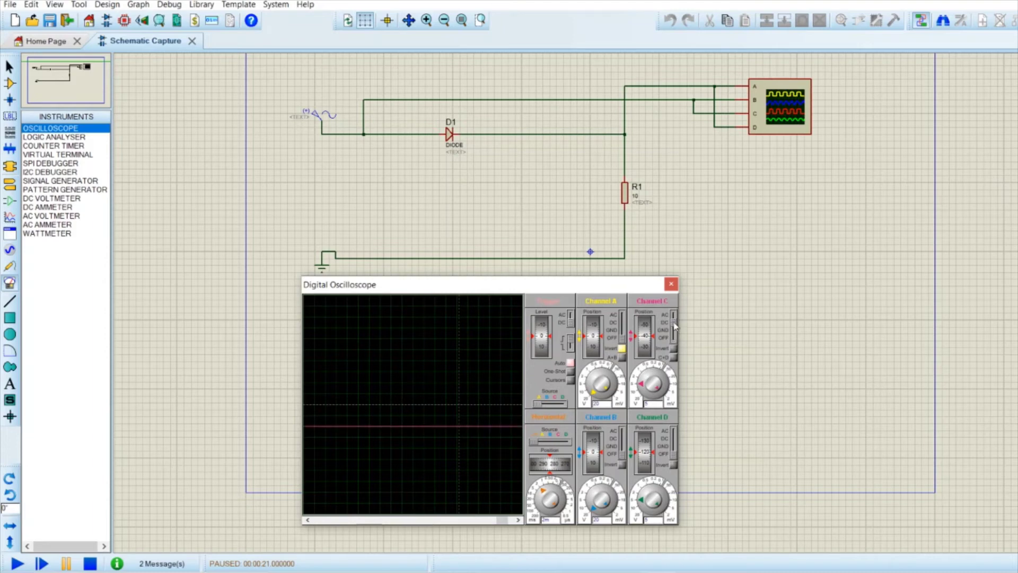
pyautogui.click(676, 442)
pyautogui.moveTo(611, 289); pyautogui.dragTo(611, 280)
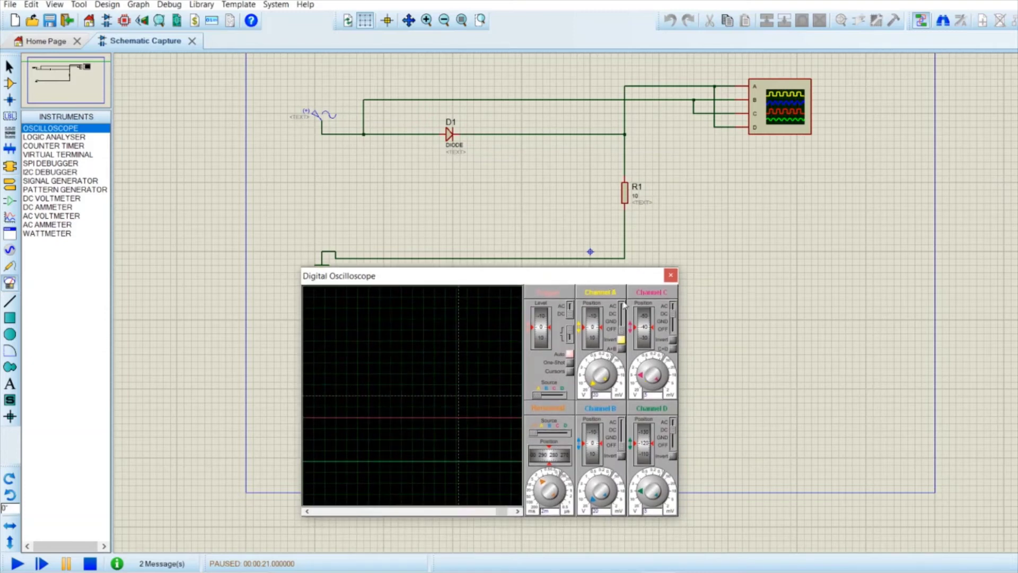
# Enable the C+D sum on channel C and Invert on channel D, and run the simulation briefly before pausing it.
pyautogui.click(673, 349)
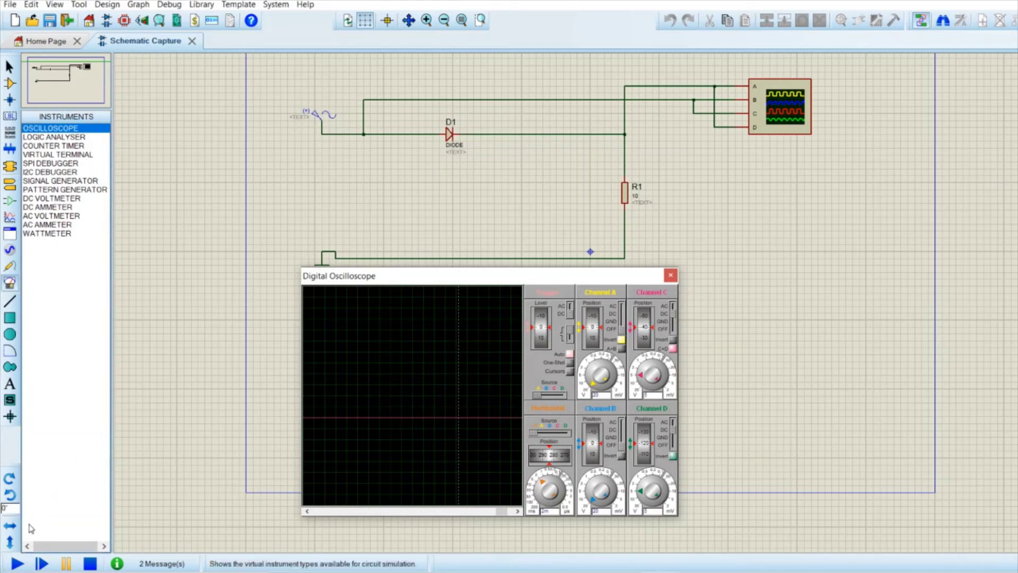
pyautogui.click(18, 564)
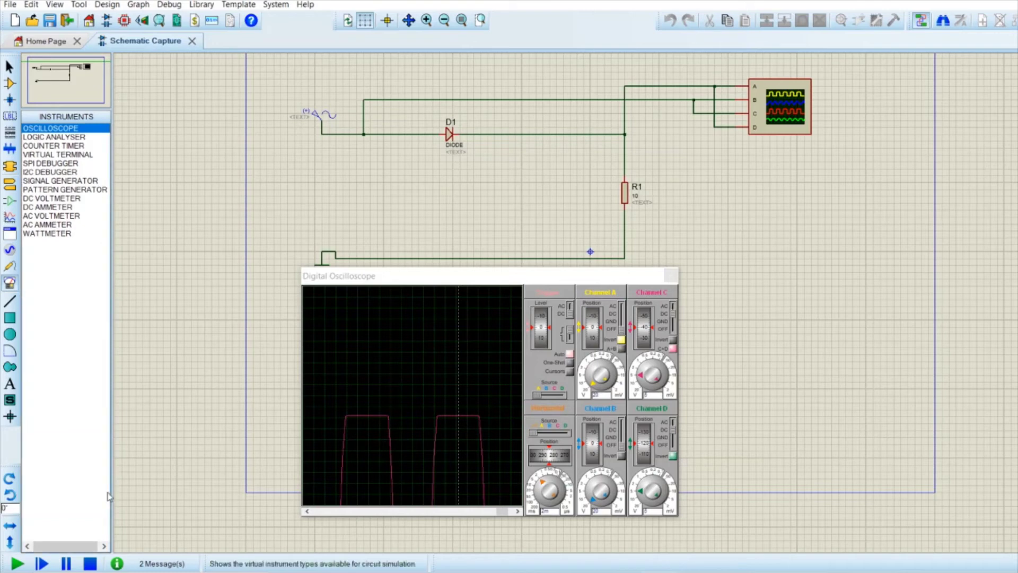
pyautogui.click(65, 564)
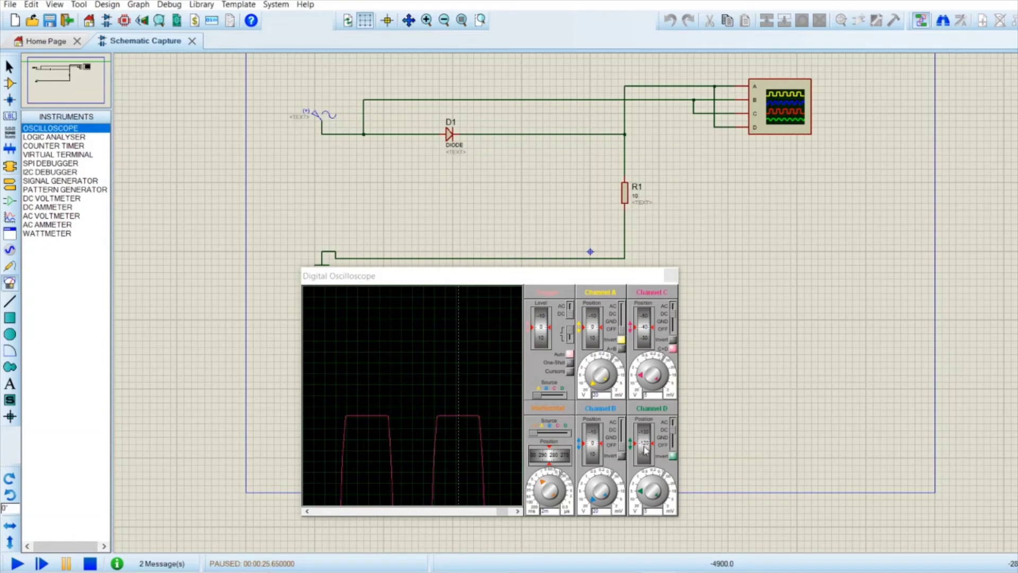
# Lower channel D's vertical position, and set channel C's position to 0 and its scale to 20 V per division.
pyautogui.scroll(-3, 645, 450)
pyautogui.click(646, 445)
pyautogui.moveTo(647, 445); pyautogui.dragTo(647, 452)
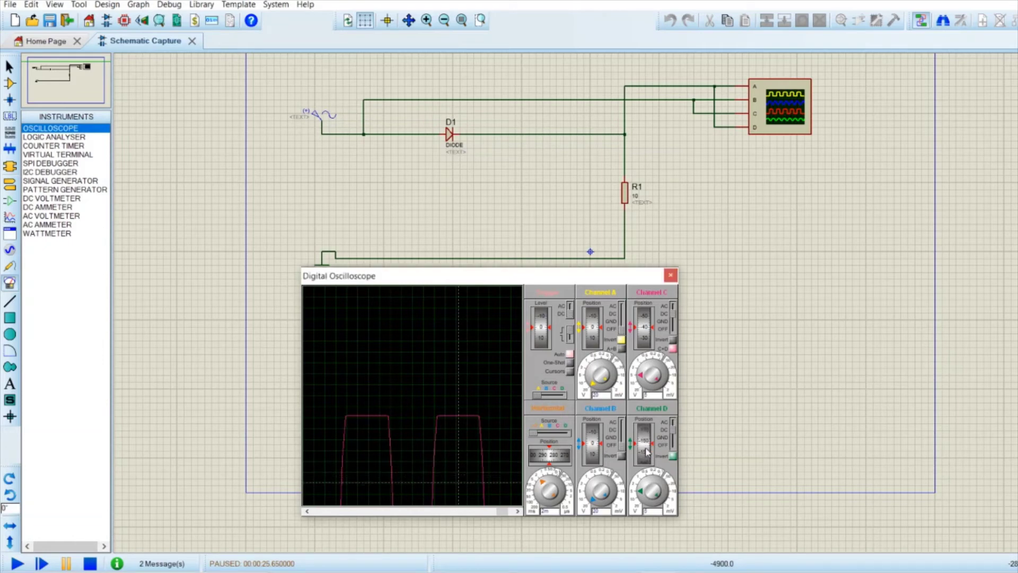
pyautogui.scroll(-4, 647, 325)
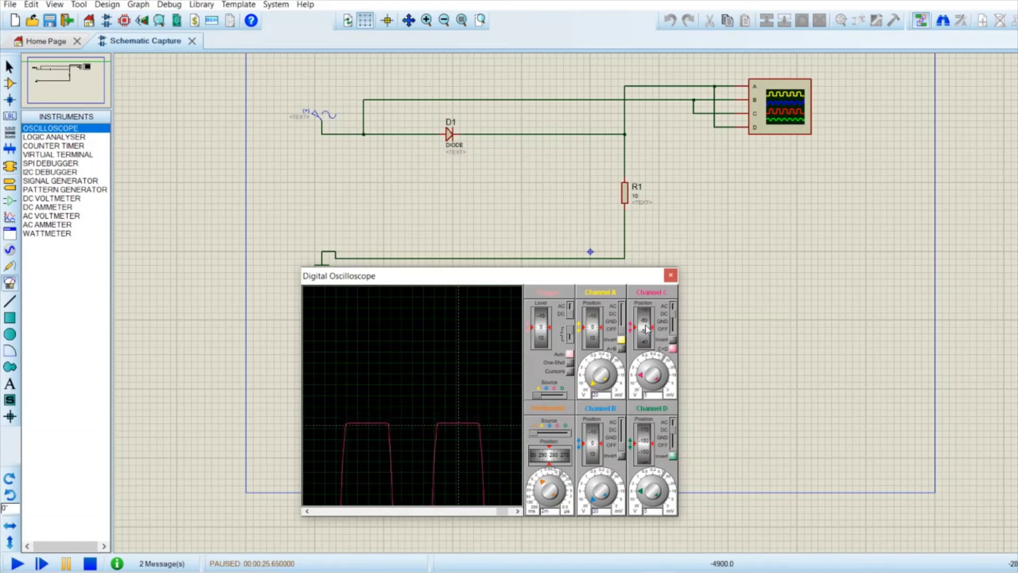
pyautogui.scroll(4, 646, 325)
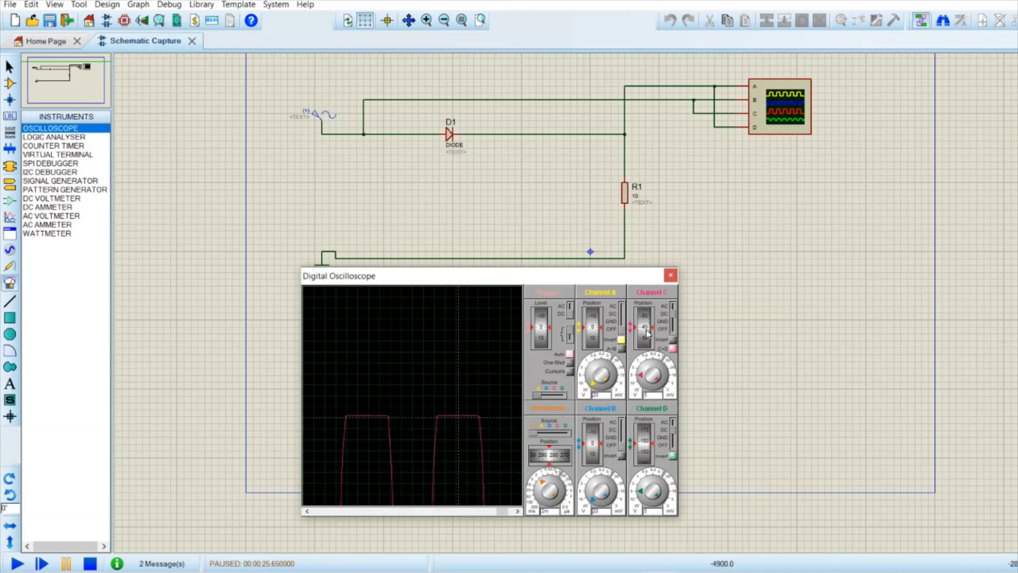
pyautogui.scroll(2, 648, 329)
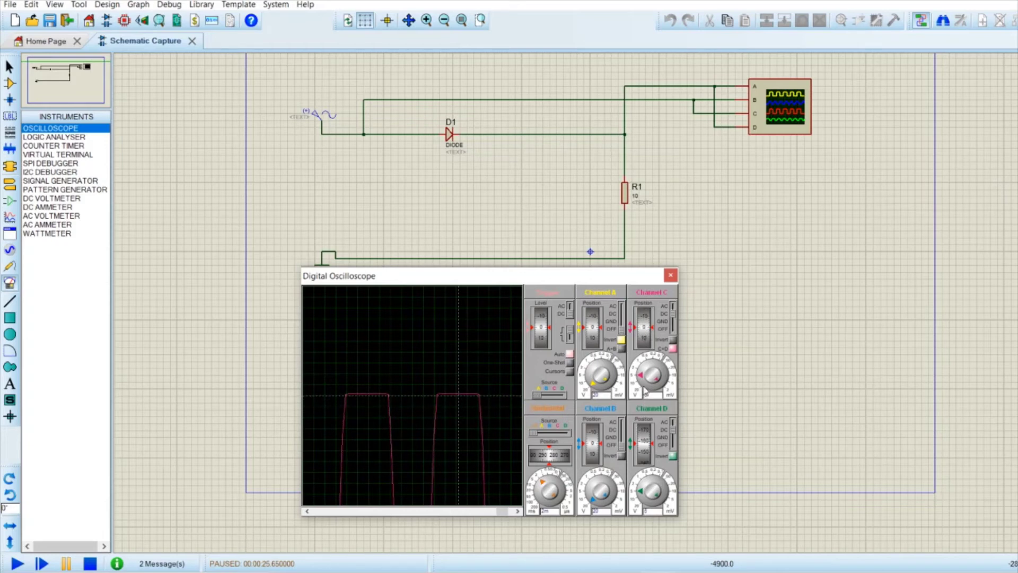
pyautogui.scroll(-1, 645, 391)
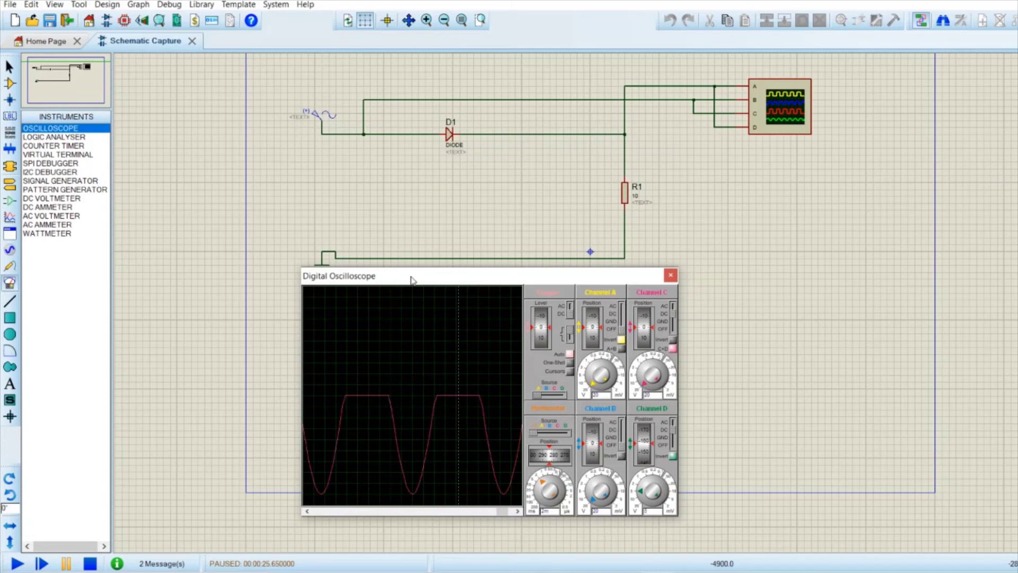
# Move the Digital Oscilloscope window clear of the ground symbol and stop the simulation.
pyautogui.moveTo(411, 276); pyautogui.dragTo(455, 288)
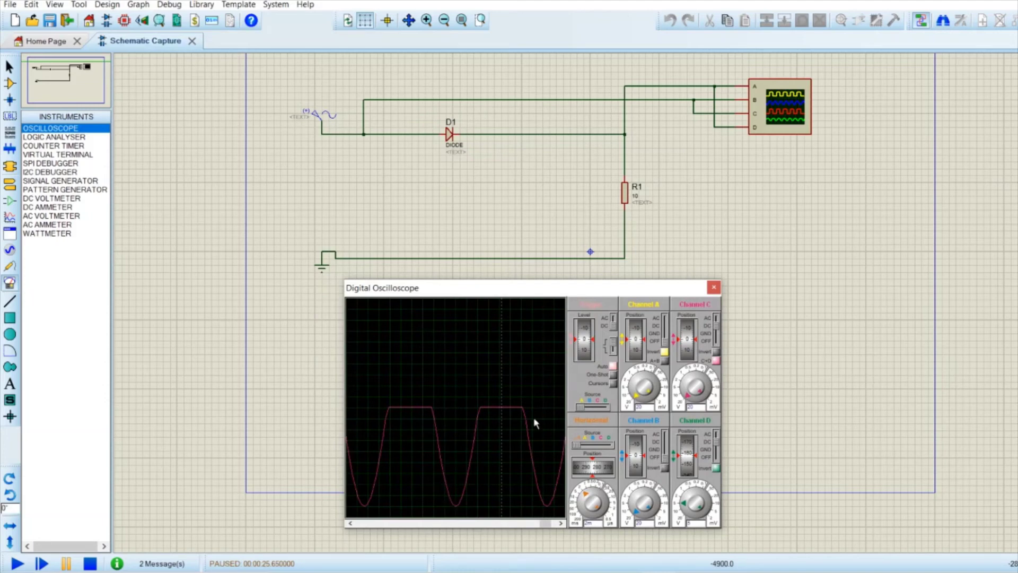
pyautogui.click(293, 414)
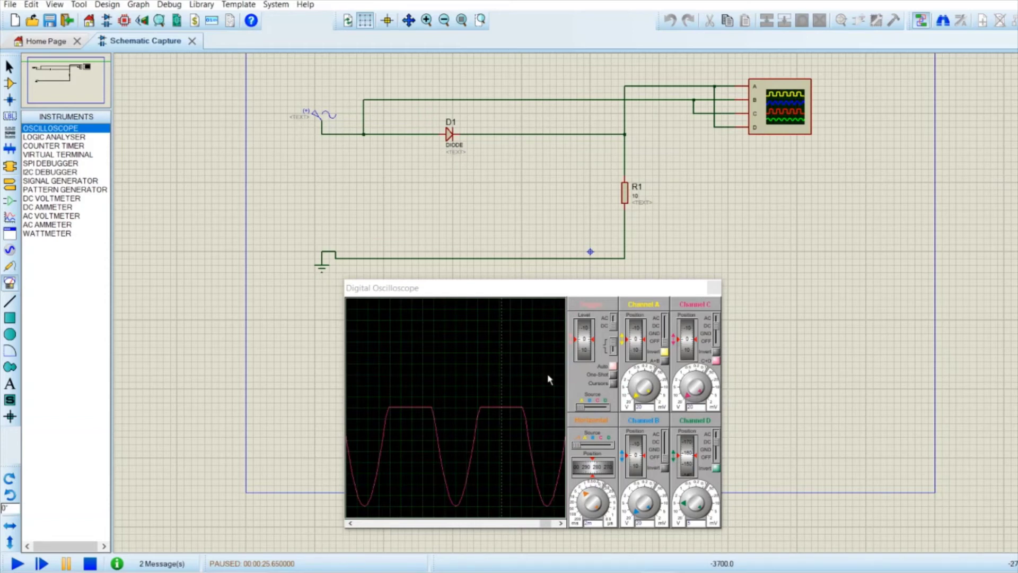
pyautogui.click(89, 563)
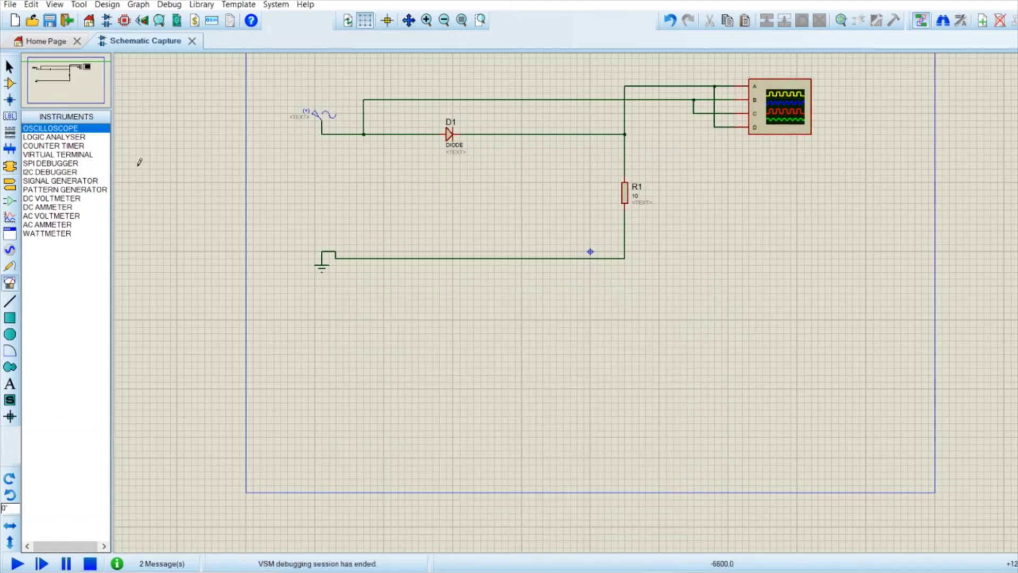
# Delete the oscilloscope together with all of its channel wires, leaving the rectifier circuit in place.
pyautogui.click(9, 66)
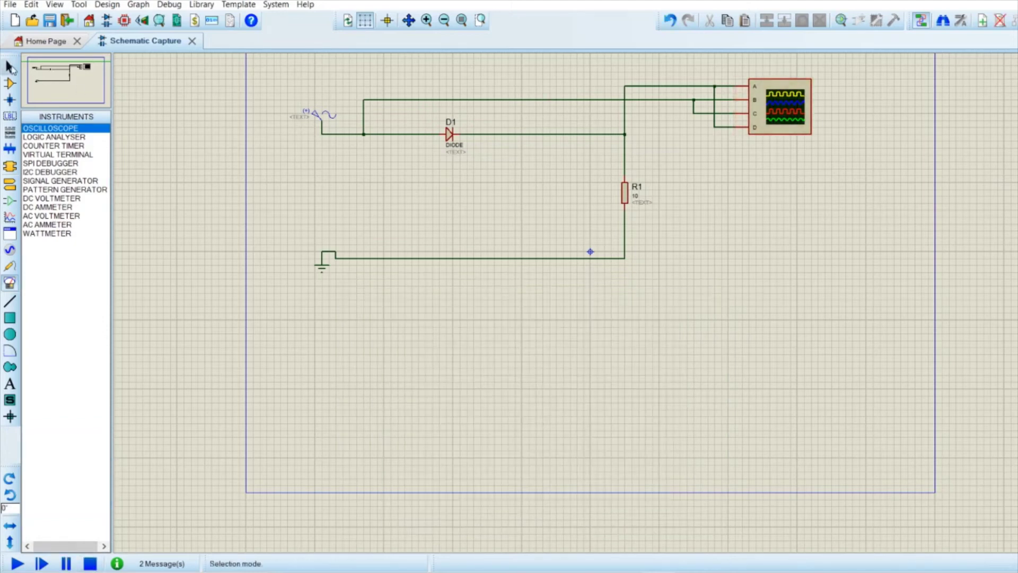
pyautogui.moveTo(846, 154); pyautogui.dragTo(640, 62)
pyautogui.press('Delete')
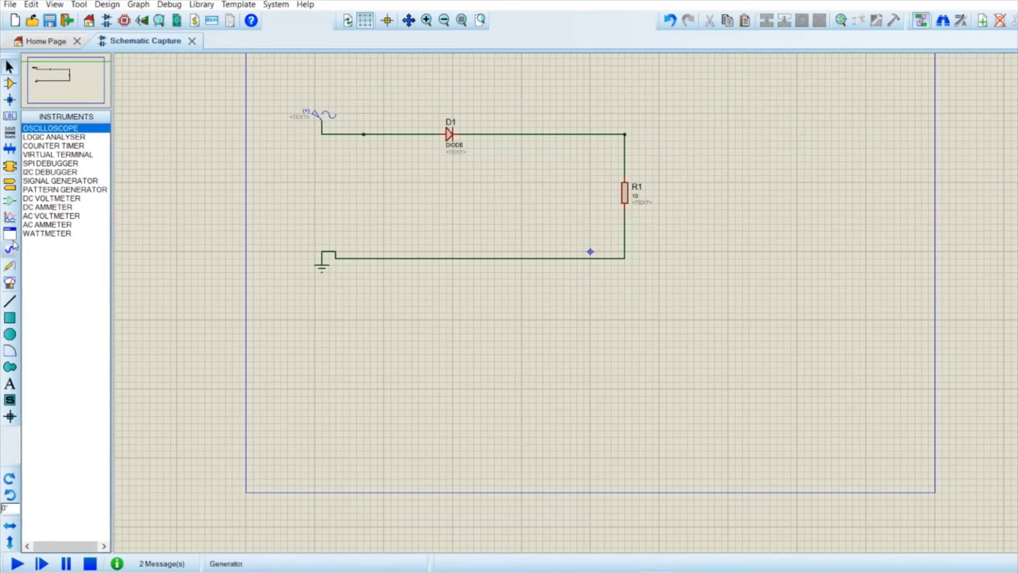
# Place an AC voltmeter before the diode and wire it between the generator line and the ground line.
pyautogui.click(10, 284)
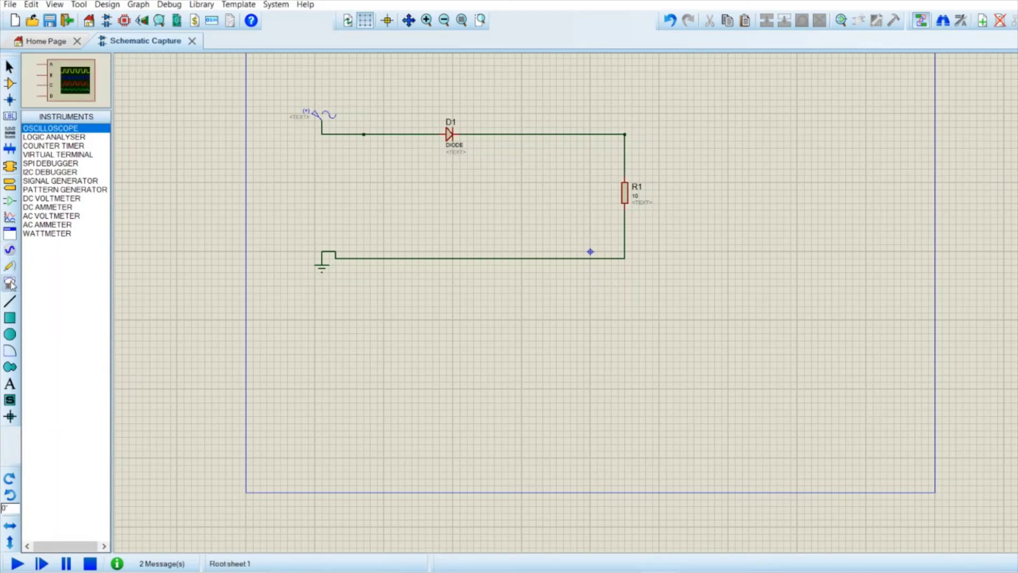
pyautogui.click(55, 218)
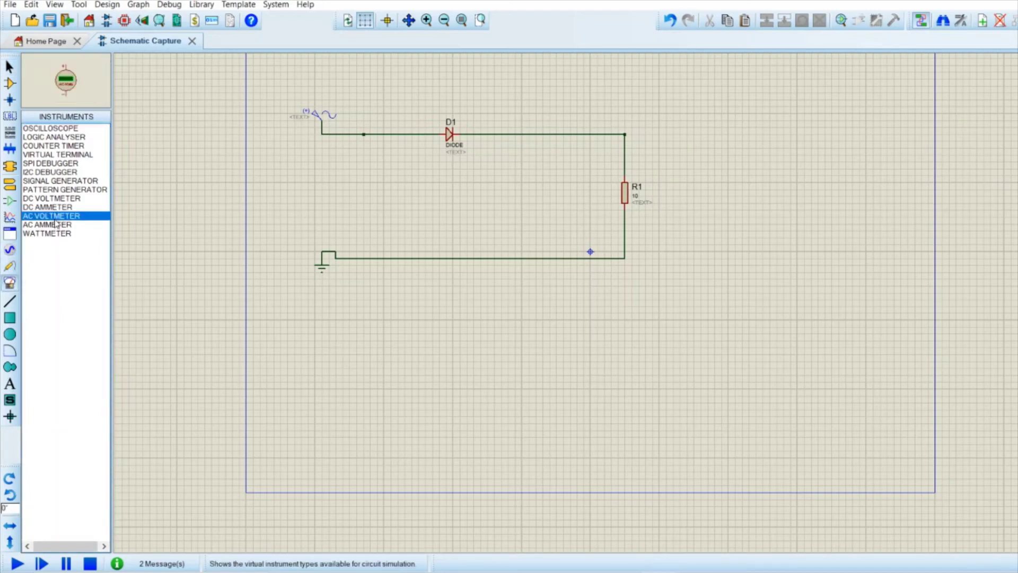
pyautogui.click(404, 200)
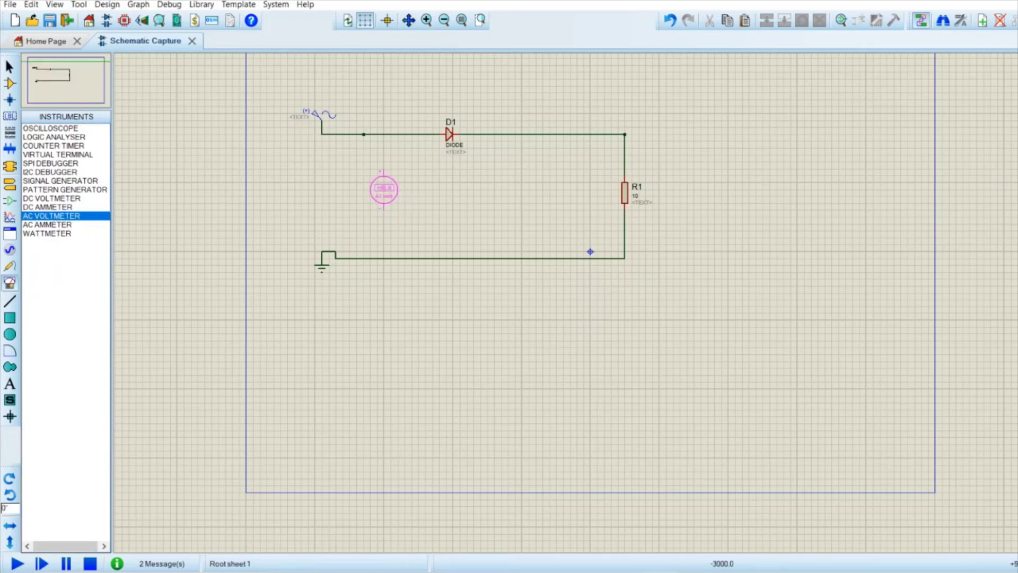
pyautogui.click(384, 189)
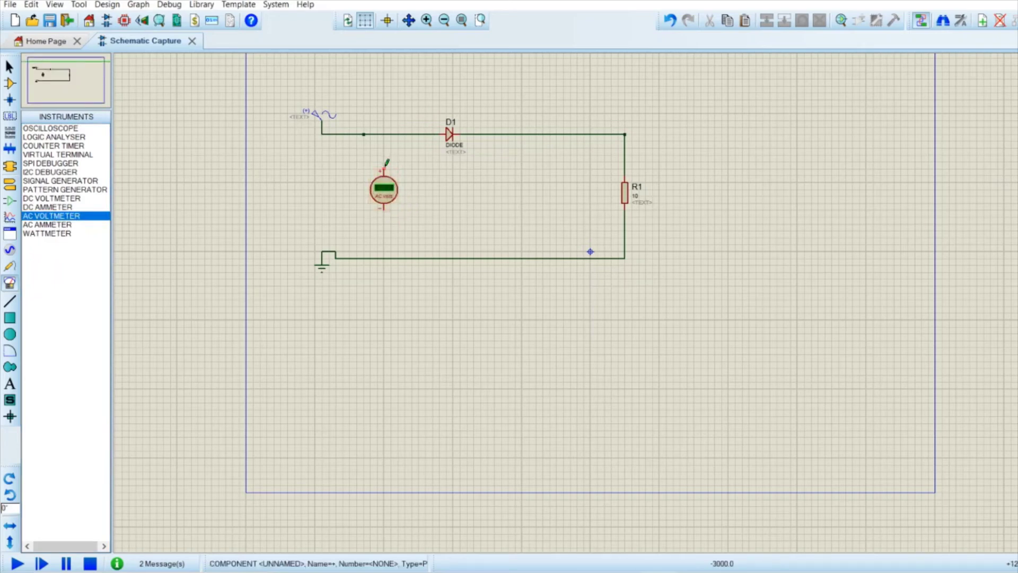
pyautogui.click(385, 167)
pyautogui.click(384, 134)
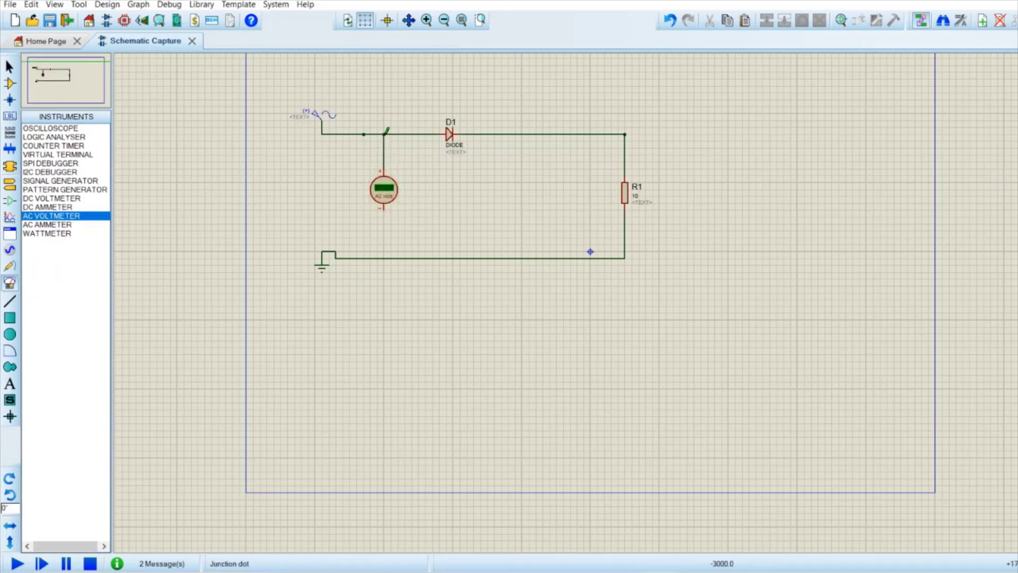
pyautogui.click(384, 208)
pyautogui.click(384, 258)
# Place a second AC voltmeter beside R1 and wire it in parallel with the resistor.
pyautogui.click(503, 214)
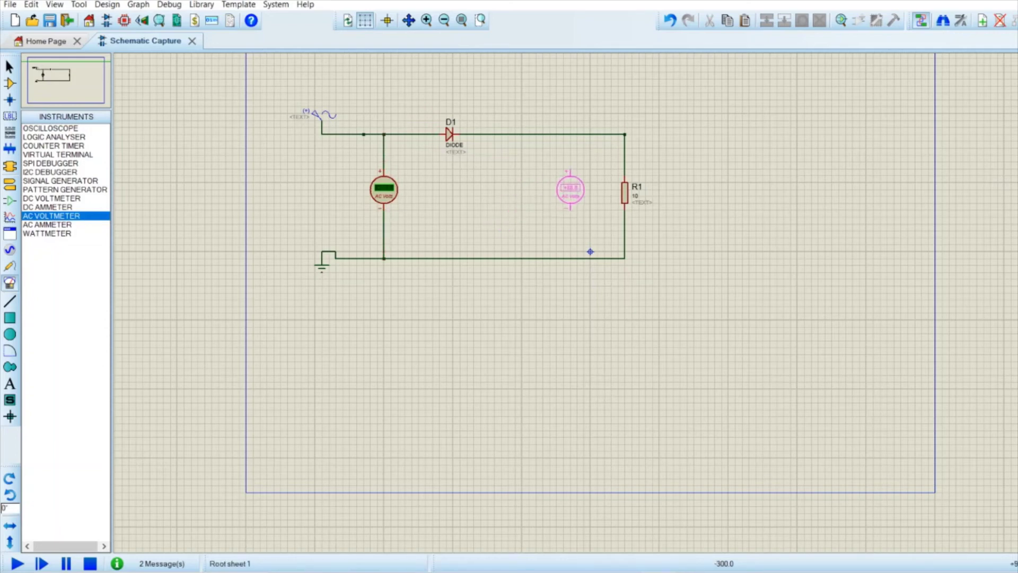
pyautogui.click(577, 190)
pyautogui.click(577, 169)
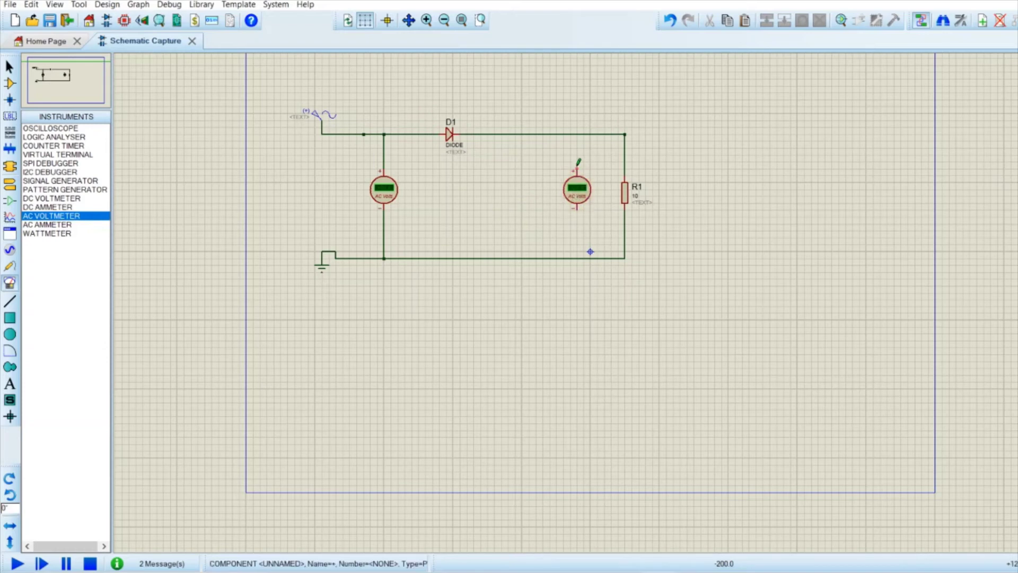
pyautogui.click(577, 134)
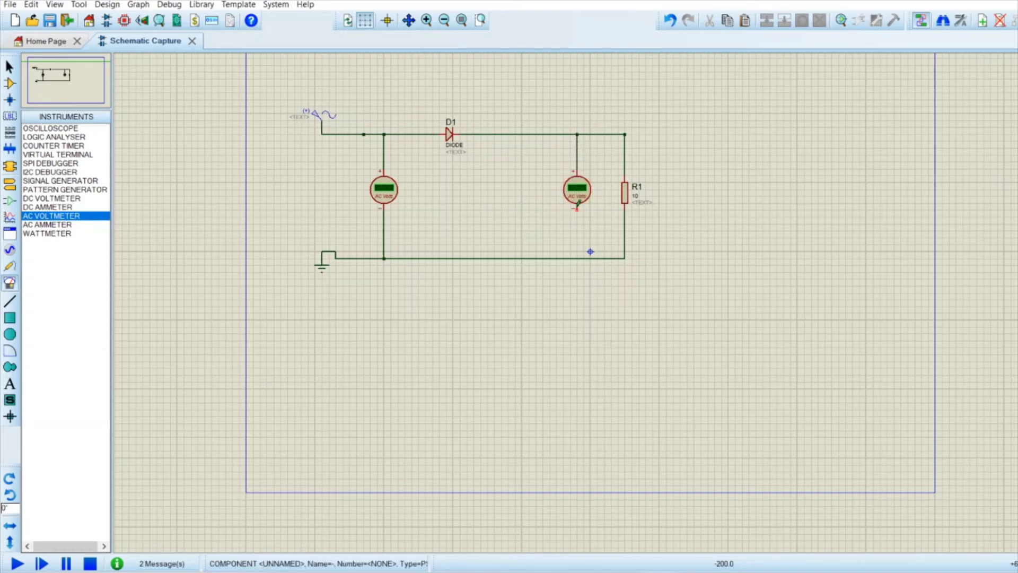
pyautogui.click(578, 207)
pyautogui.click(577, 259)
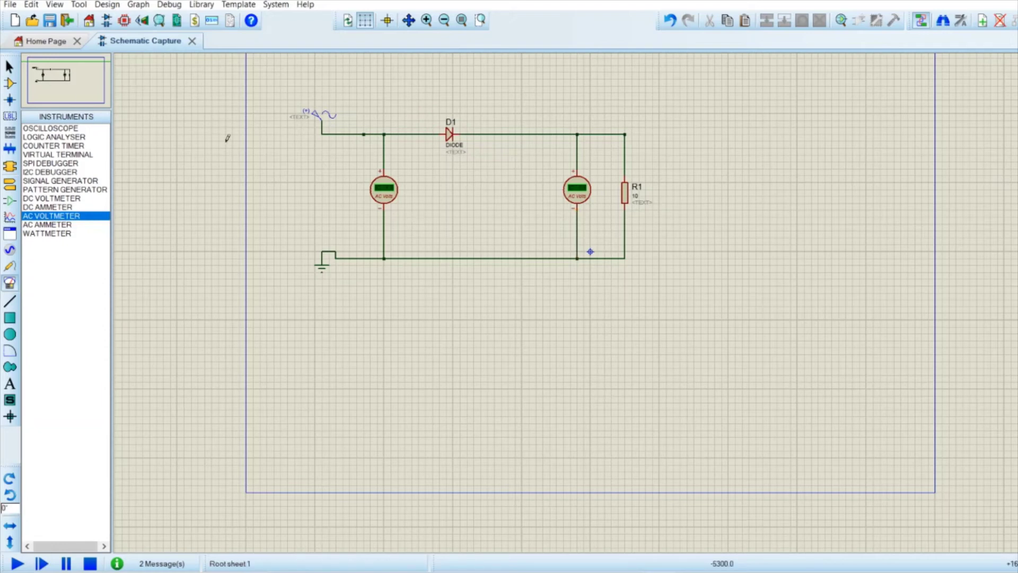
pyautogui.click(60, 200)
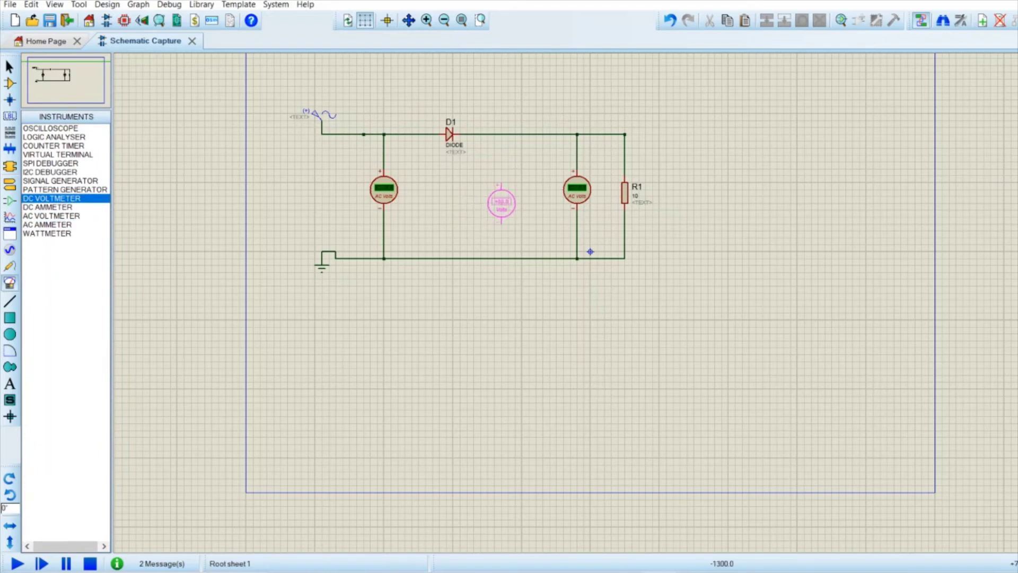
pyautogui.click(501, 204)
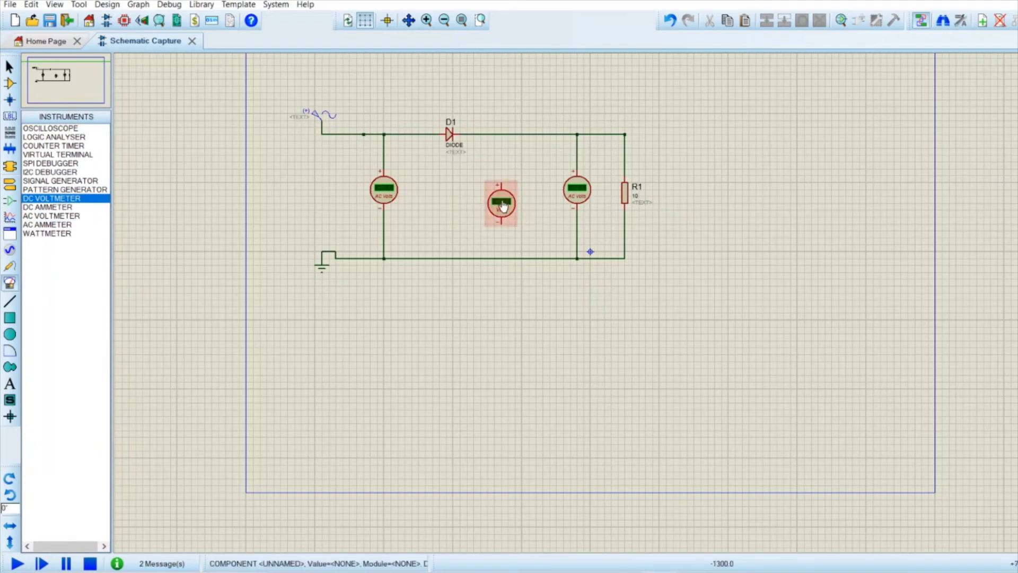
pyautogui.click(503, 206)
pyautogui.press('Delete')
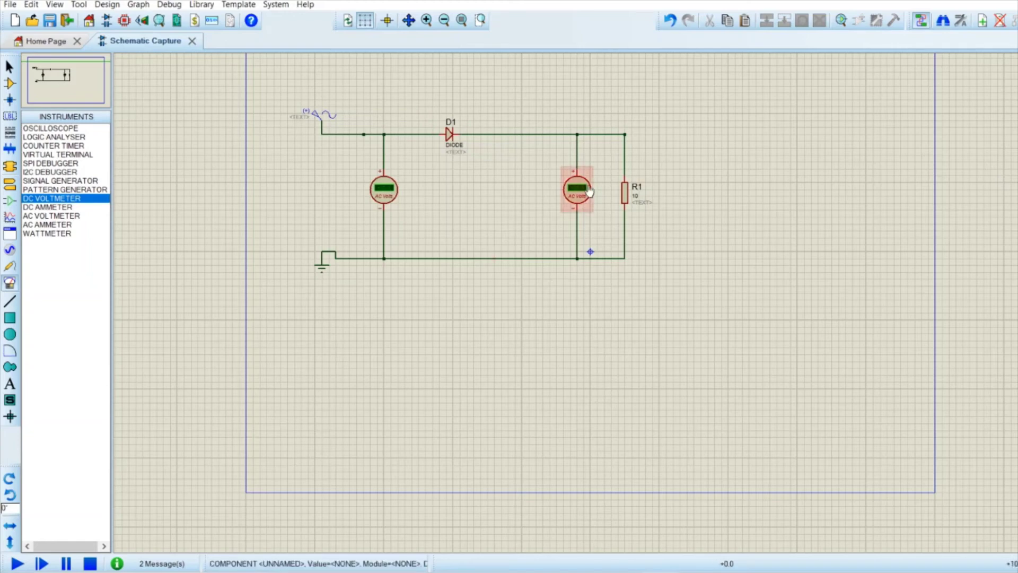
# Place an AC ammeter just below the wire between the diode and the output voltmeter.
pyautogui.scroll(2, 590, 192)
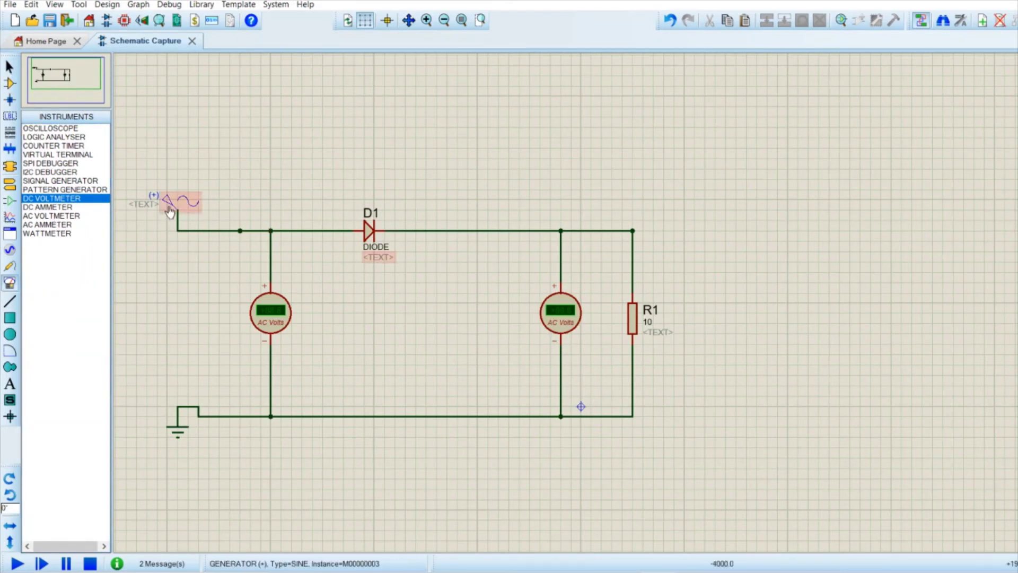
pyautogui.click(53, 225)
pyautogui.click(450, 272)
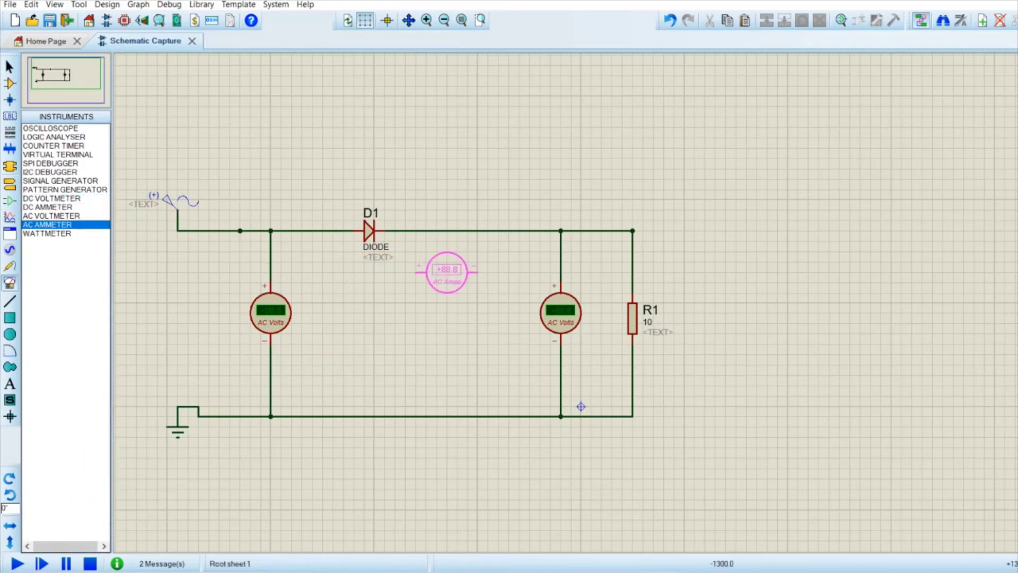
pyautogui.click(448, 272)
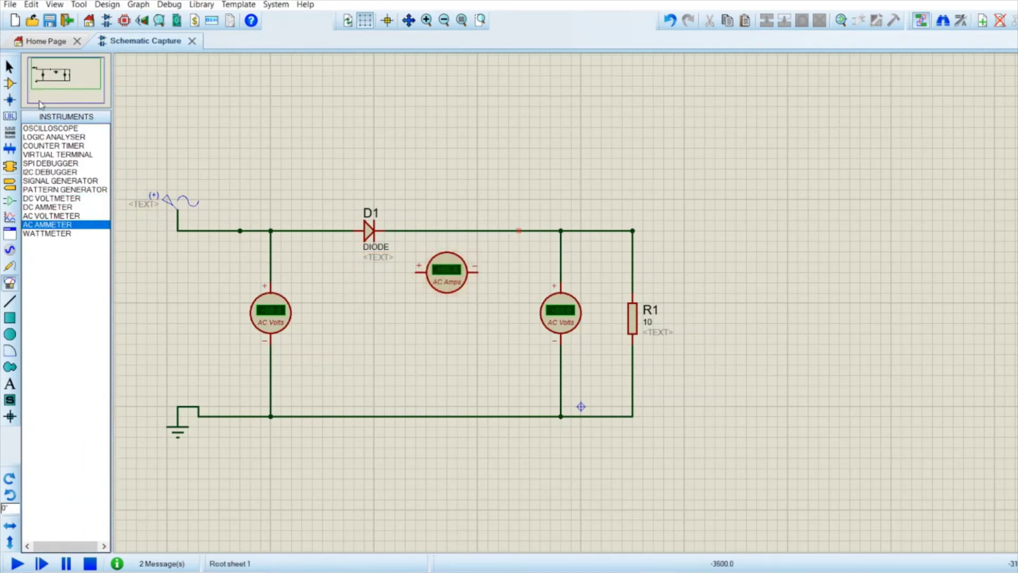
# Delete the wire between the diode's cathode and the output voltmeter's junction.
pyautogui.click(9, 66)
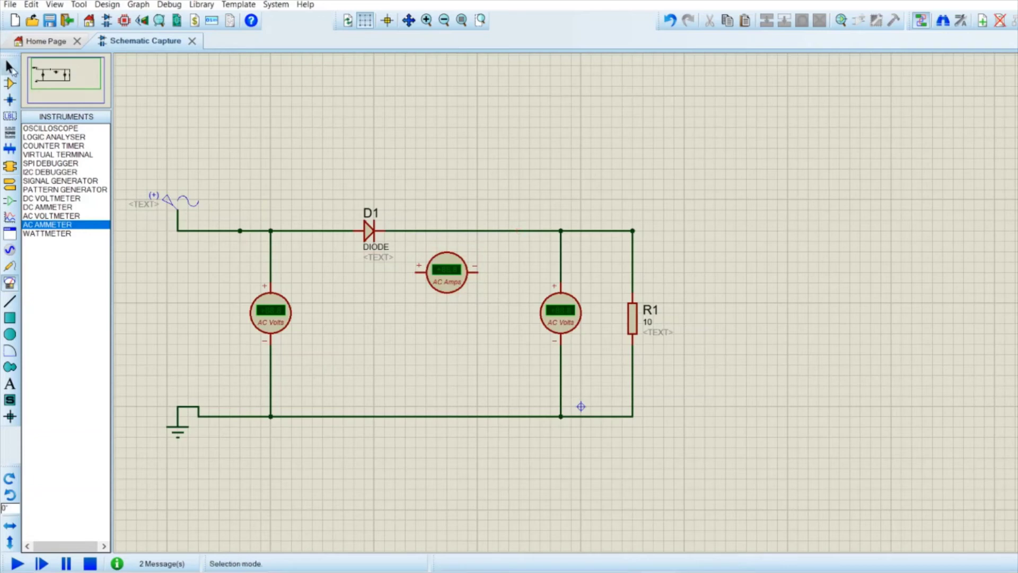
pyautogui.click(504, 231)
pyautogui.press('Delete')
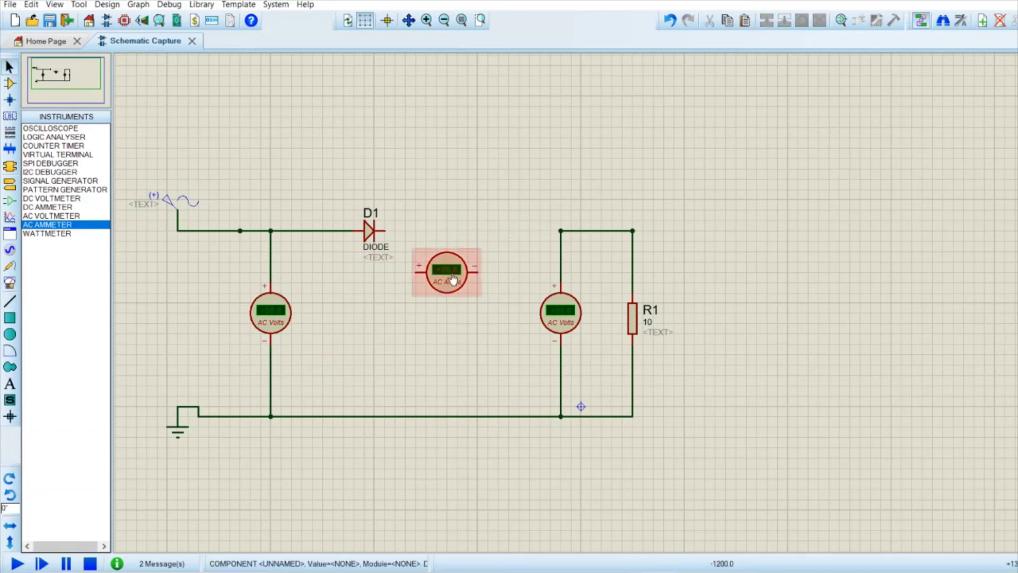
# Move the AC ammeter in line with the diode and wire it between the diode's cathode and the output voltmeter's junction.
pyautogui.click(446, 297)
pyautogui.moveTo(446, 297); pyautogui.dragTo(457, 256)
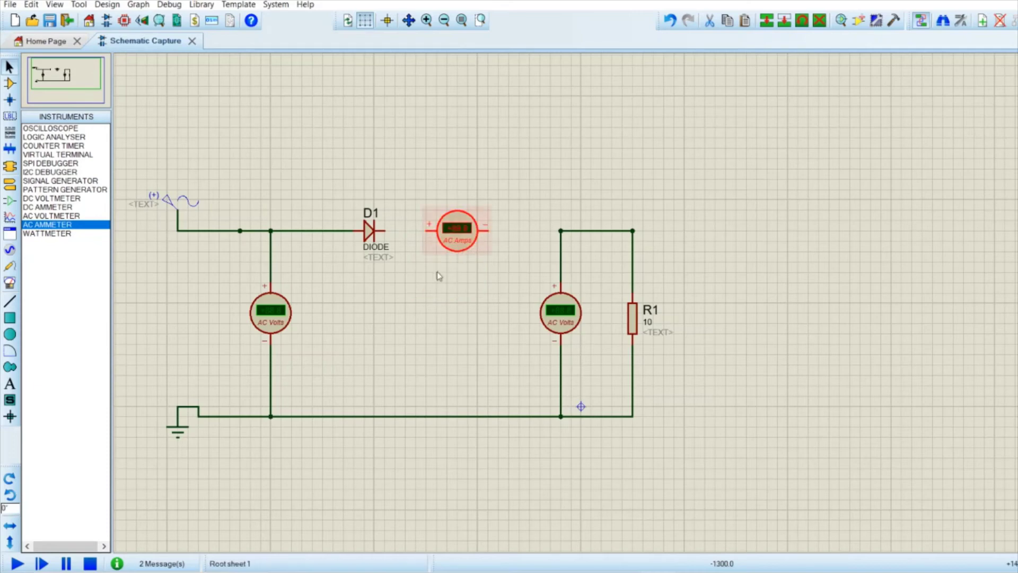
pyautogui.click(439, 275)
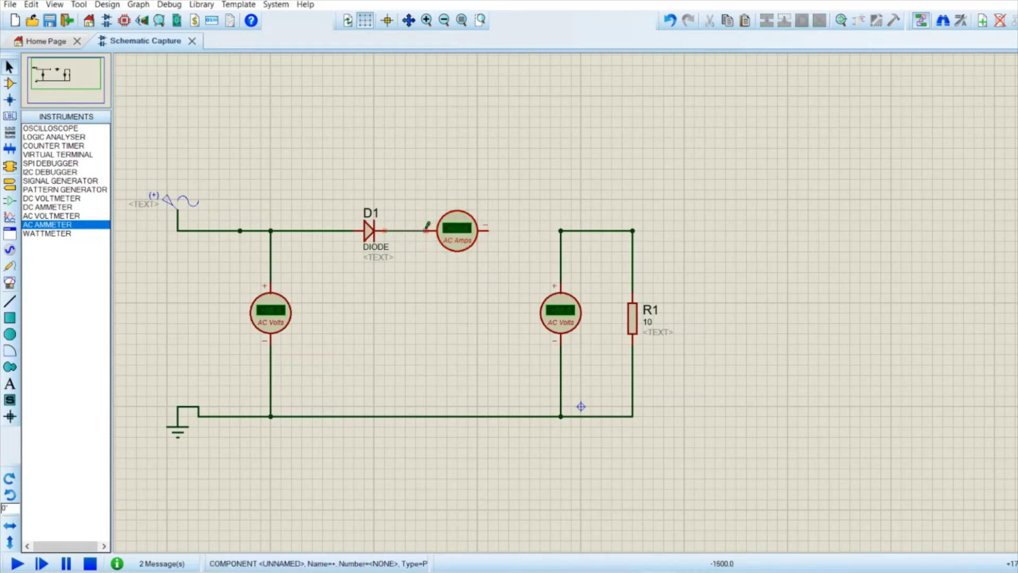
pyautogui.click(385, 231)
pyautogui.click(427, 231)
pyautogui.click(488, 230)
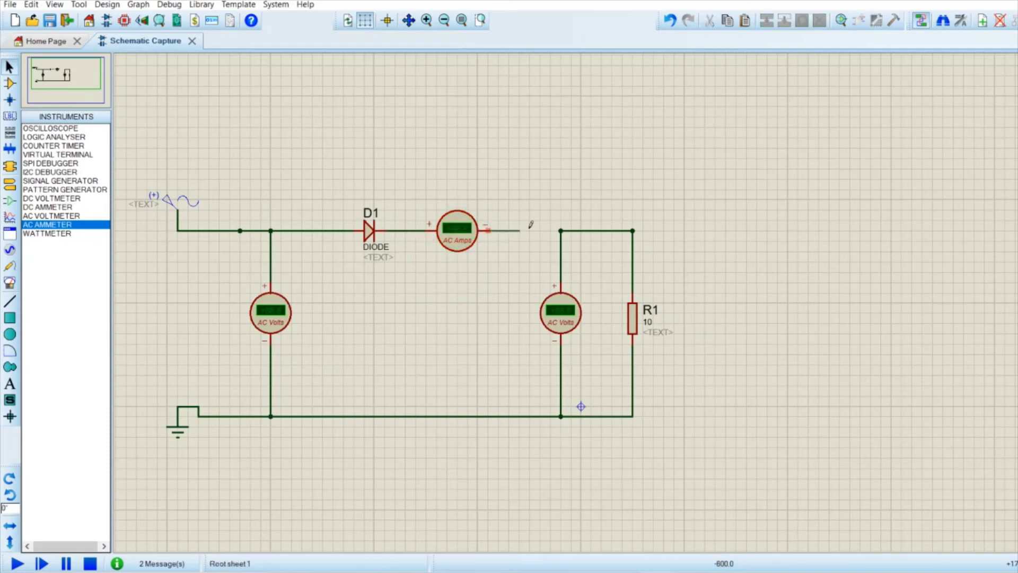
pyautogui.click(561, 230)
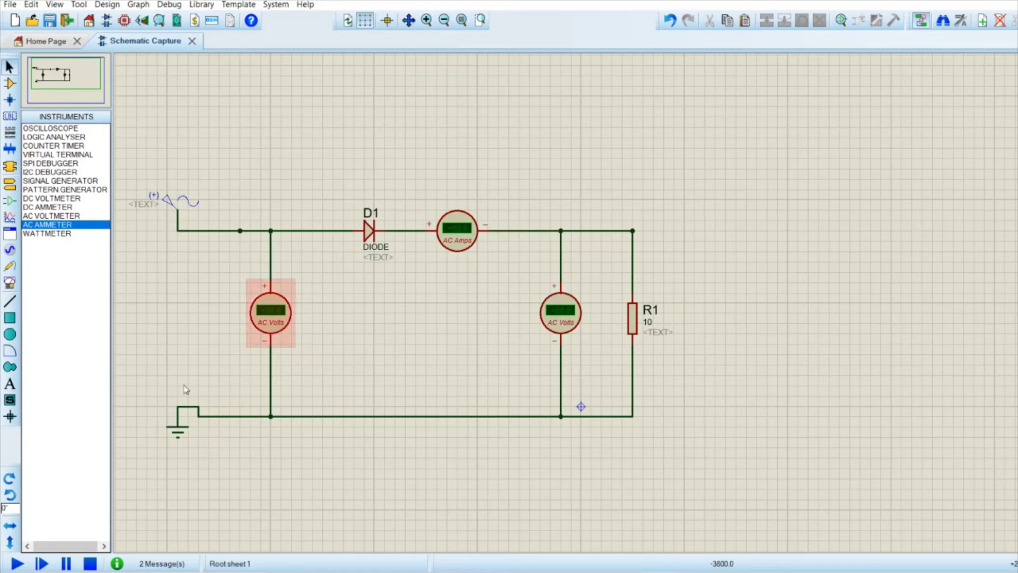
# Run the simulation to read both AC voltmeters and the ammeter, and stop it.
pyautogui.click(17, 564)
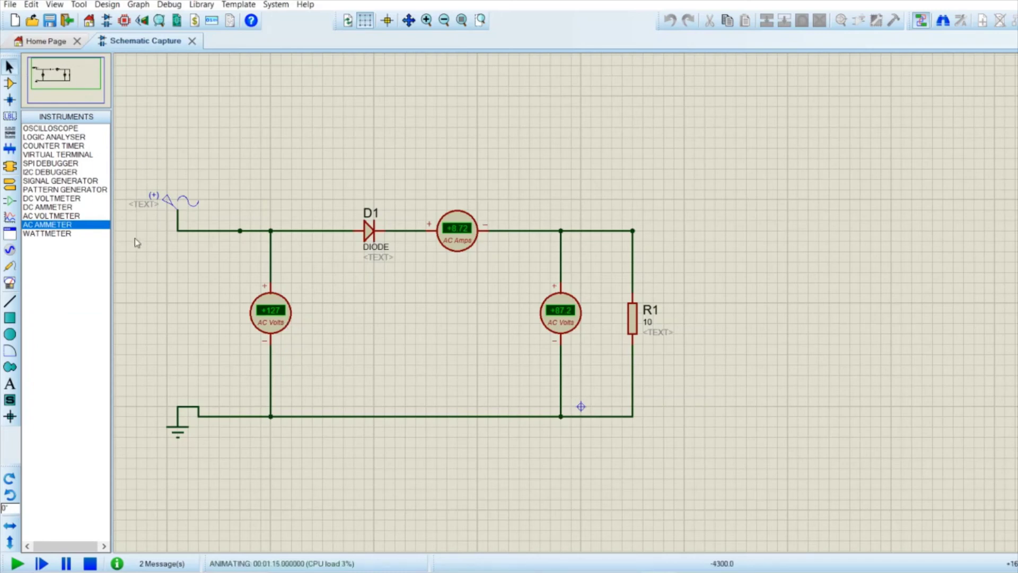
pyautogui.click(67, 235)
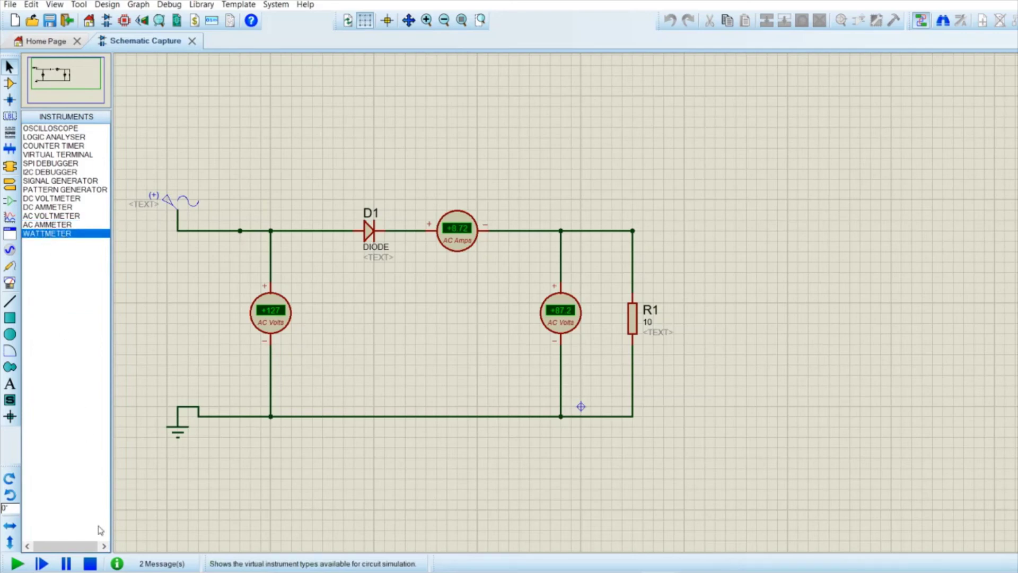
pyautogui.click(91, 564)
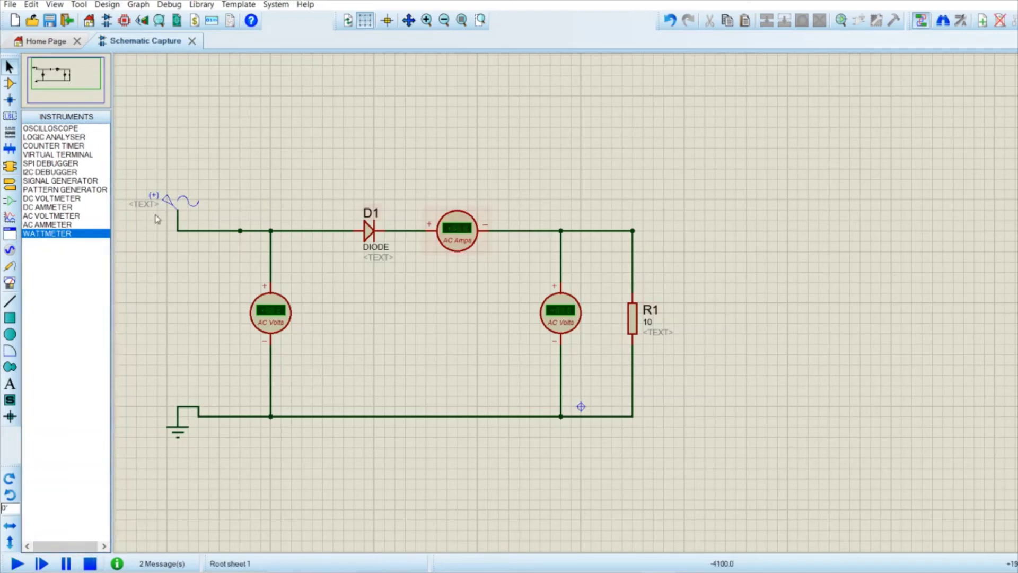
# Place a wattmeter beside R1 on its outer side, away from the output voltmeter.
pyautogui.click(11, 267)
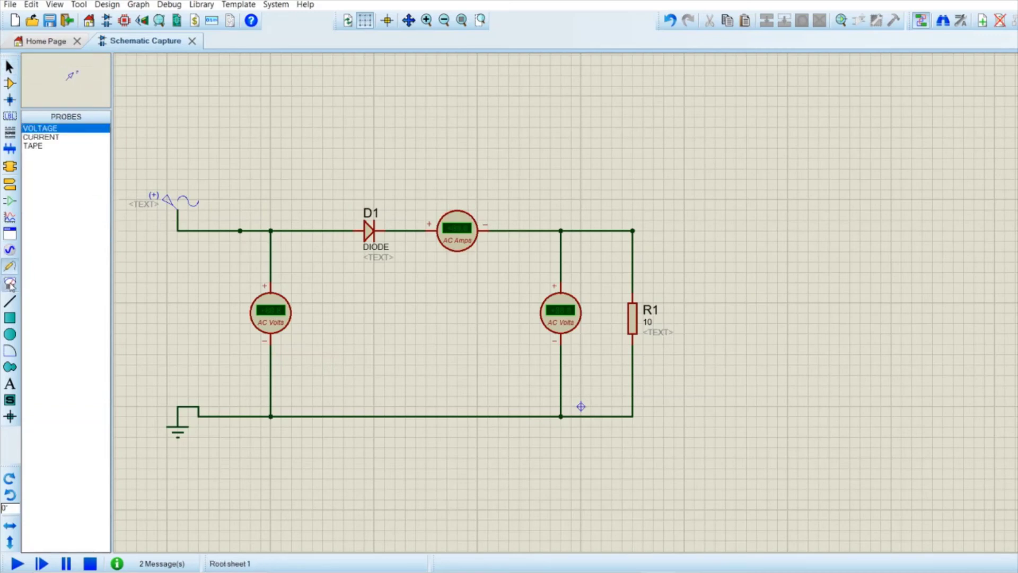
pyautogui.click(9, 283)
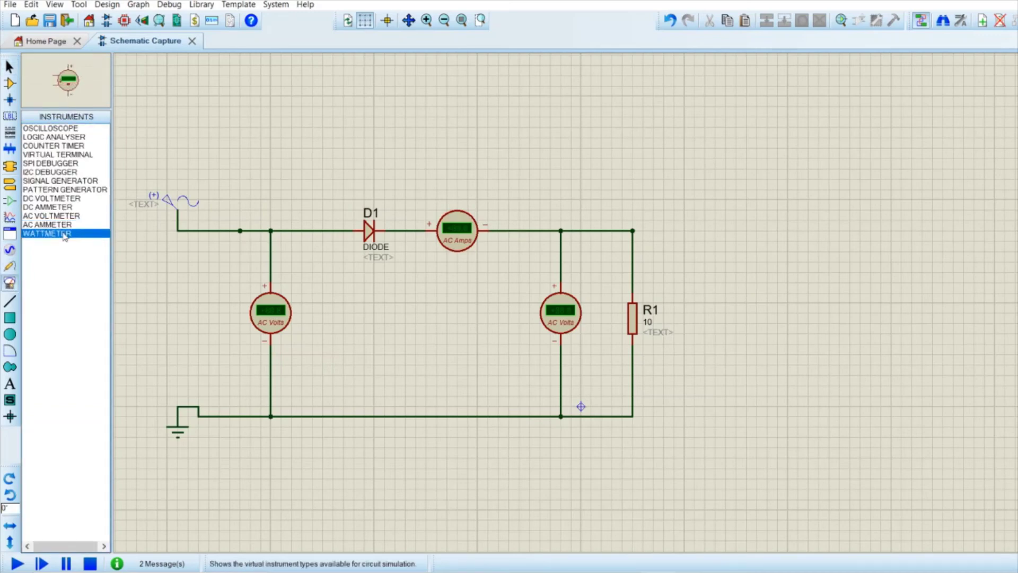
pyautogui.click(734, 266)
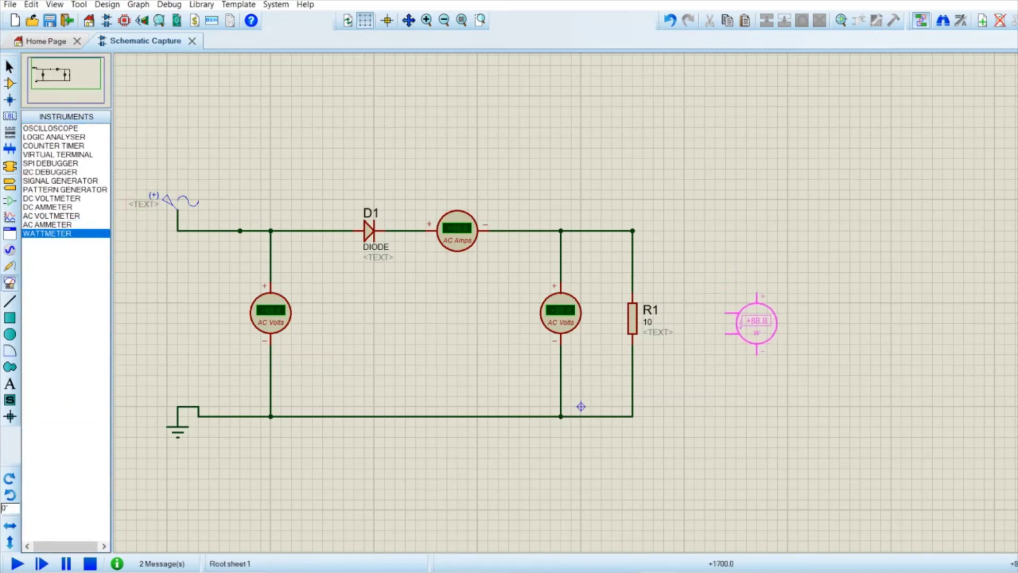
pyautogui.click(742, 316)
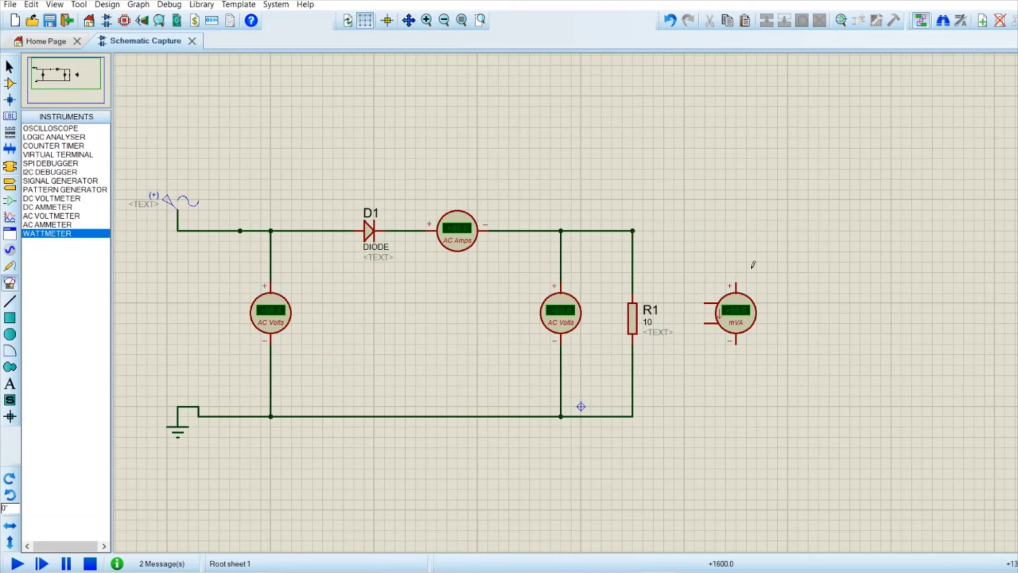
# Wire the wattmeter's positive and negative voltage terminals to R1's upper junction and the ground line.
pyautogui.click(738, 279)
pyautogui.click(635, 228)
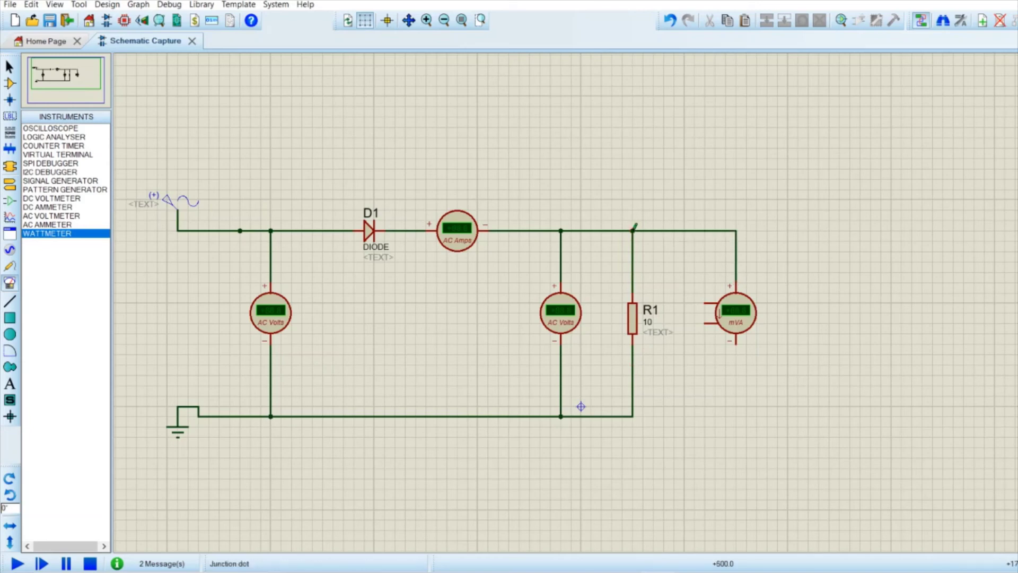
pyautogui.click(738, 343)
pyautogui.click(632, 415)
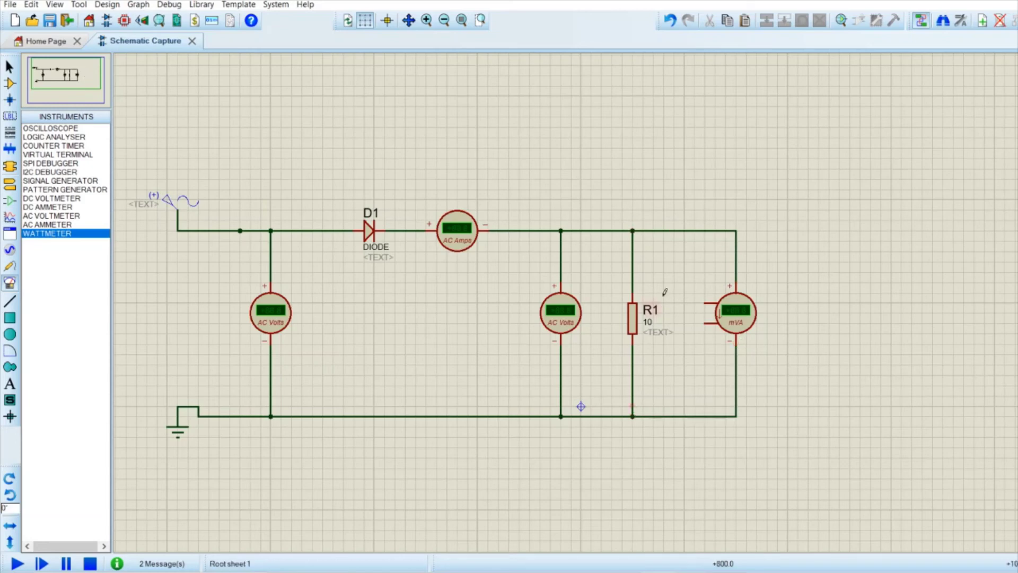
# Delete the wire between R1's upper pin and the output line.
pyautogui.click(9, 66)
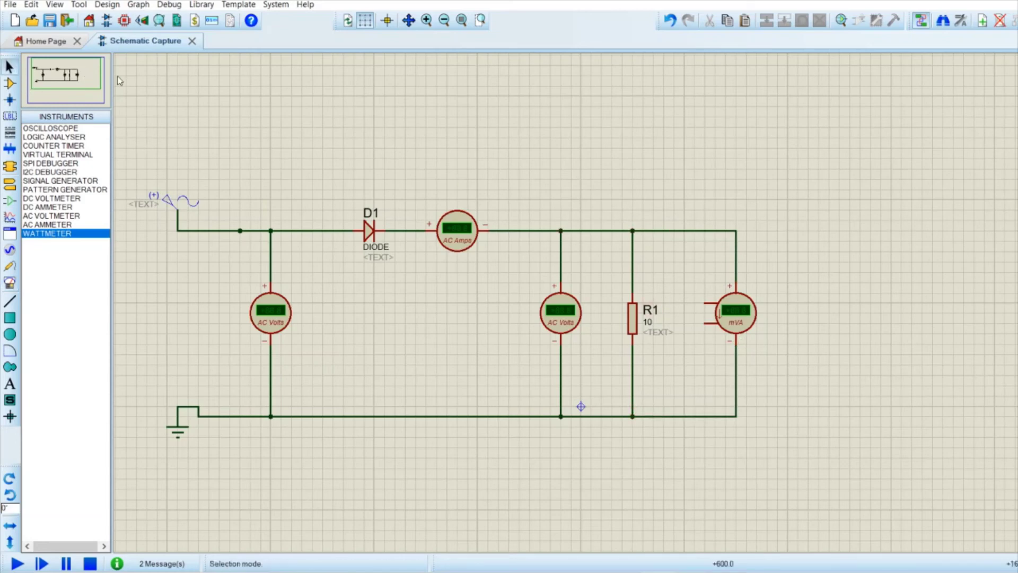
pyautogui.click(632, 261)
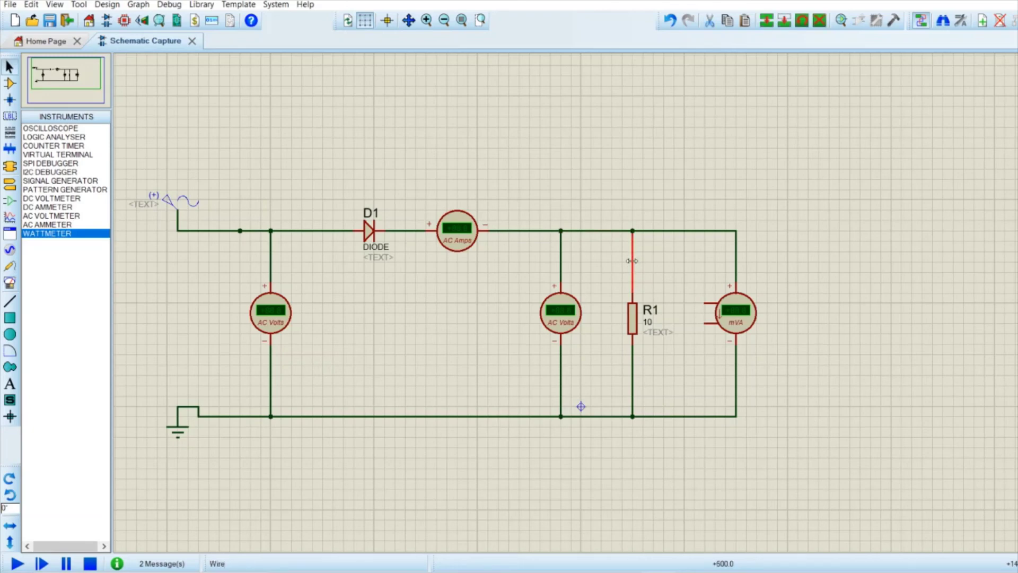
pyautogui.press('Delete')
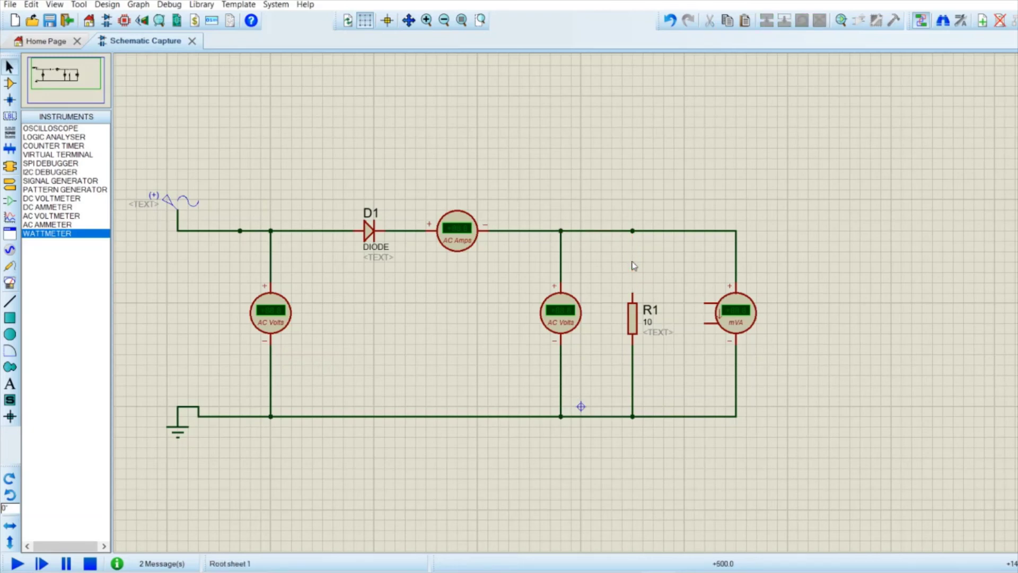
# Wire the wattmeter's current terminals in series between the output line and R1's upper pin.
pyautogui.click(705, 303)
pyautogui.click(685, 231)
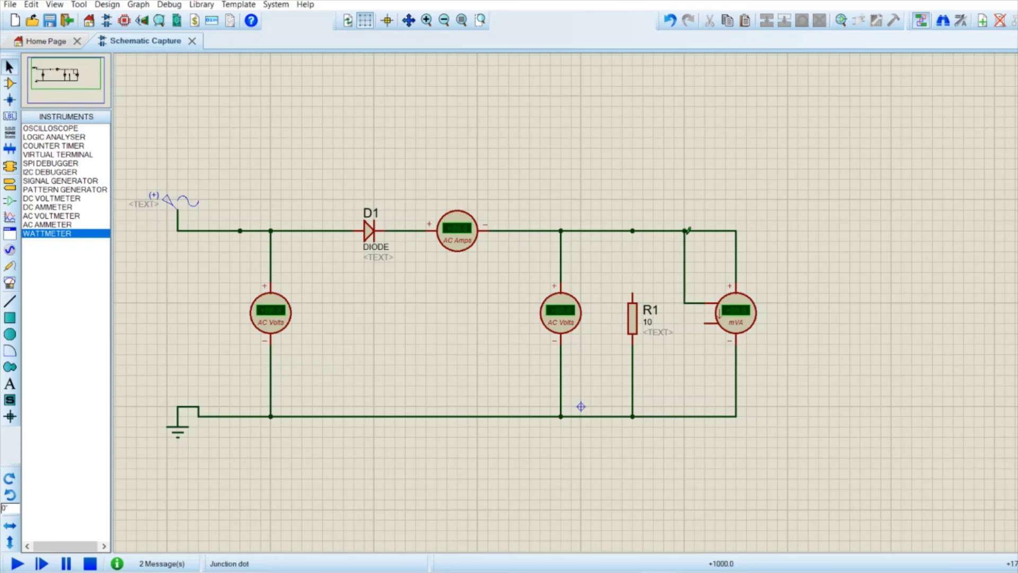
pyautogui.click(705, 322)
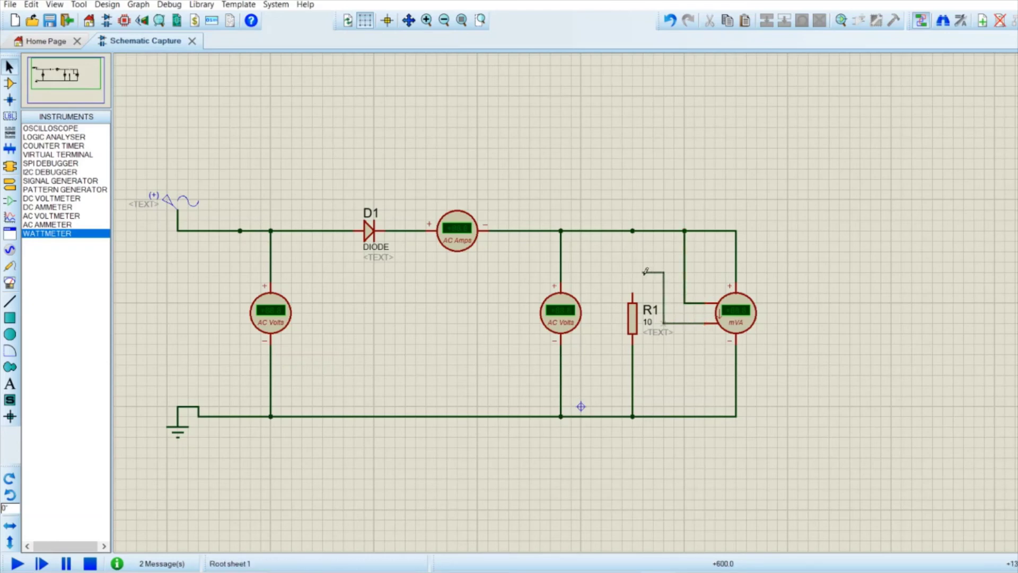
pyautogui.click(634, 297)
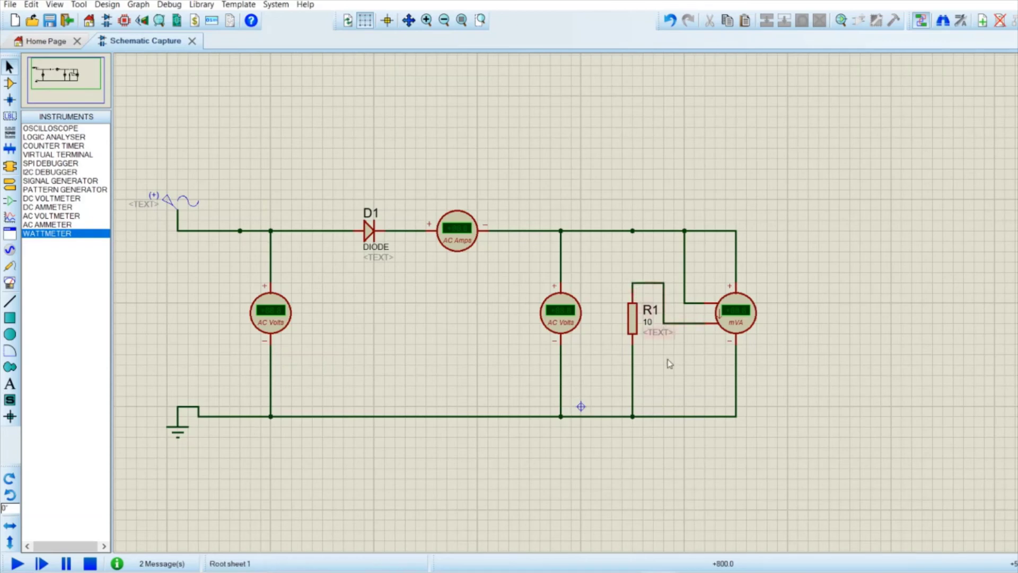
pyautogui.click(666, 232)
pyautogui.click(679, 254)
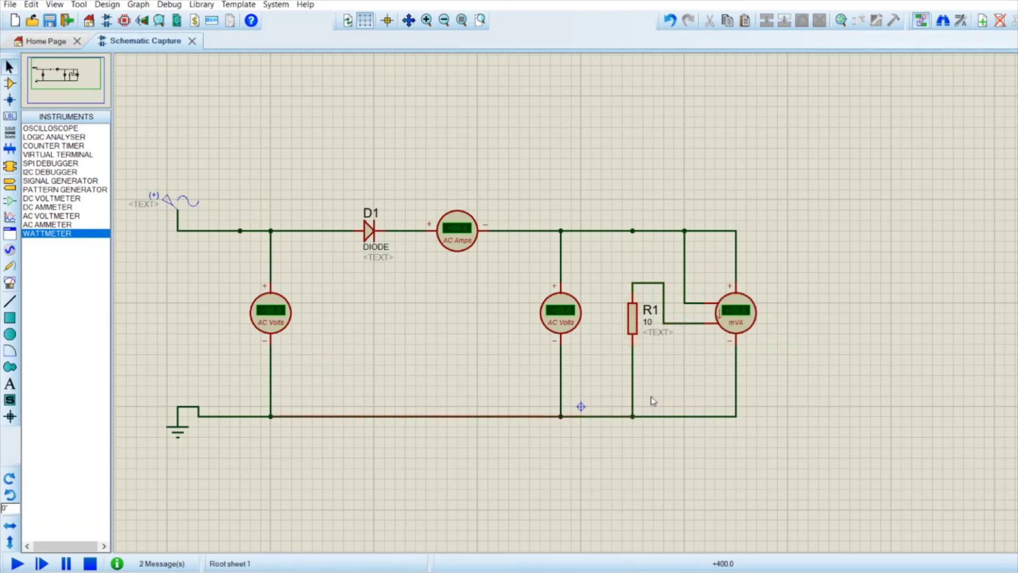
# Set the wattmeter's display range to W and clear its phase value.
pyautogui.doubleClick(742, 321)
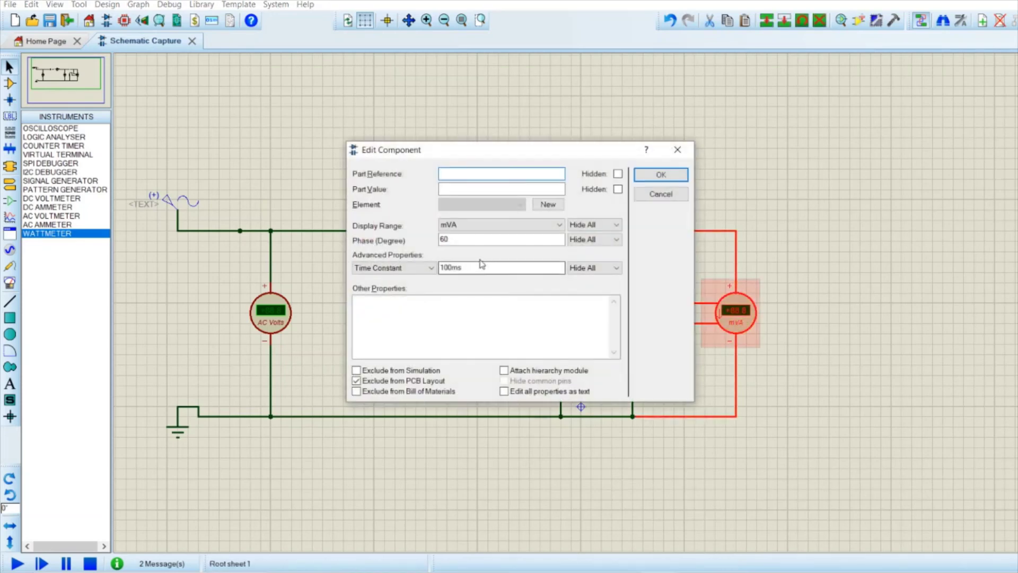
pyautogui.click(561, 226)
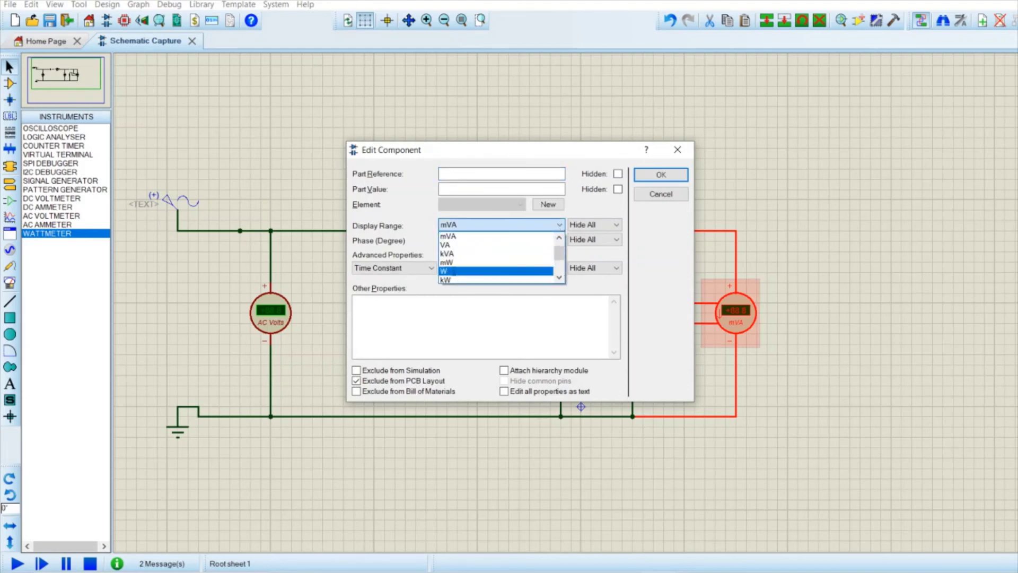
pyautogui.click(454, 271)
pyautogui.click(469, 244)
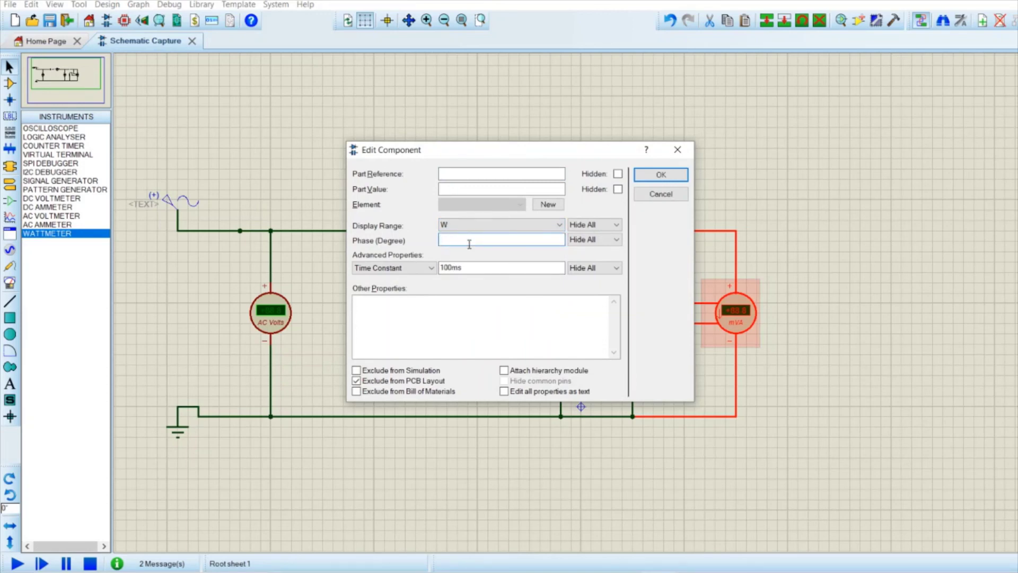
pyautogui.click(660, 174)
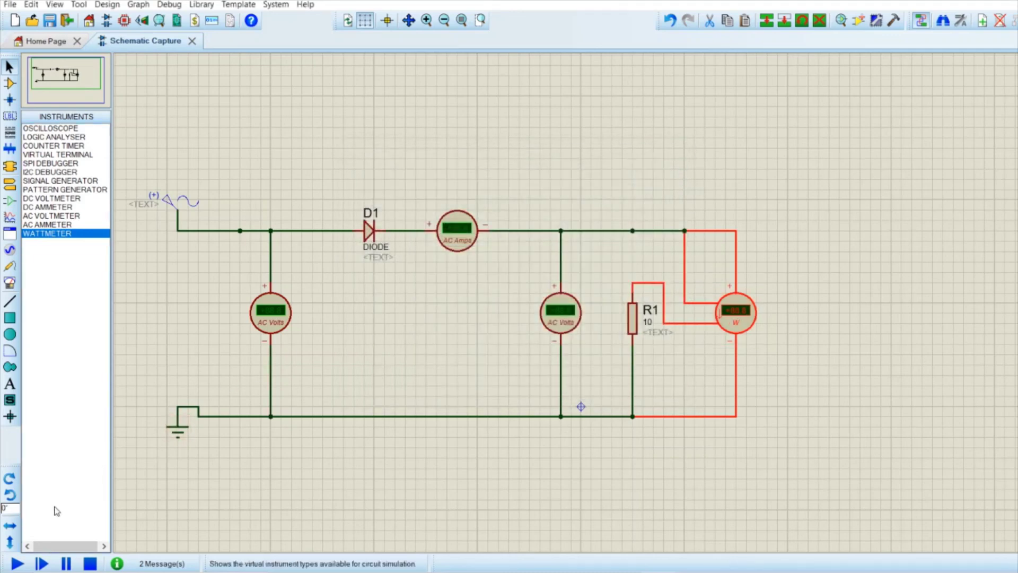
# Run the simulation to read the power on the wattmeter, and stop it.
pyautogui.click(18, 563)
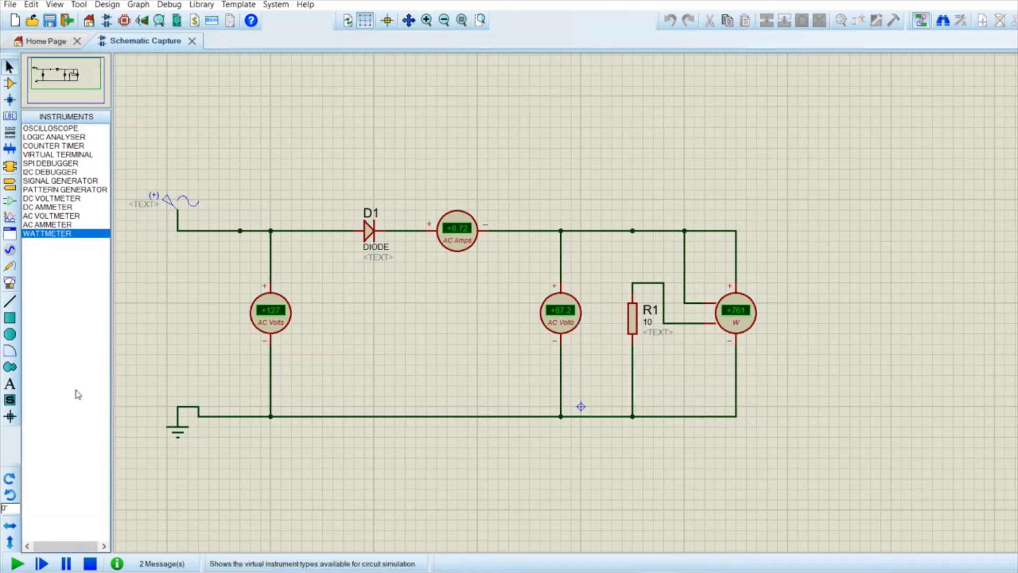
pyautogui.click(89, 563)
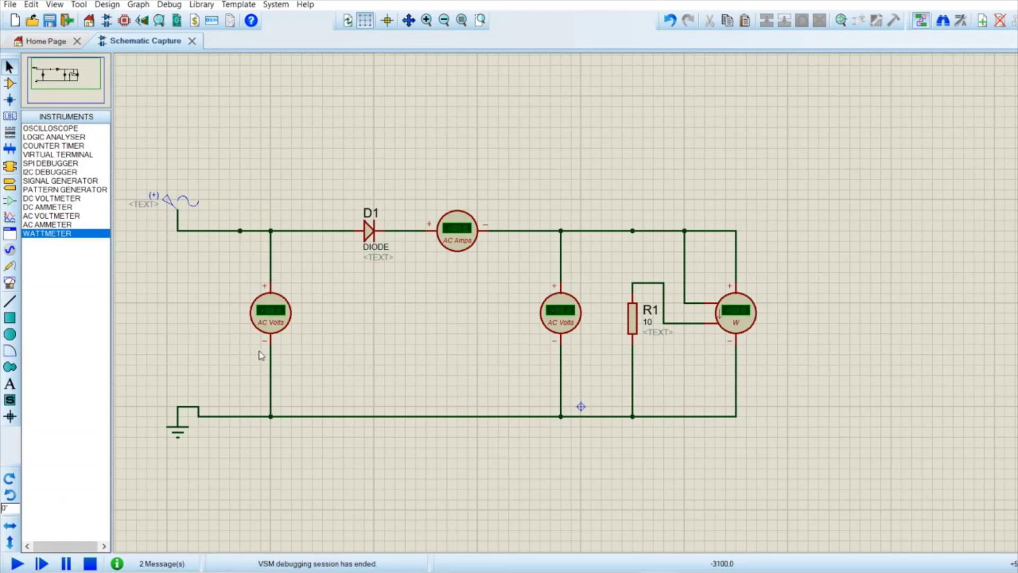
# Copy the complete rectifier circuit with its instruments to the clipboard.
pyautogui.press('F7')
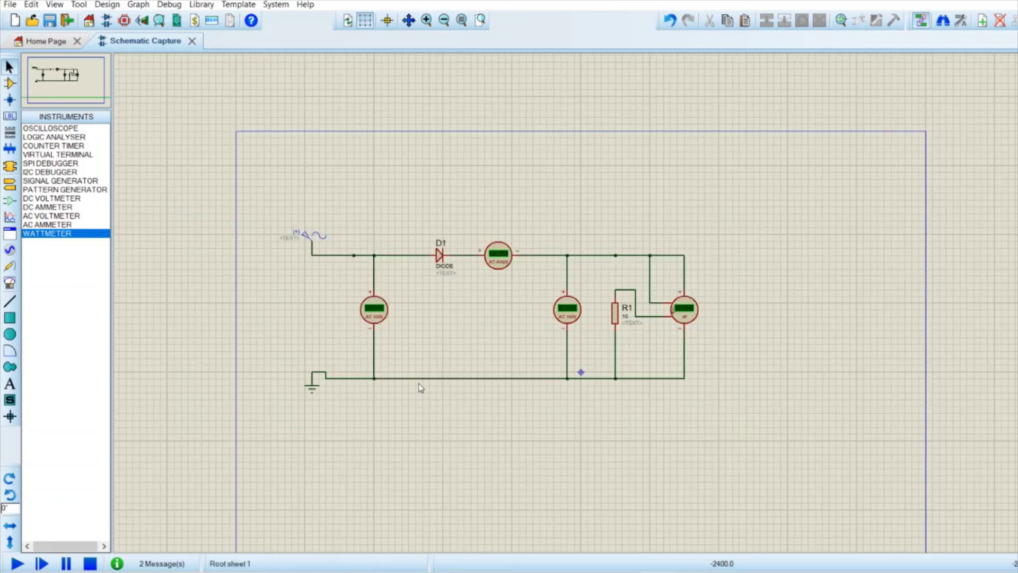
pyautogui.moveTo(265, 201); pyautogui.dragTo(759, 412)
pyautogui.rightClick(692, 295)
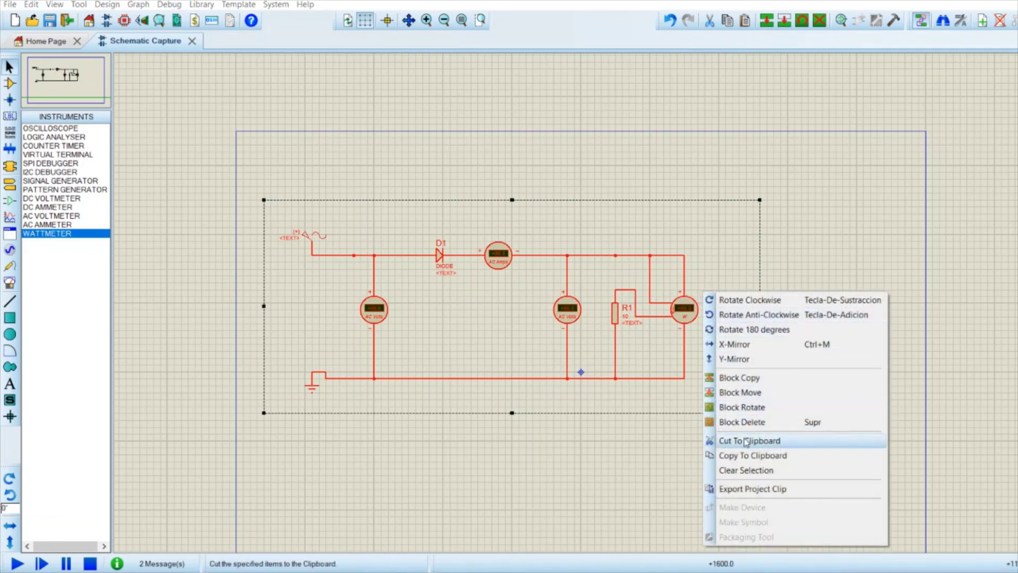
pyautogui.click(748, 456)
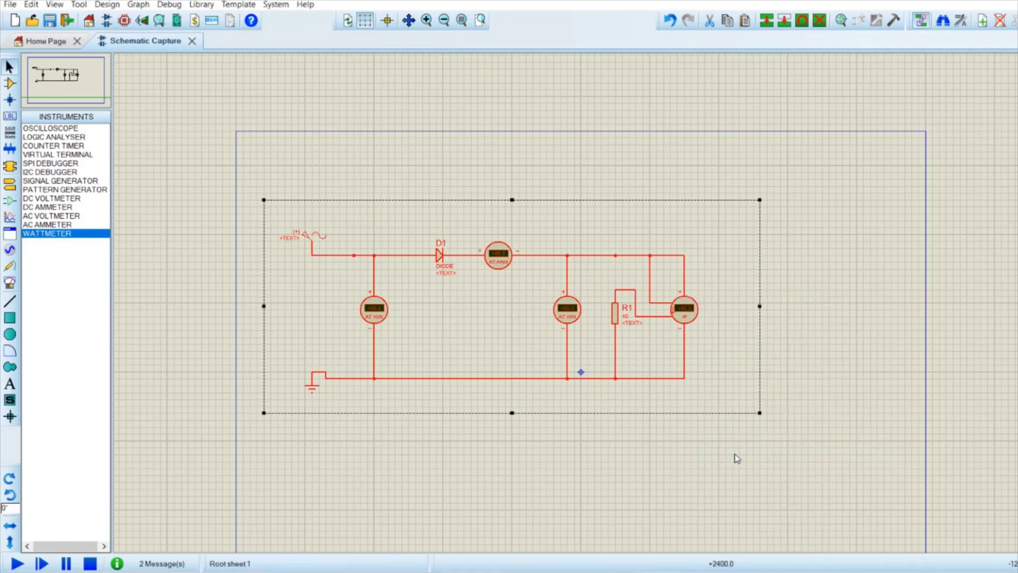
pyautogui.click(704, 455)
# Paste the copied circuit directly below the original, inside the sheet border.
pyautogui.scroll(-2, 581, 440)
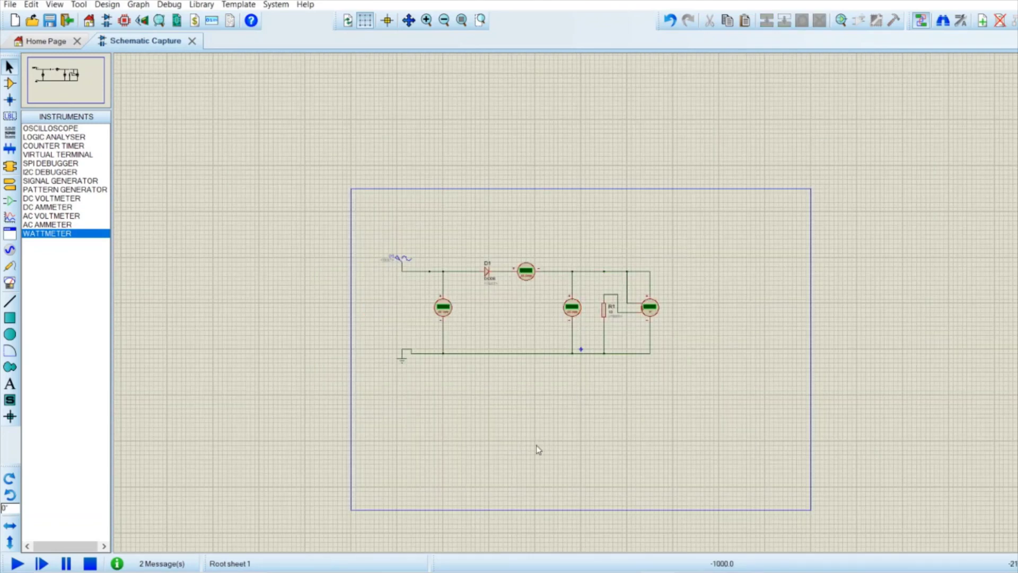
pyautogui.rightClick(442, 432)
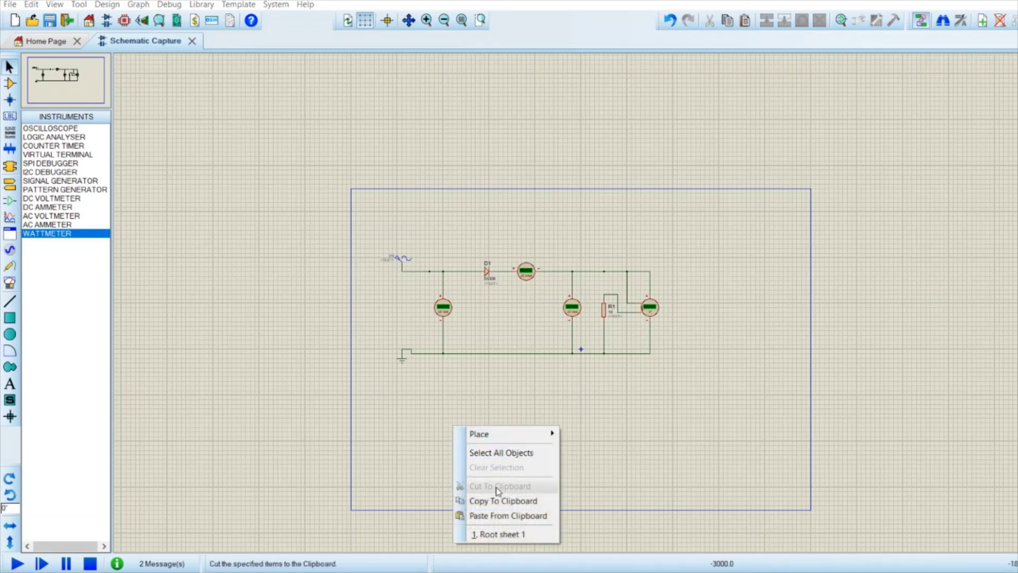
pyautogui.click(499, 516)
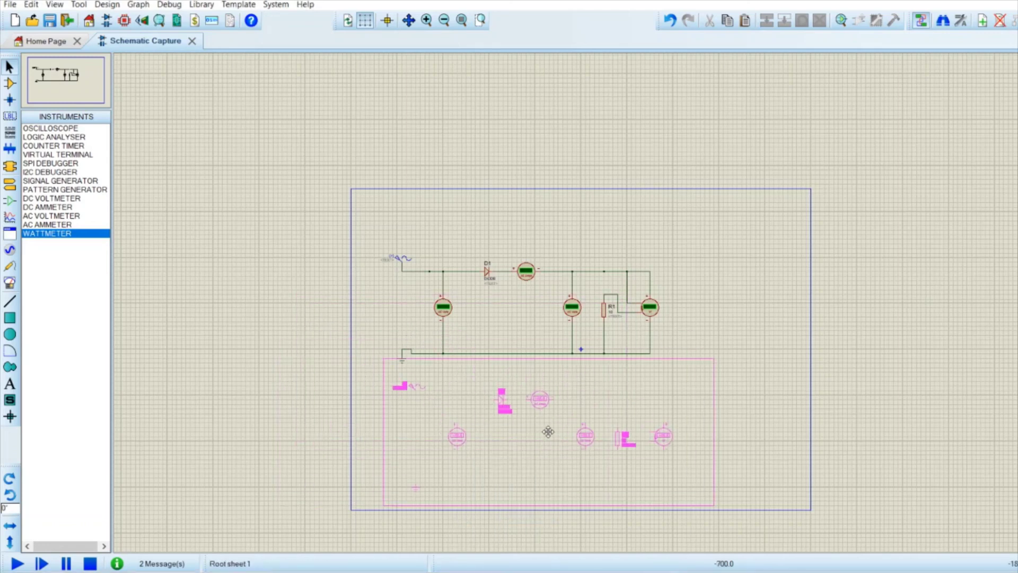
pyautogui.click(542, 451)
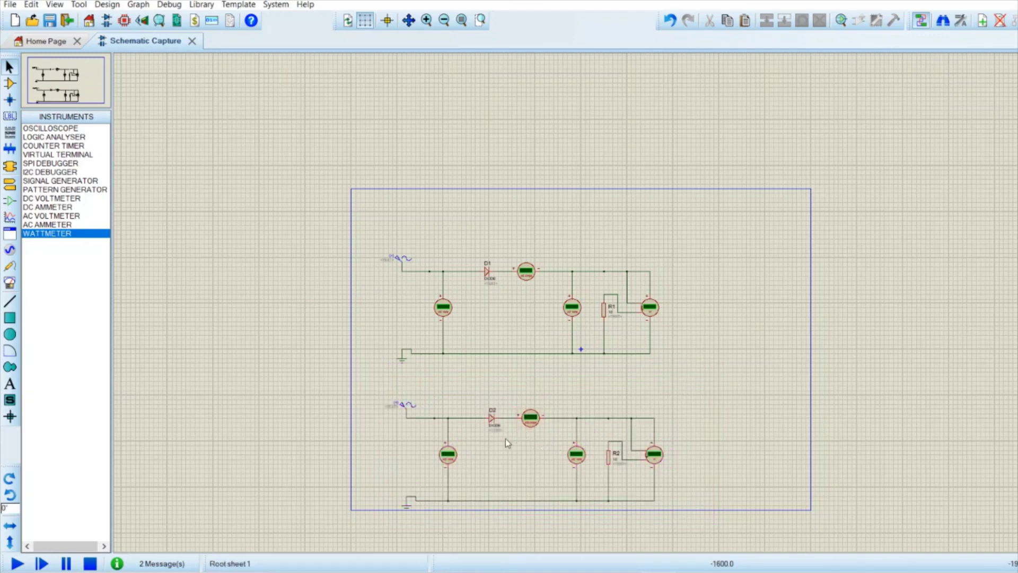
# Delete diode D2 from the copied circuit.
pyautogui.scroll(2, 505, 438)
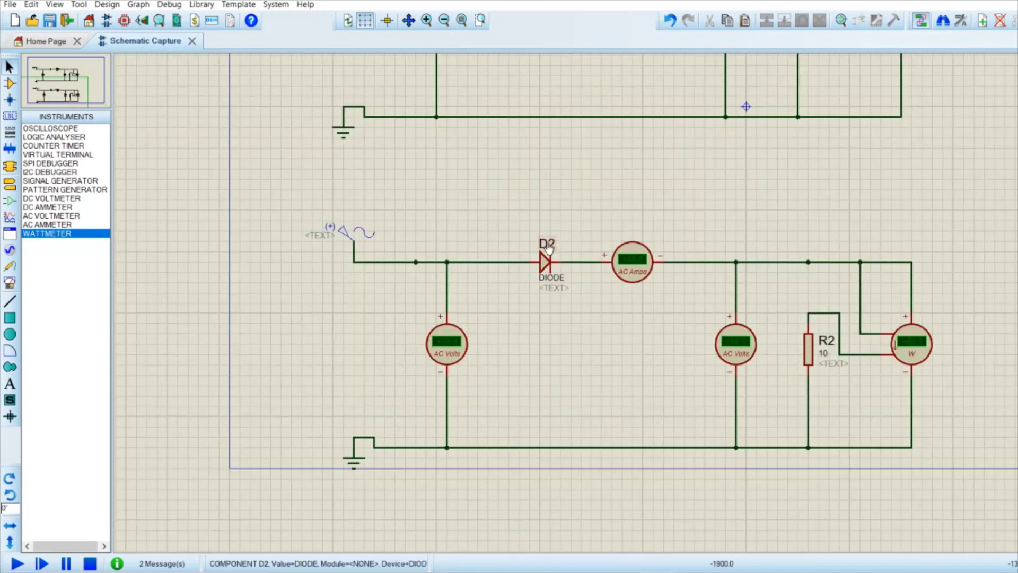
pyautogui.click(545, 261)
pyautogui.press('Delete')
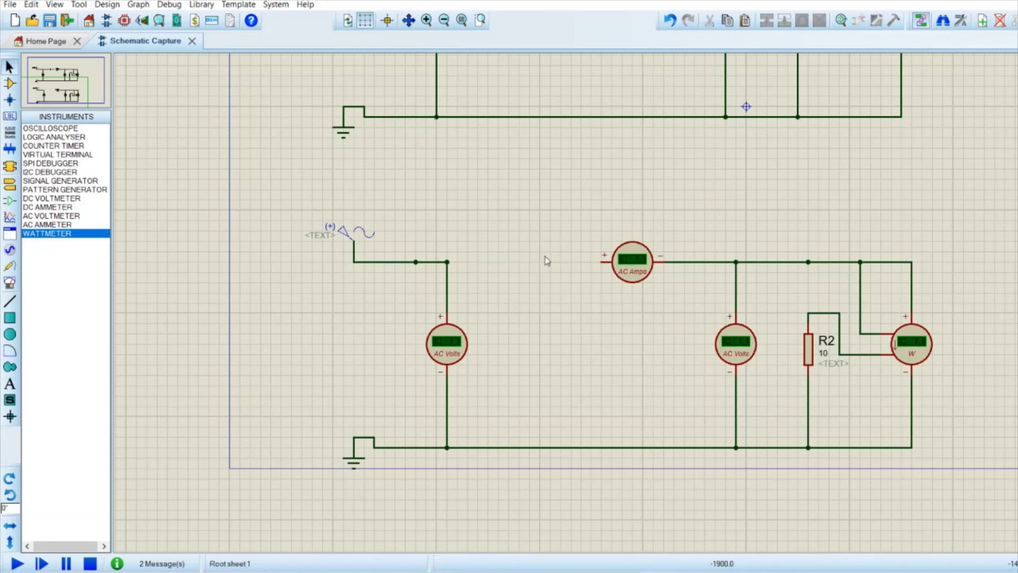
# Pick the 1N4006 diode from the device library and place it in the gap before the lower circuit's ammeter.
pyautogui.click(9, 83)
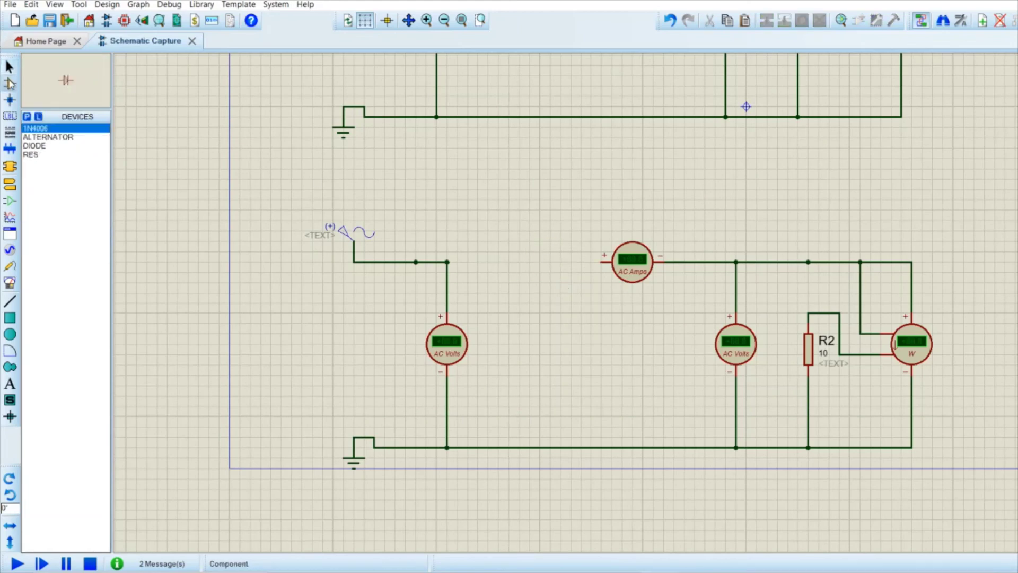
pyautogui.click(27, 118)
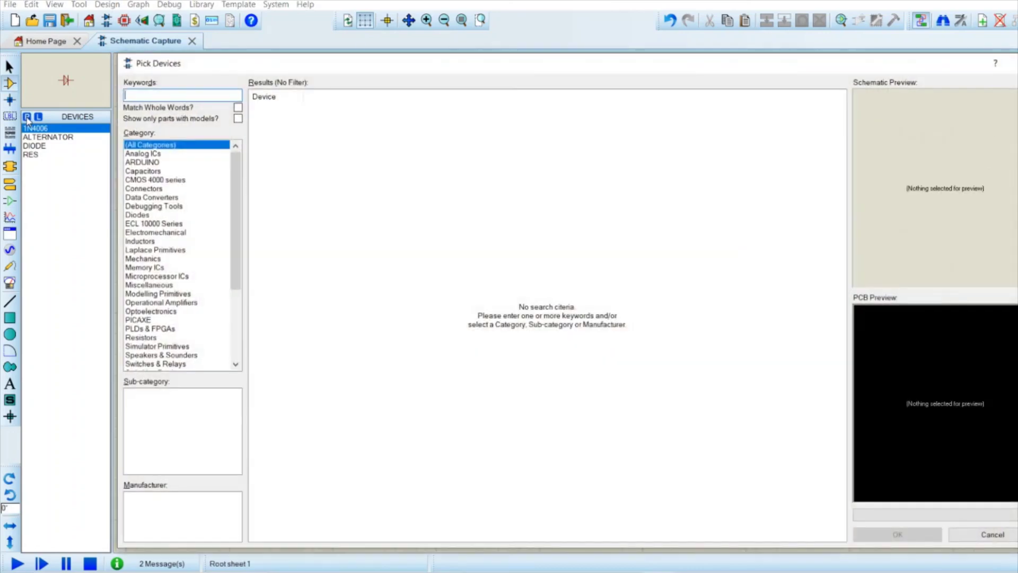
pyautogui.write('14')
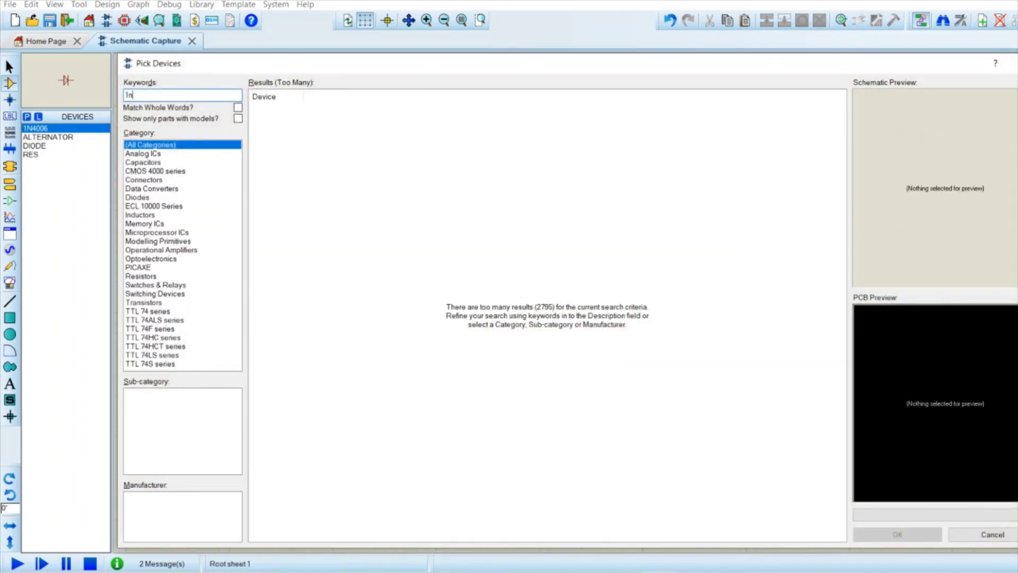
pyautogui.write('4006')
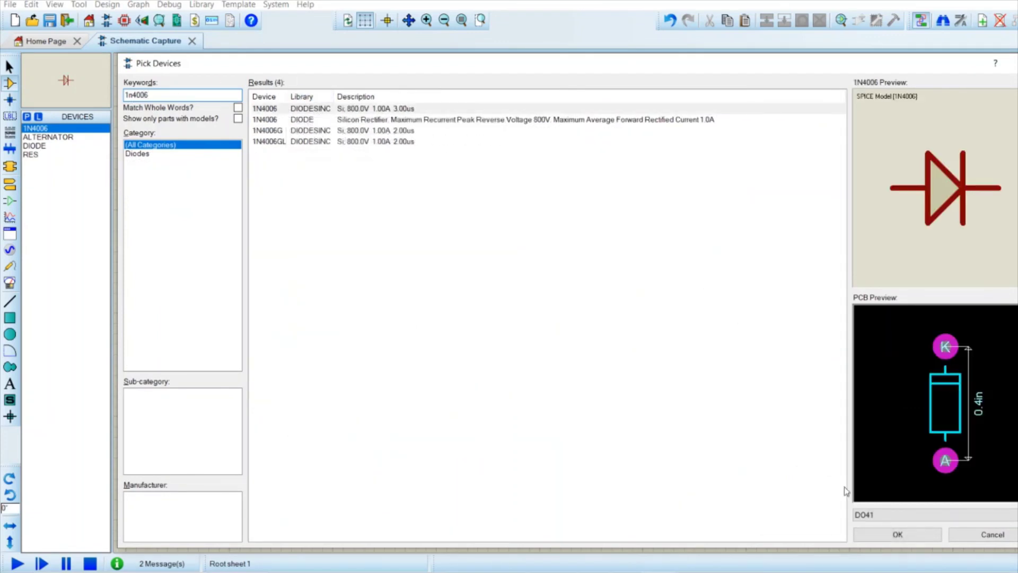
pyautogui.click(875, 531)
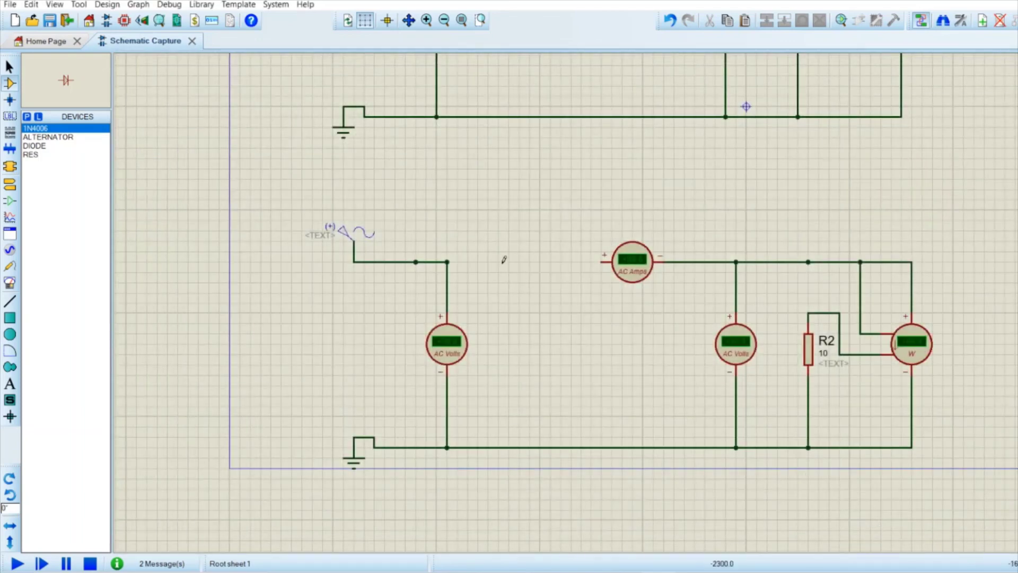
pyautogui.click(496, 262)
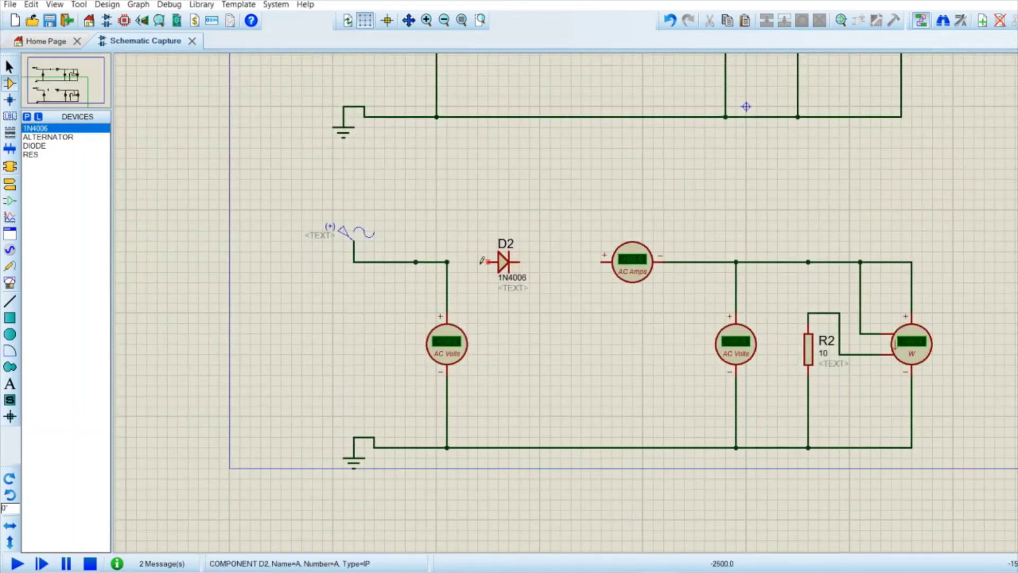
# Wire the 1N4006 diode's anode to the source-side voltmeter junction and its cathode to the ammeter's positive terminal.
pyautogui.click(482, 261)
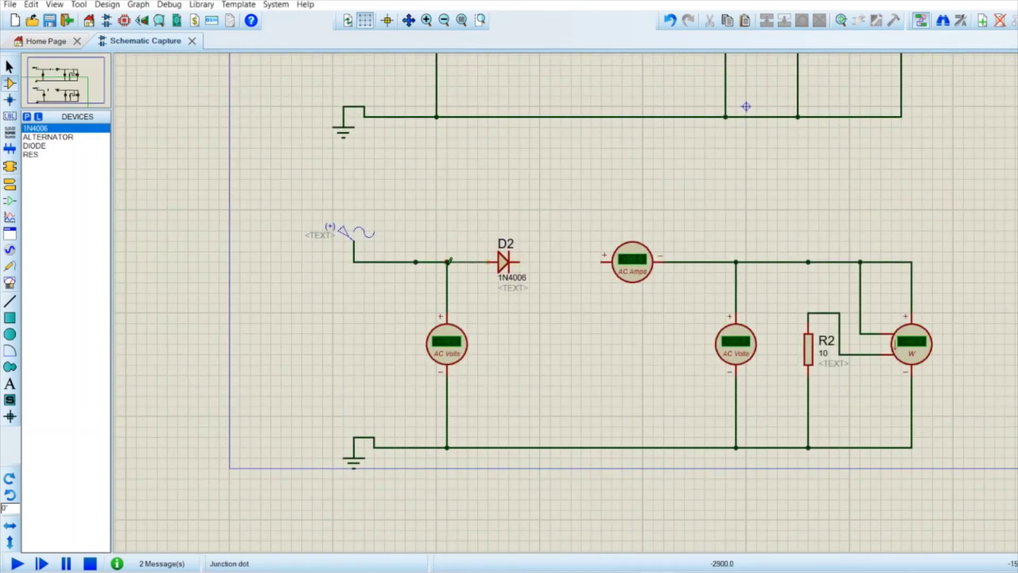
pyautogui.click(520, 262)
pyautogui.click(600, 262)
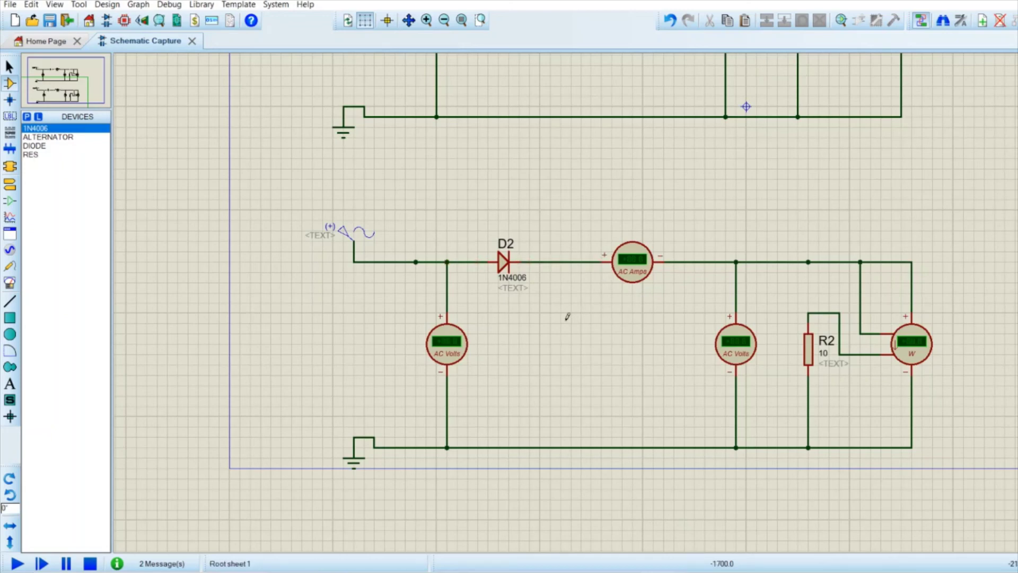
# Try to simulate both circuits together, and close the netlist compiler error list.
pyautogui.scroll(-2, 567, 317)
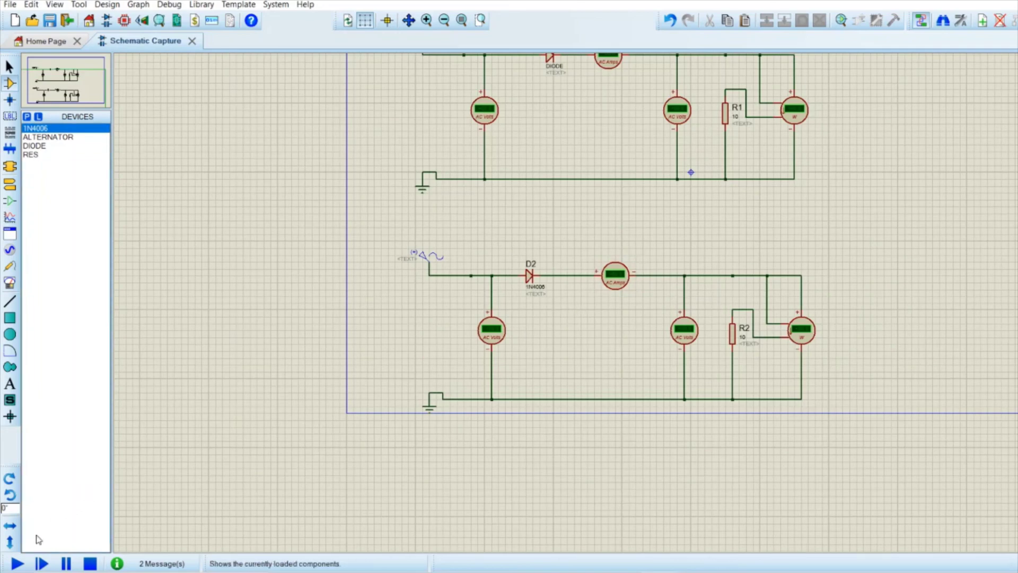
pyautogui.click(17, 564)
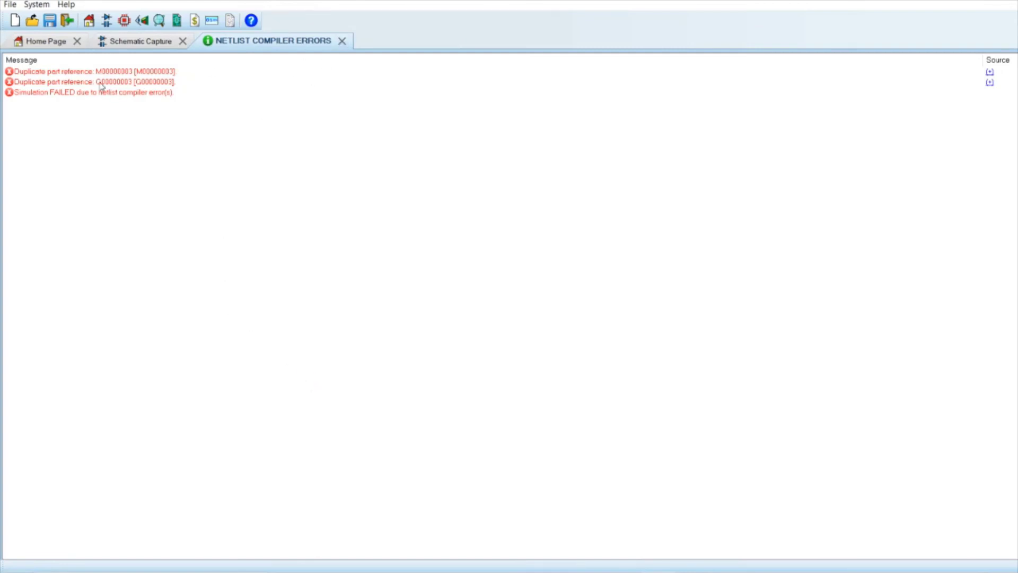
pyautogui.click(343, 41)
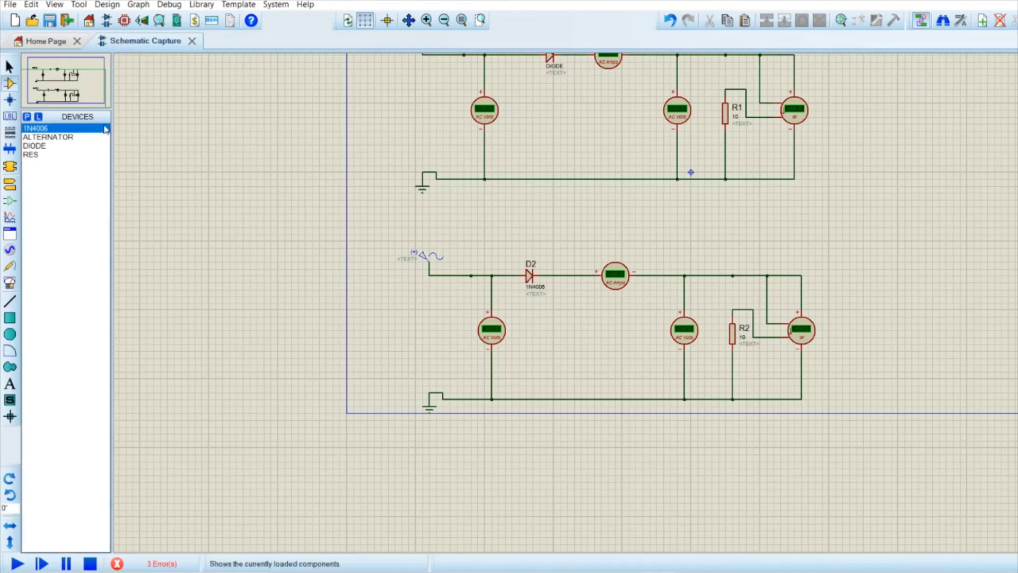
# Delete the sine generator from the lower circuit.
pyautogui.click(65, 87)
pyautogui.click(65, 86)
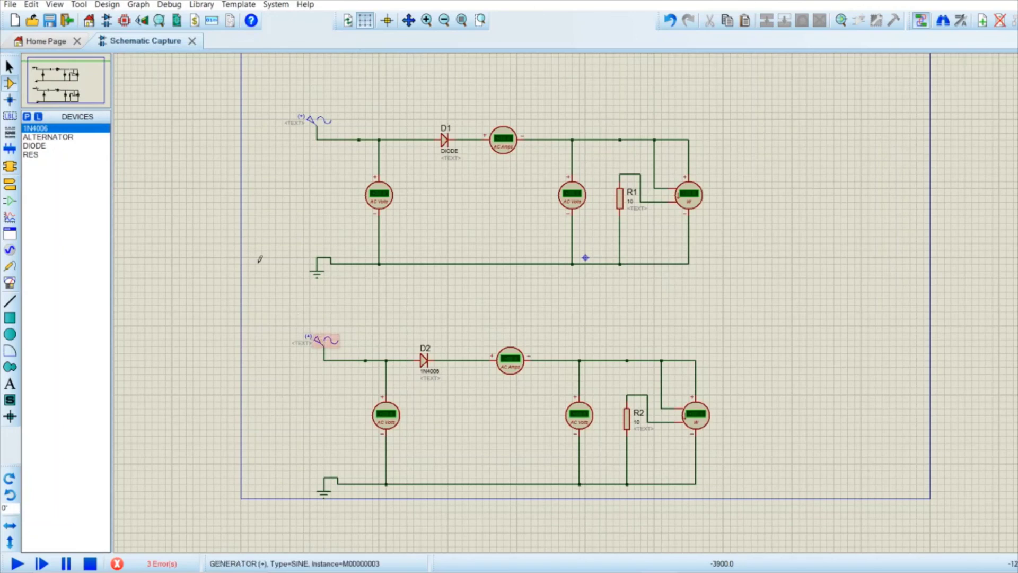
pyautogui.click(9, 66)
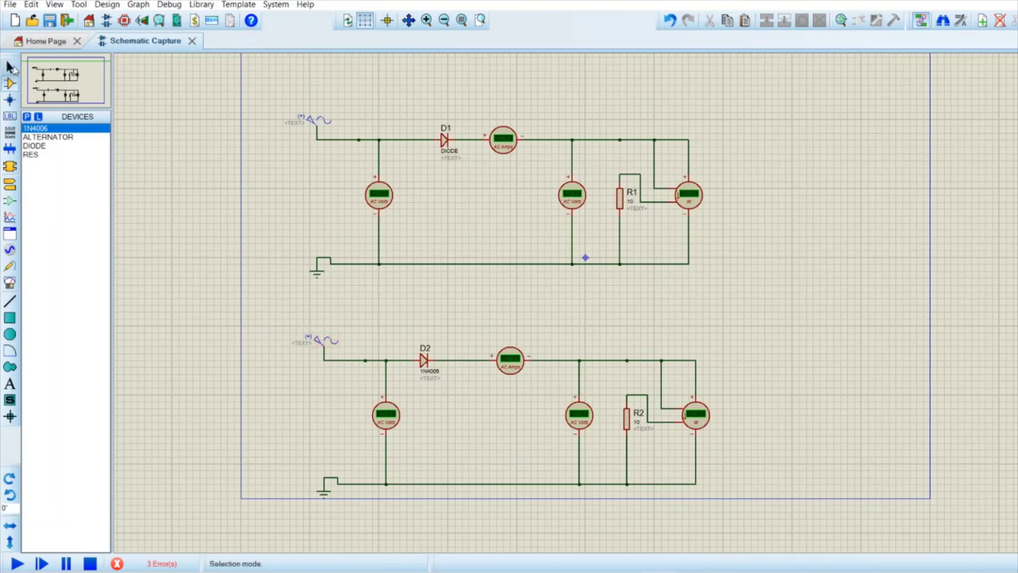
pyautogui.click(319, 341)
pyautogui.press('Delete')
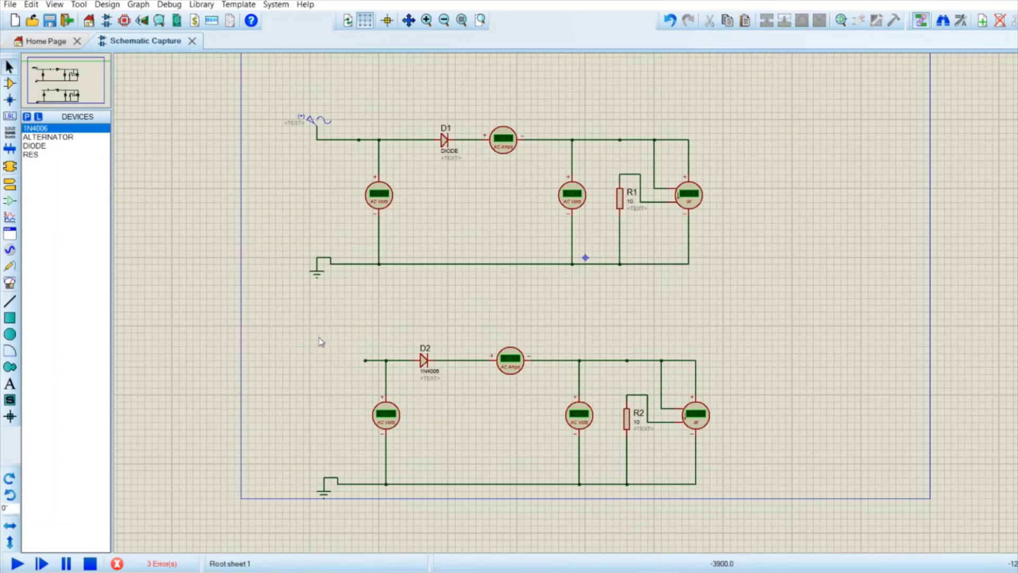
# Wire the lower circuit's input to the upper circuit's source line, and straighten the connection into one vertical run.
pyautogui.click(366, 361)
pyautogui.click(340, 139)
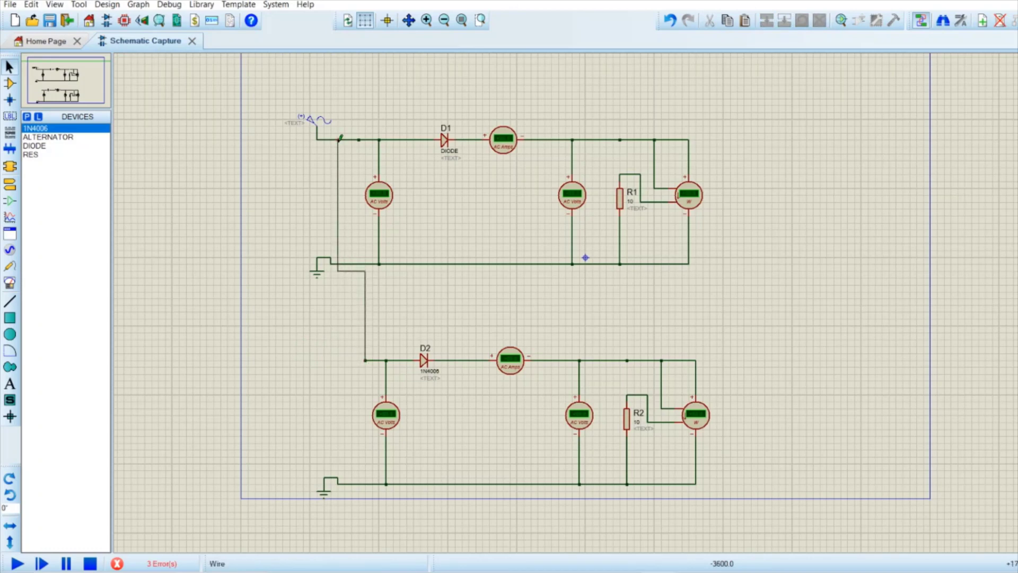
pyautogui.click(366, 302)
pyautogui.moveTo(365, 303); pyautogui.dragTo(337, 310)
pyautogui.click(298, 350)
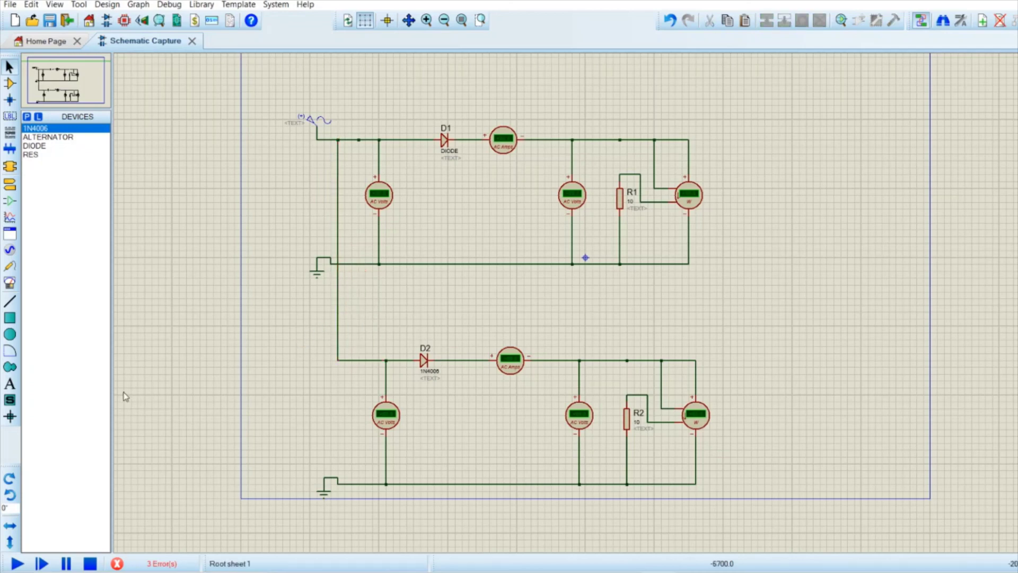
# Run the simulation and compare the voltage, current and power readings of the DIODE and 1N4006 circuits.
pyautogui.click(17, 563)
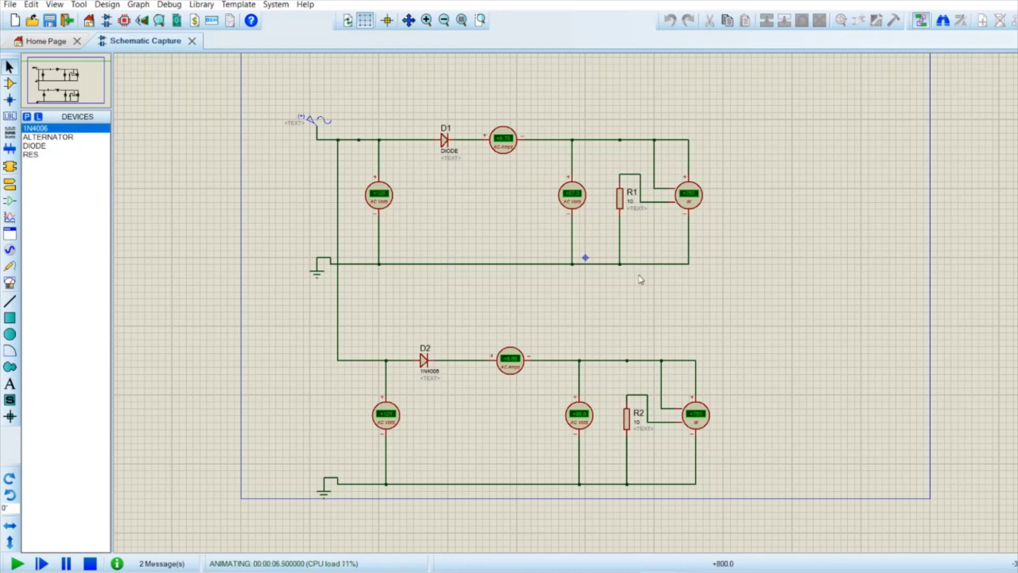
pyautogui.scroll(1, 641, 279)
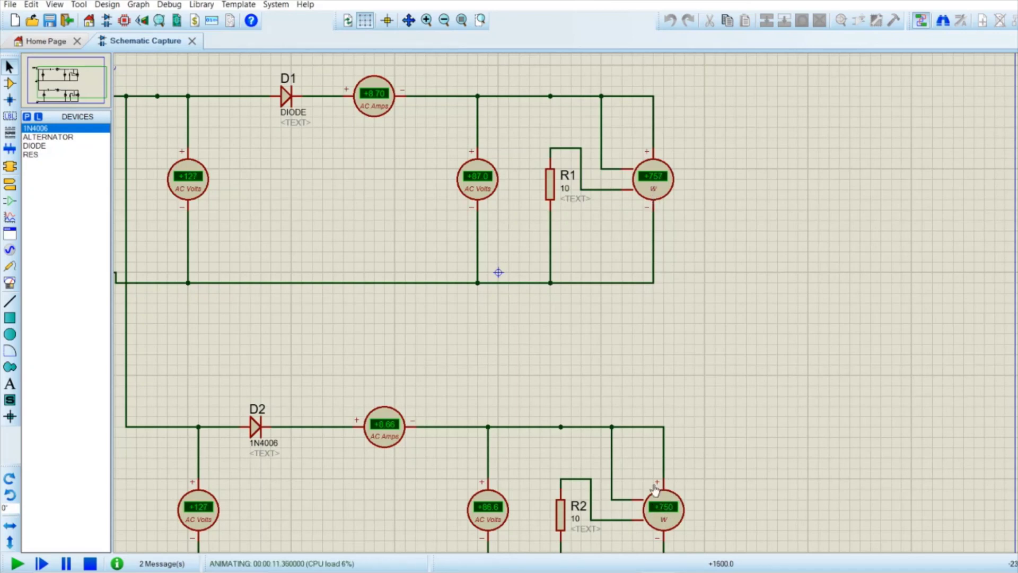
pyautogui.scroll(-2, 430, 421)
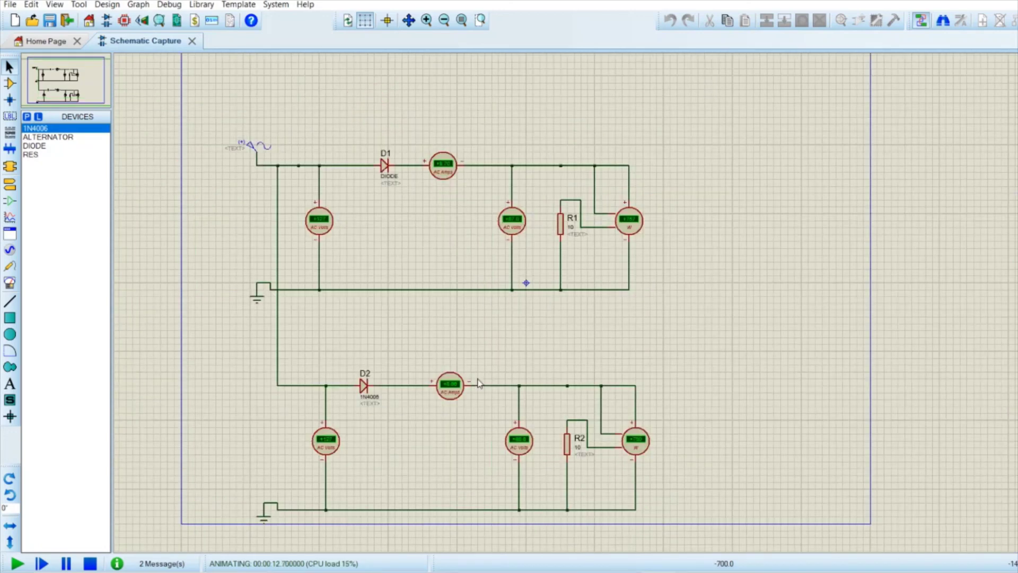